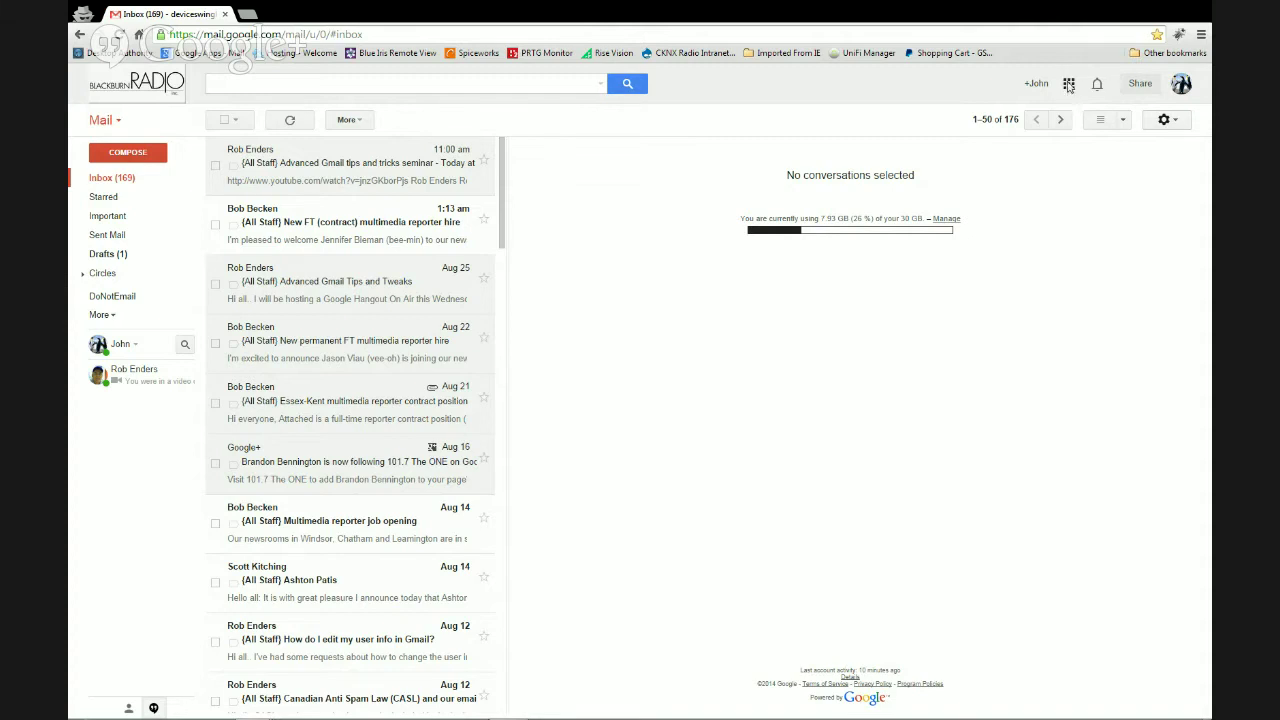
pyautogui.click(1068, 84)
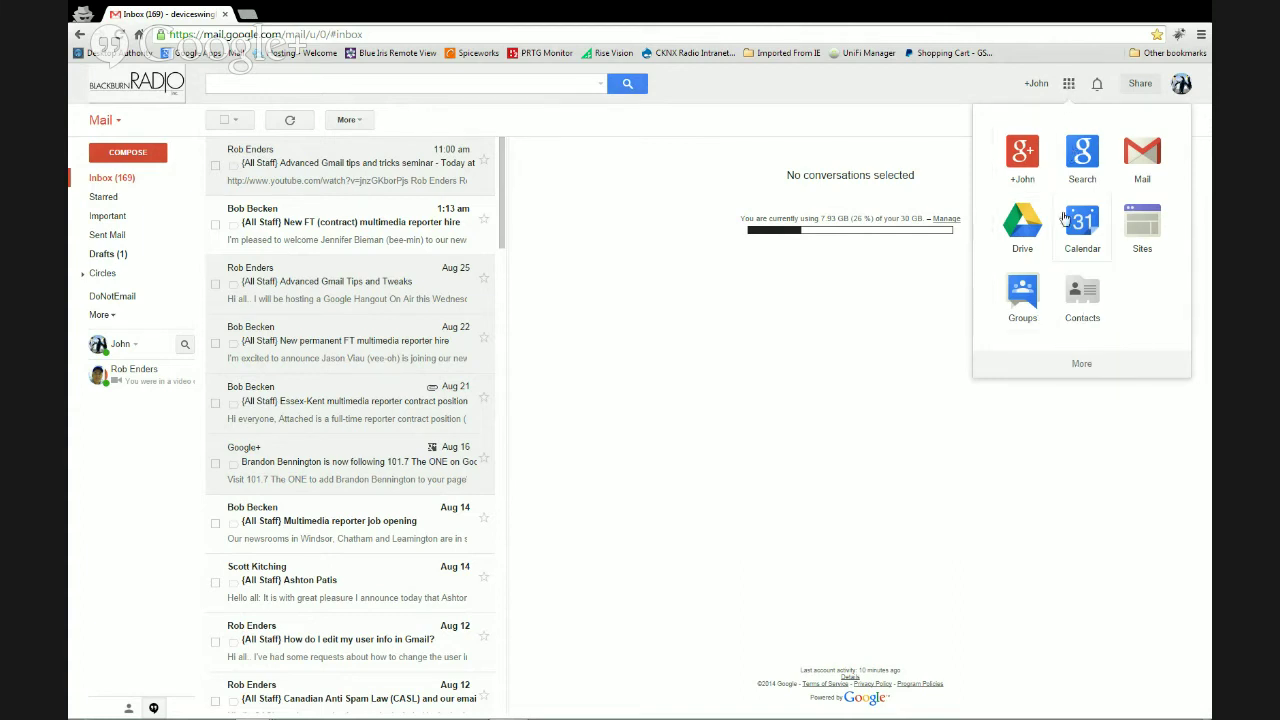
pyautogui.click(1067, 75)
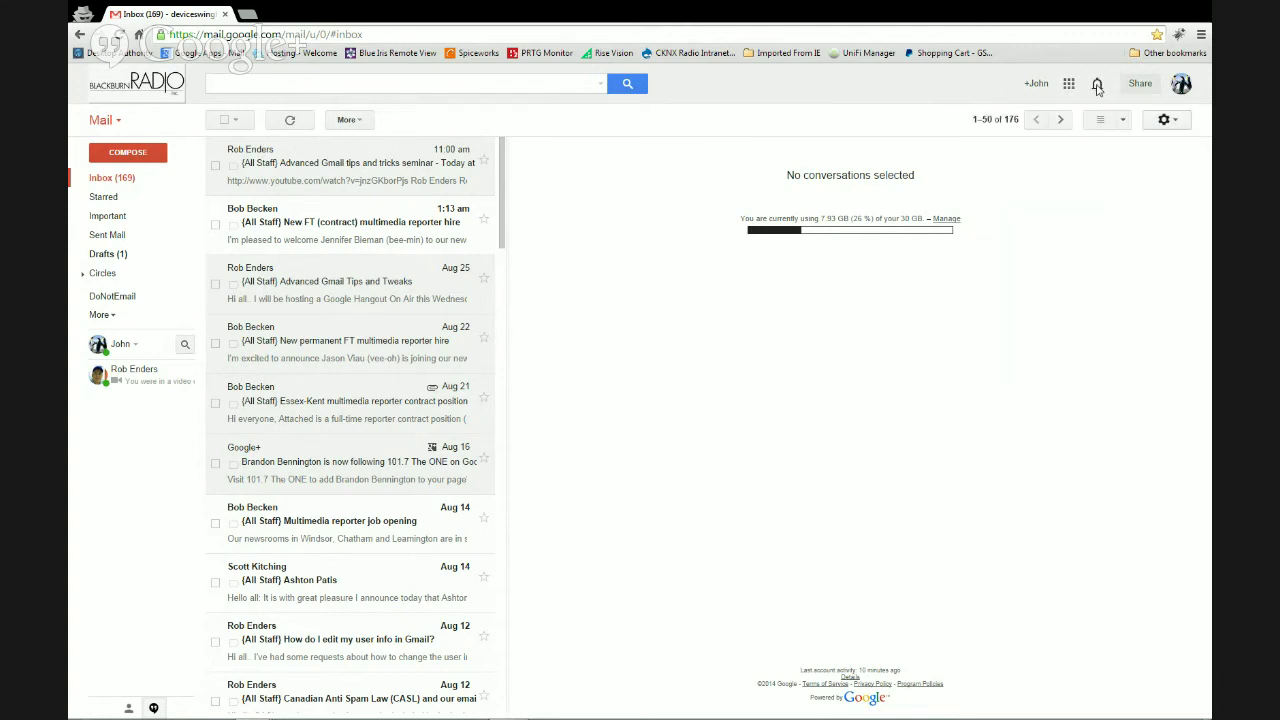
pyautogui.click(1097, 86)
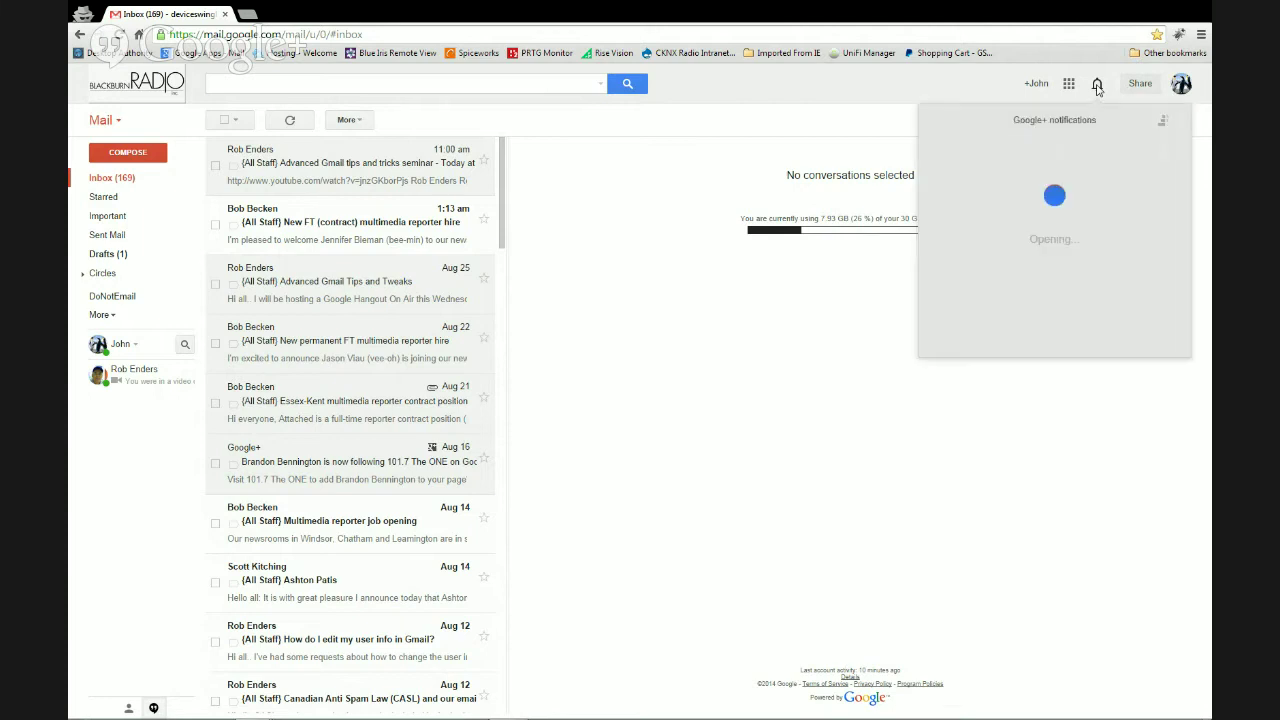
pyautogui.click(1097, 86)
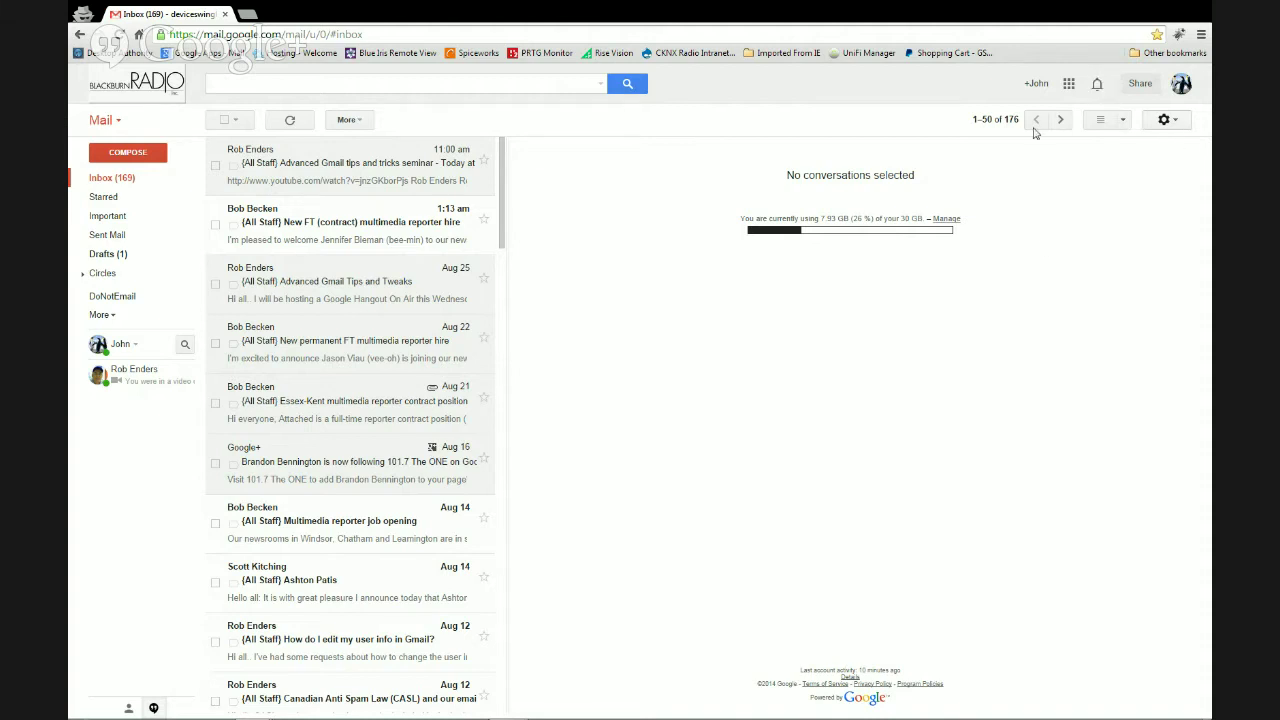
pyautogui.click(1145, 88)
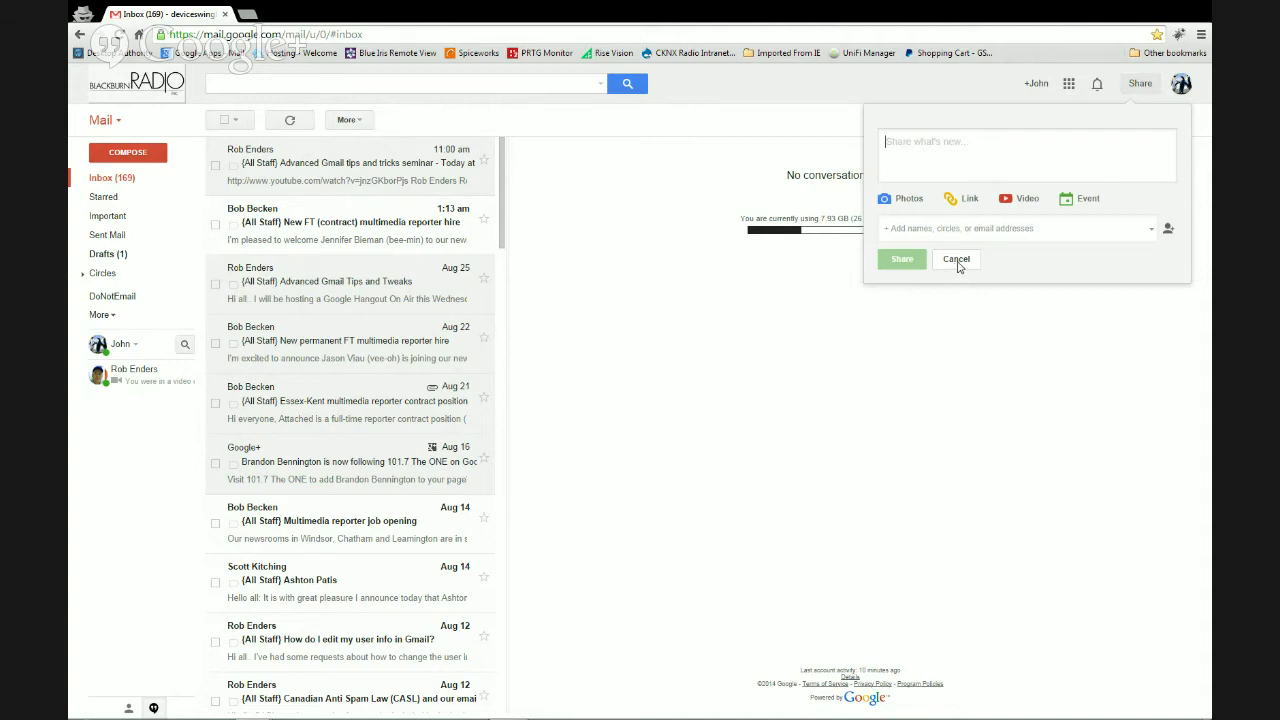
pyautogui.click(957, 262)
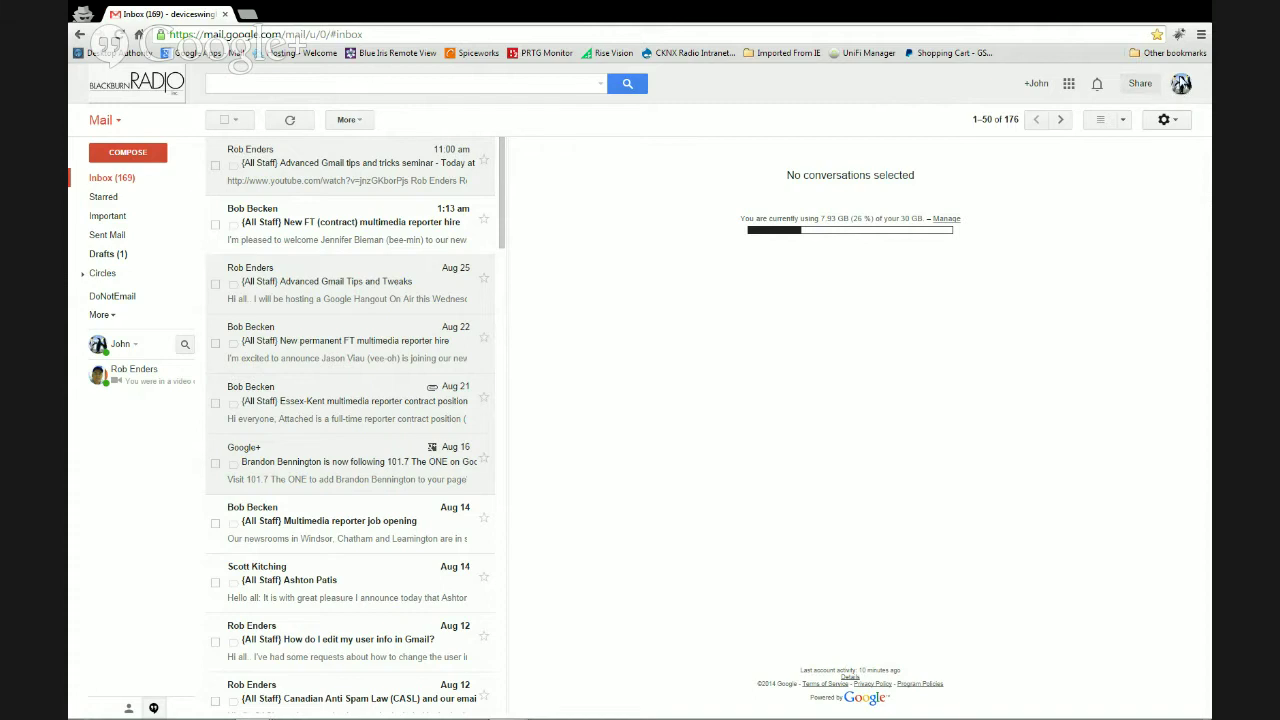
pyautogui.click(1182, 86)
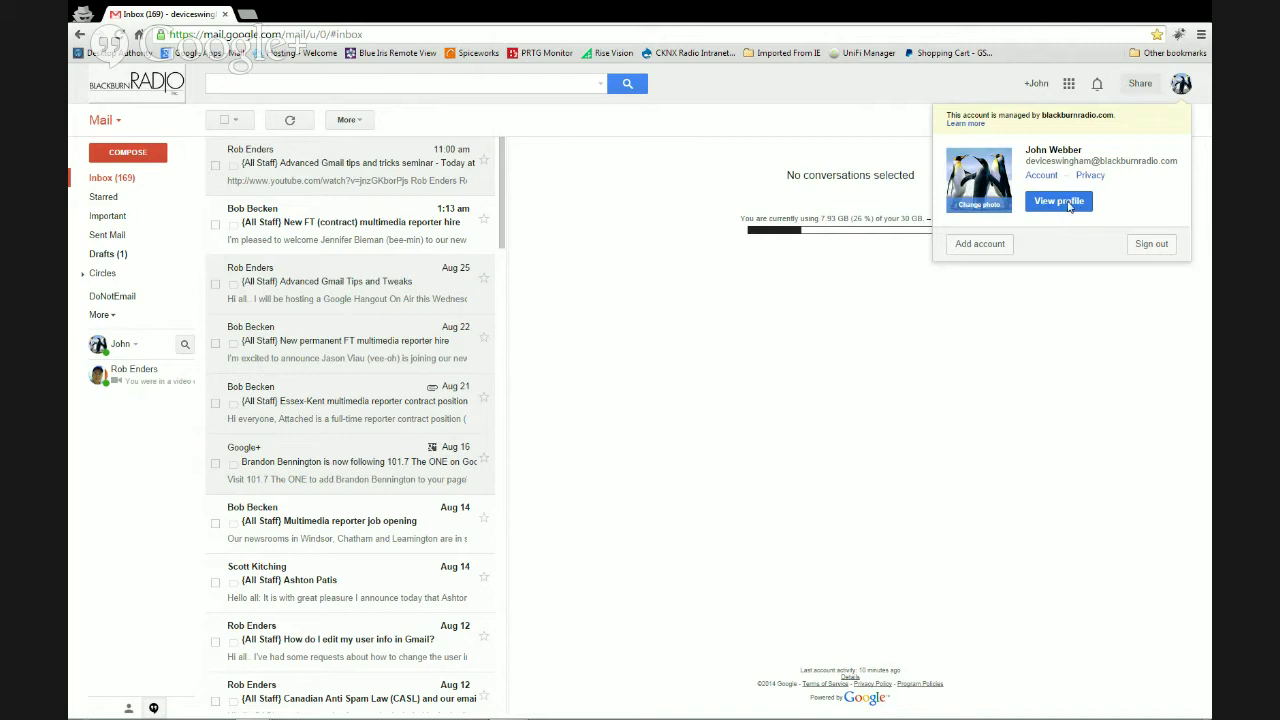
pyautogui.click(963, 88)
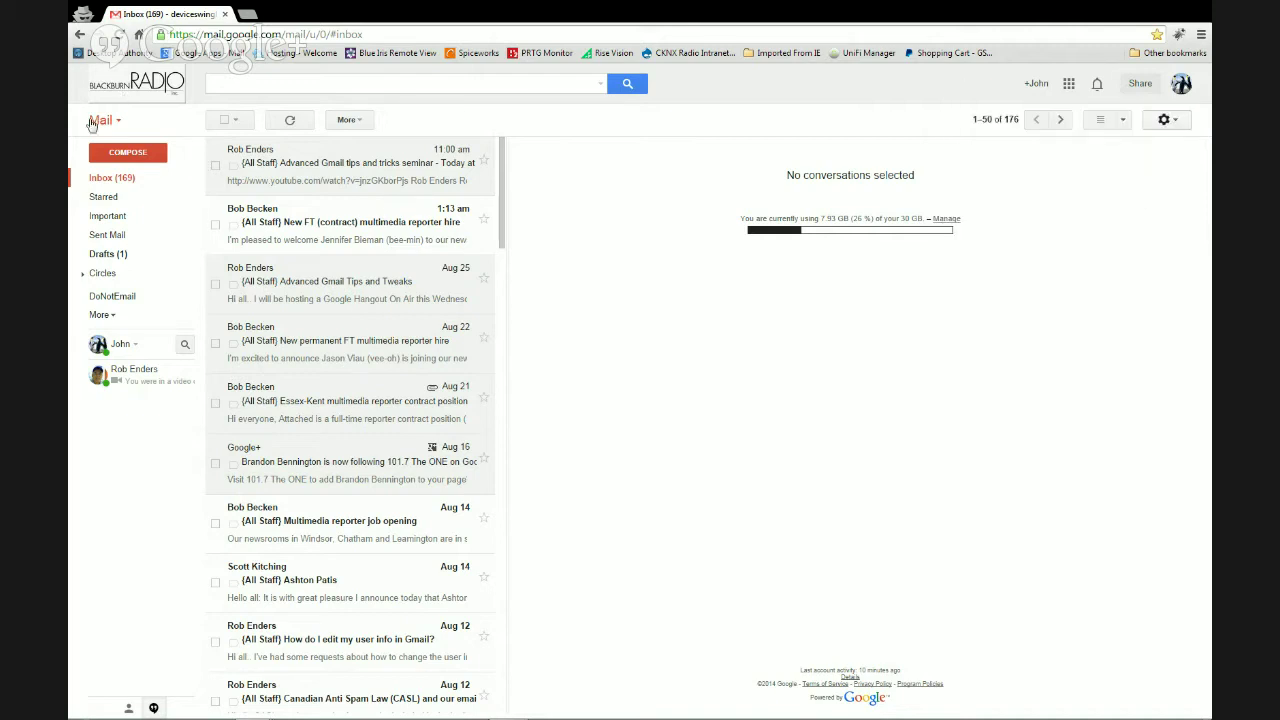
# Peek at the Mail/Contacts/Tasks switcher, then expand More to reveal Chats, All Mail, Spam, Trash and Categories.
pyautogui.click(100, 121)
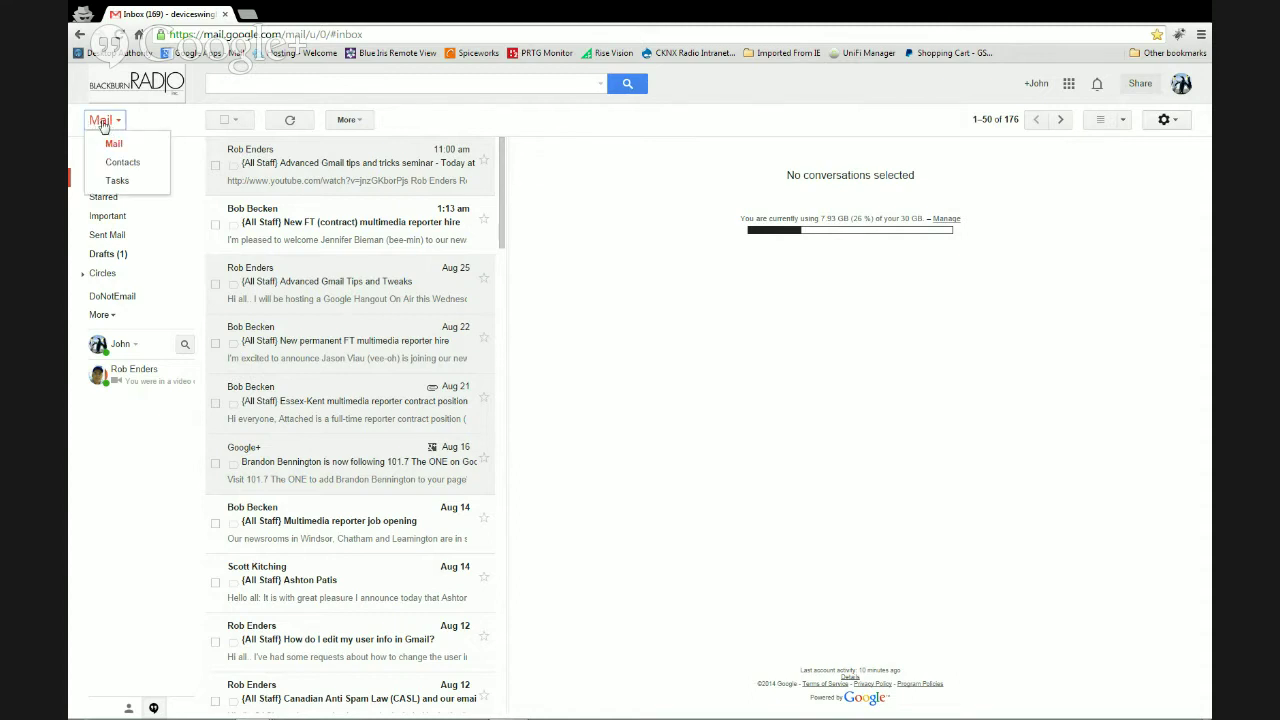
pyautogui.click(101, 122)
pyautogui.click(101, 122)
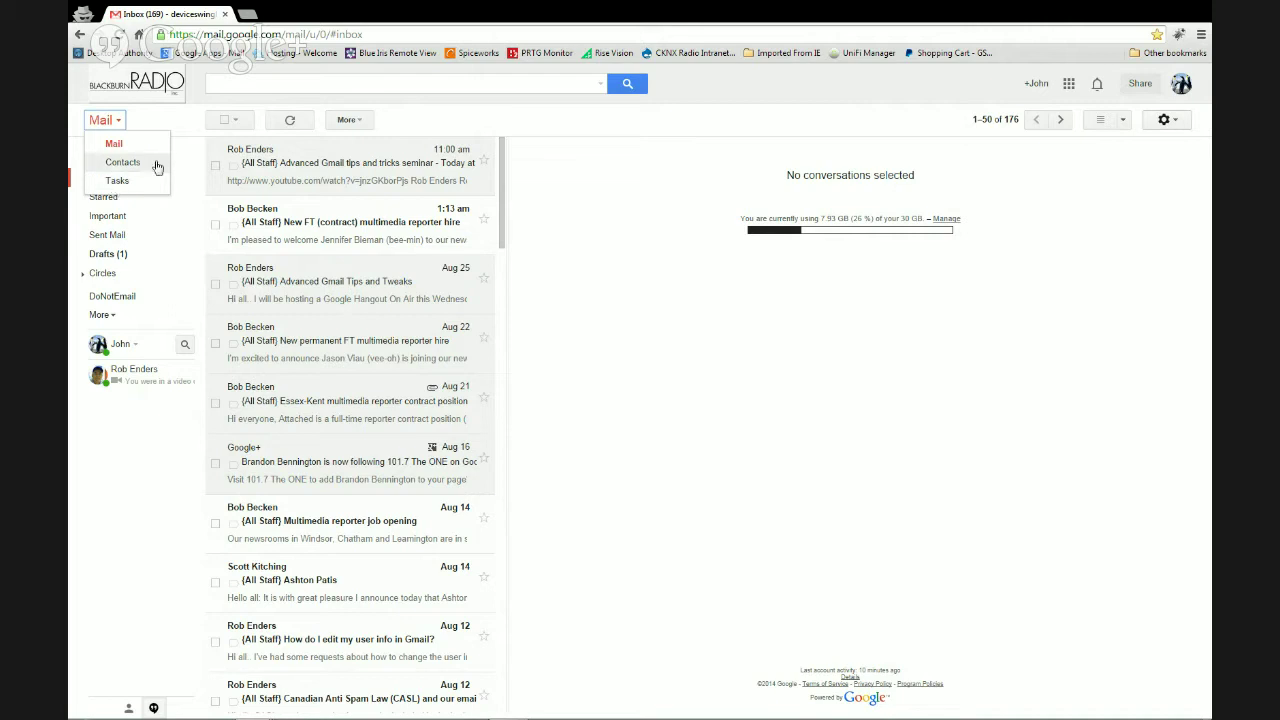
pyautogui.click(88, 104)
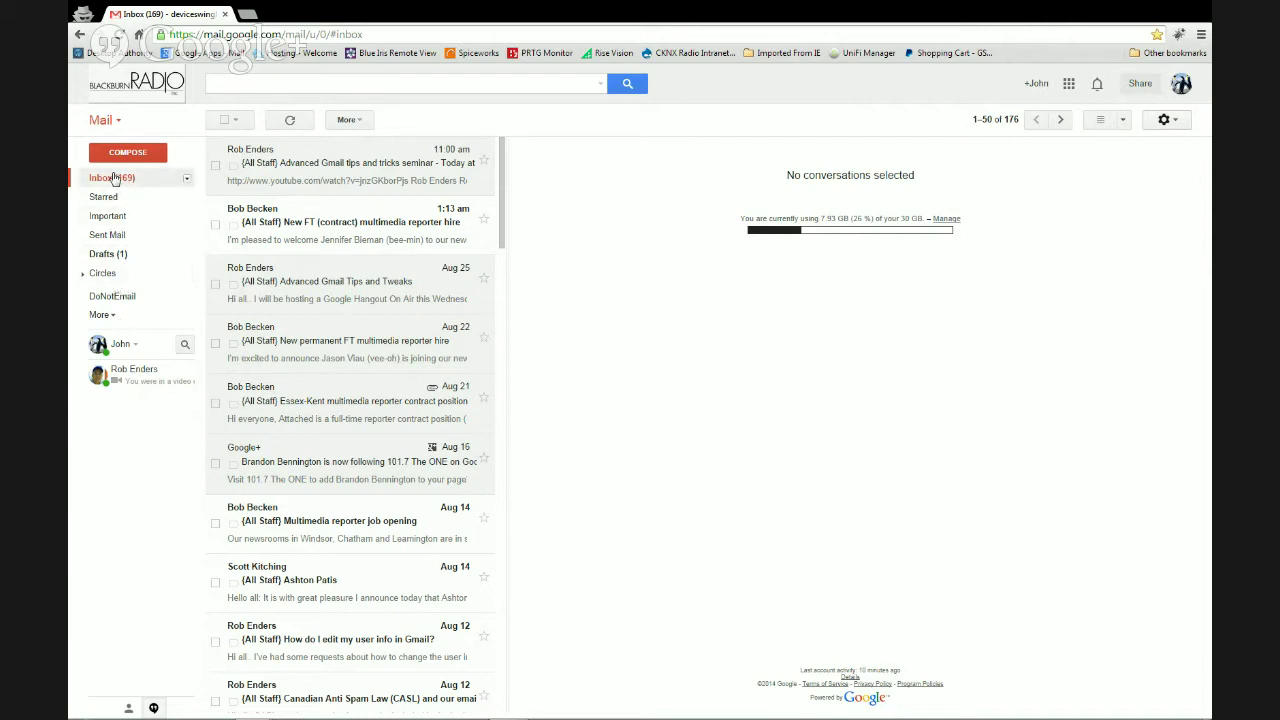
pyautogui.click(108, 318)
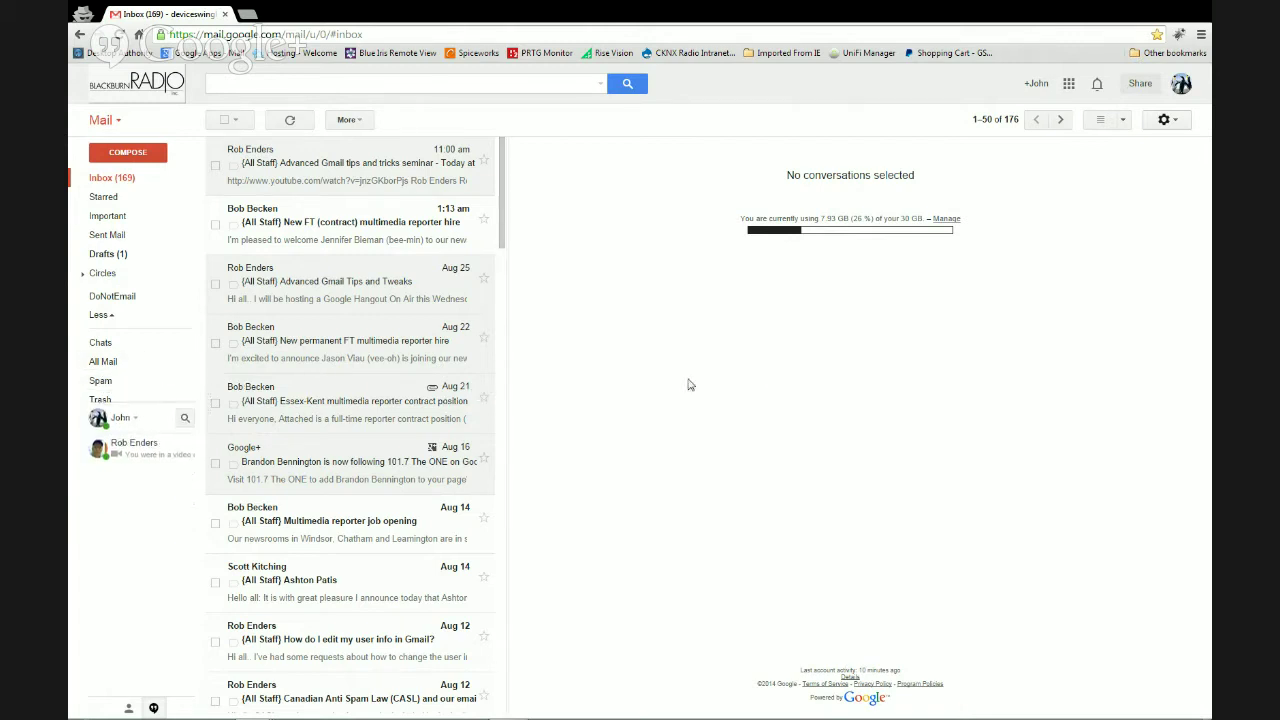
# Look through Spam, Trash and Drafts (one 'Sales Meeting Agenda' draft), then return to the inbox.
pyautogui.click(100, 381)
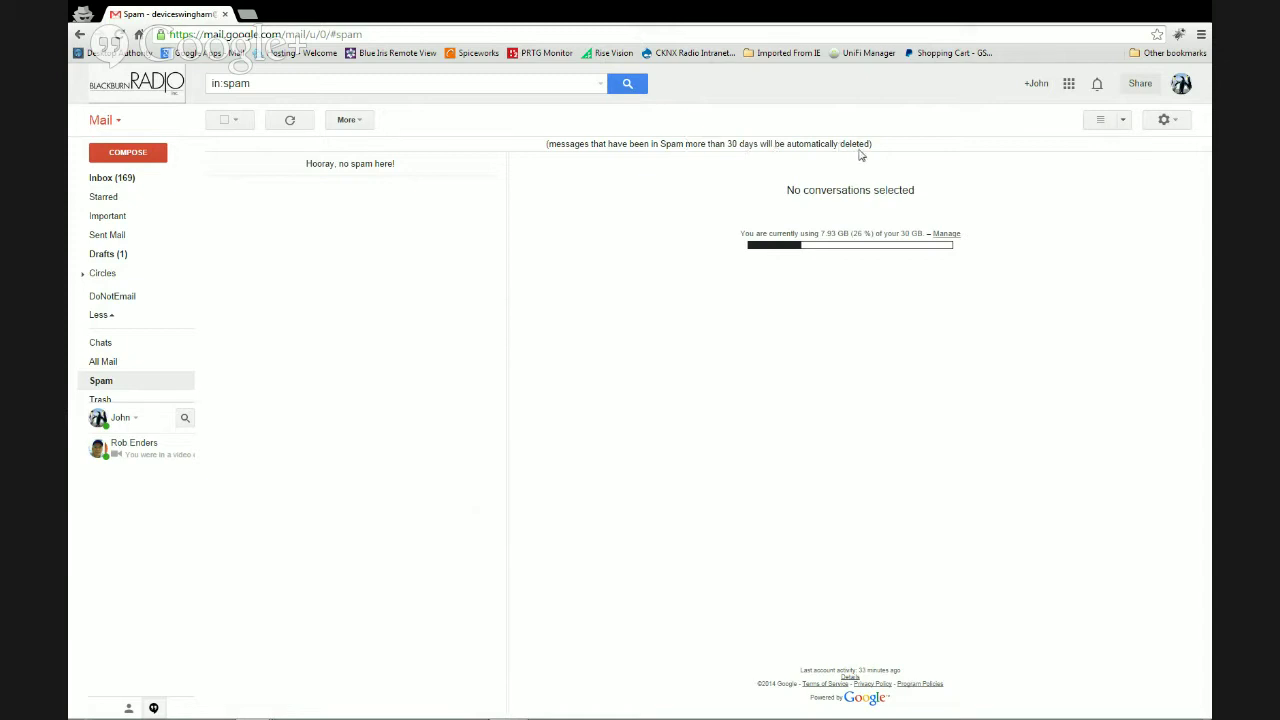
pyautogui.click(100, 399)
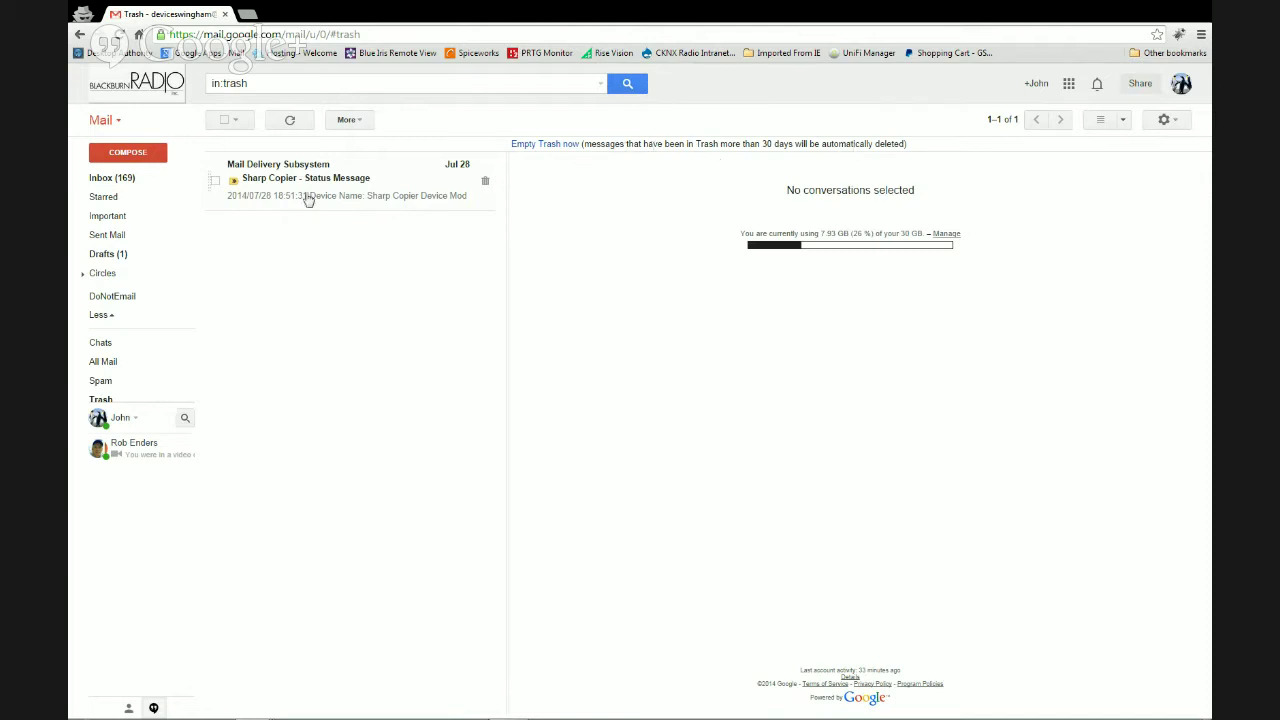
pyautogui.click(101, 180)
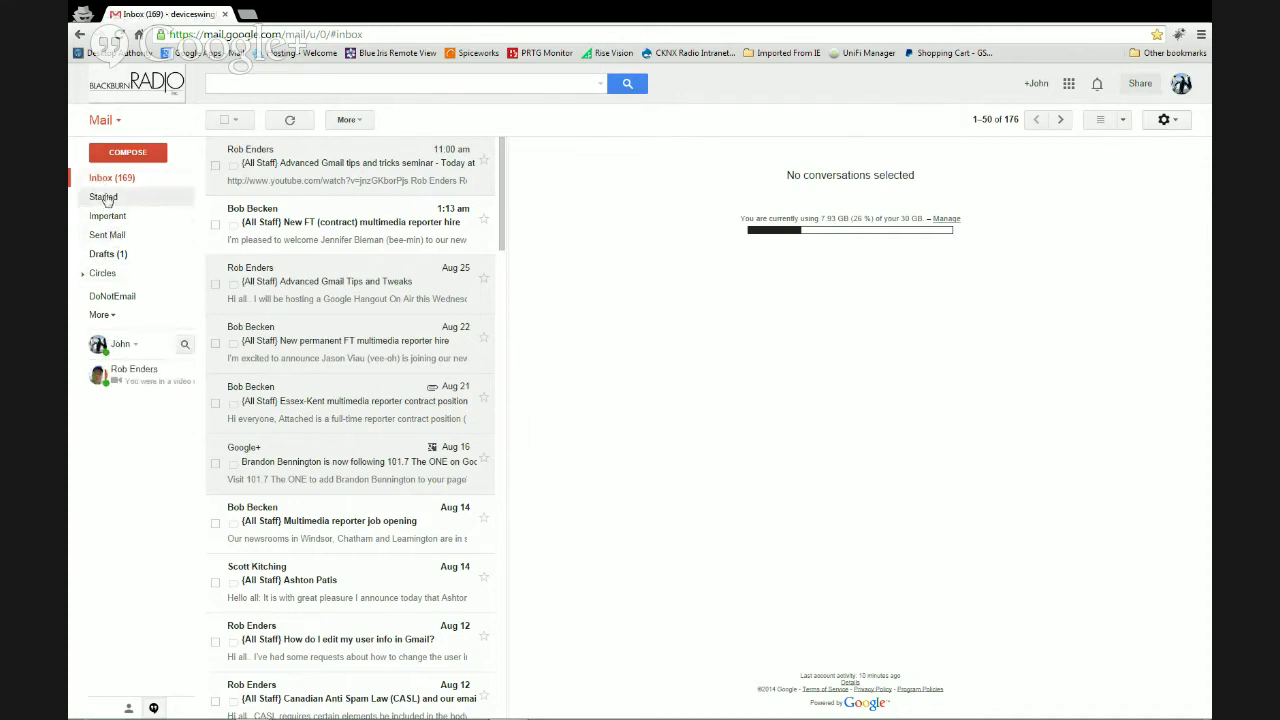
pyautogui.click(103, 256)
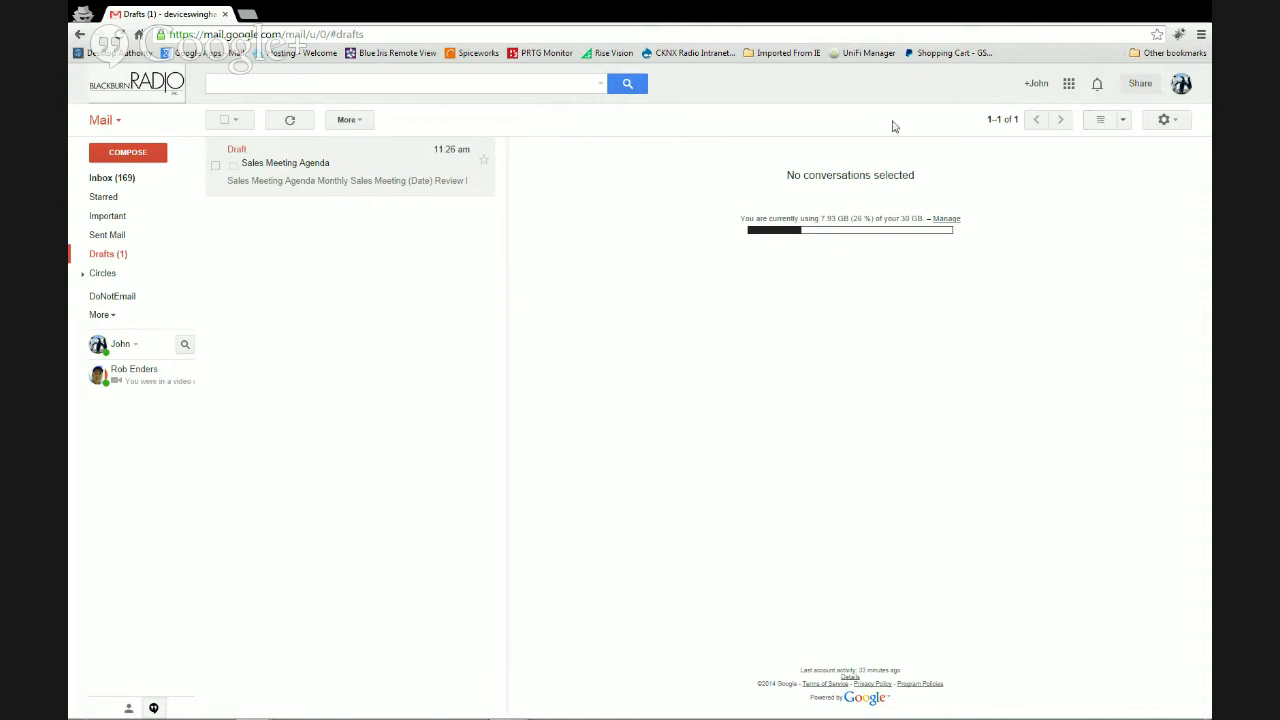
pyautogui.click(106, 178)
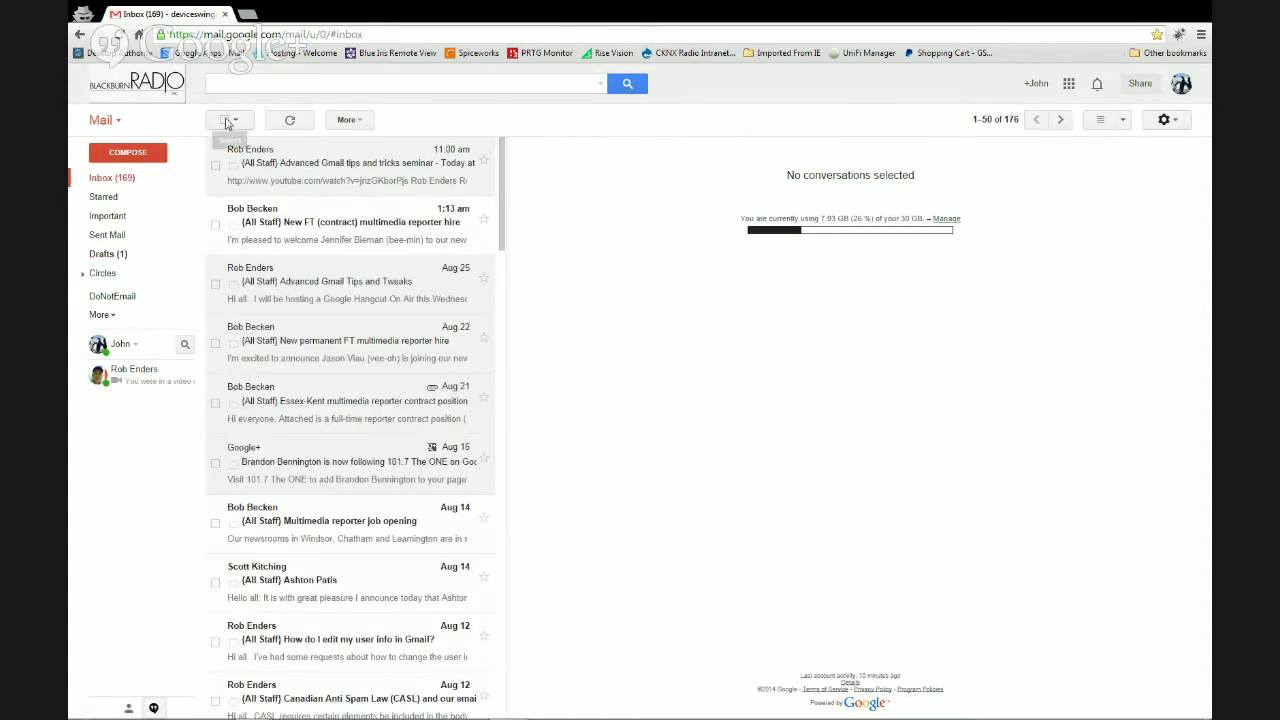
# Select and deselect all 50 conversations, comparing the More actions list with and without a selection.
pyautogui.click(224, 120)
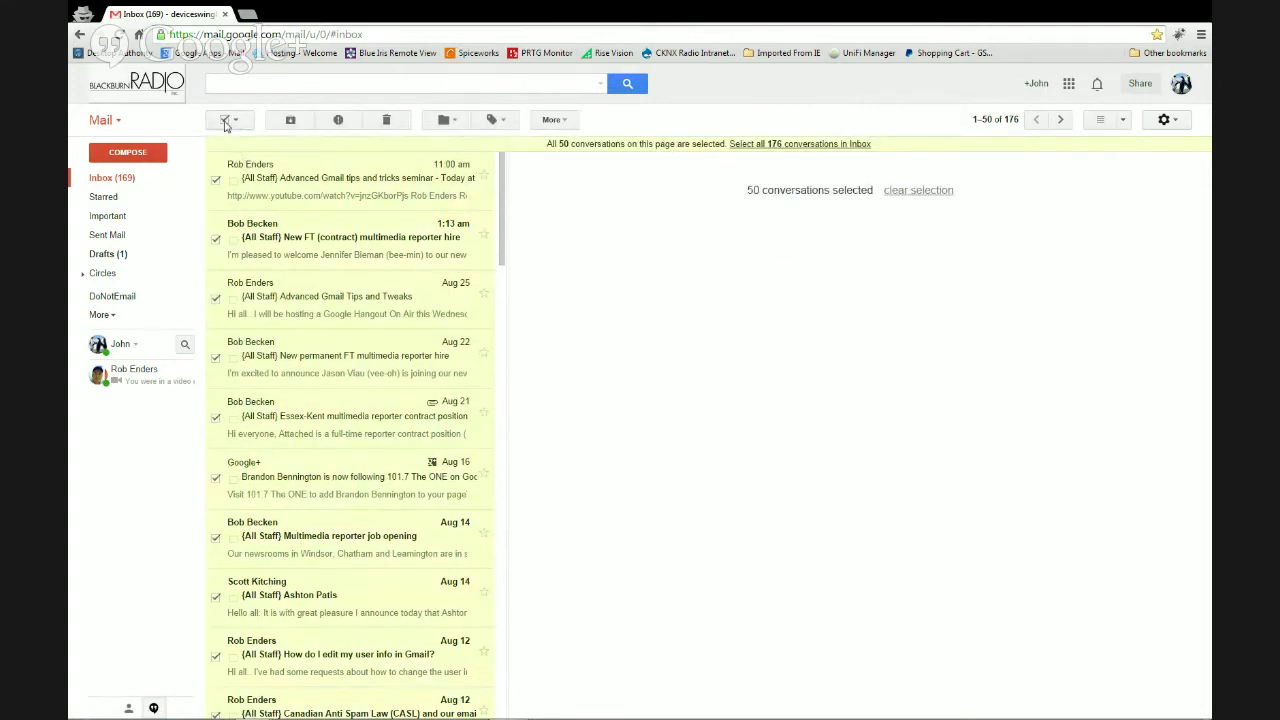
pyautogui.click(224, 120)
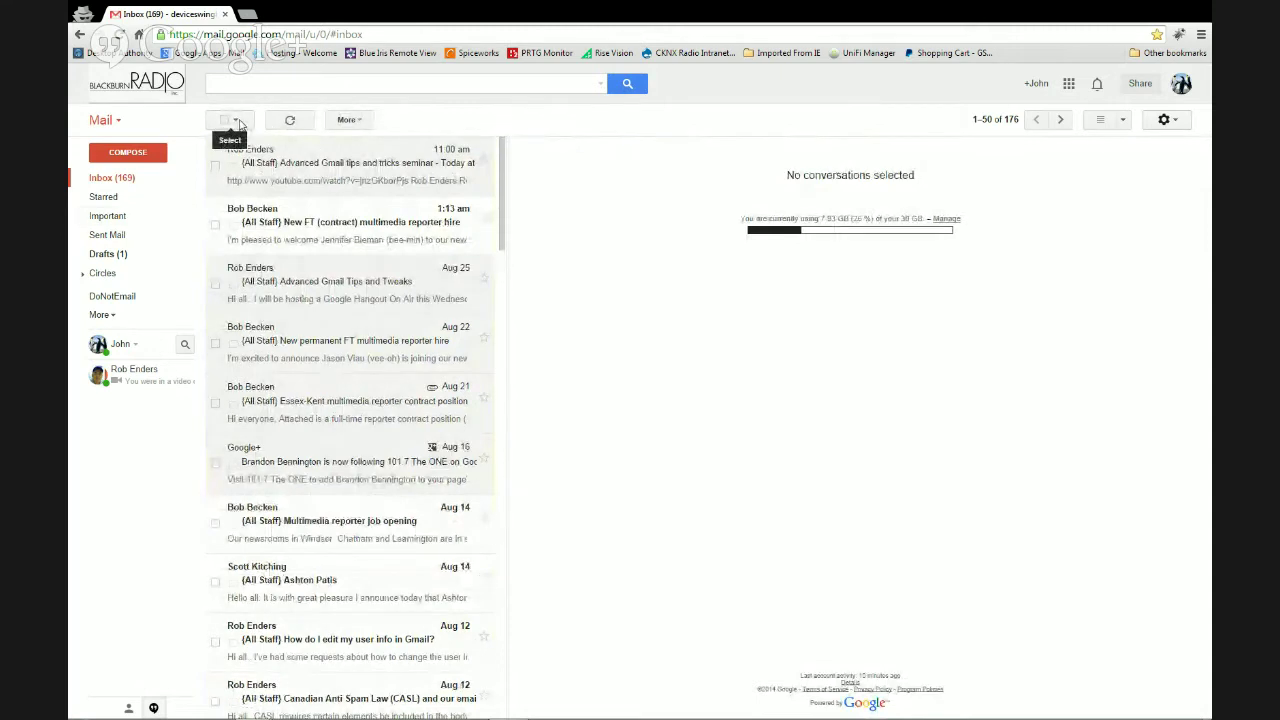
pyautogui.click(349, 120)
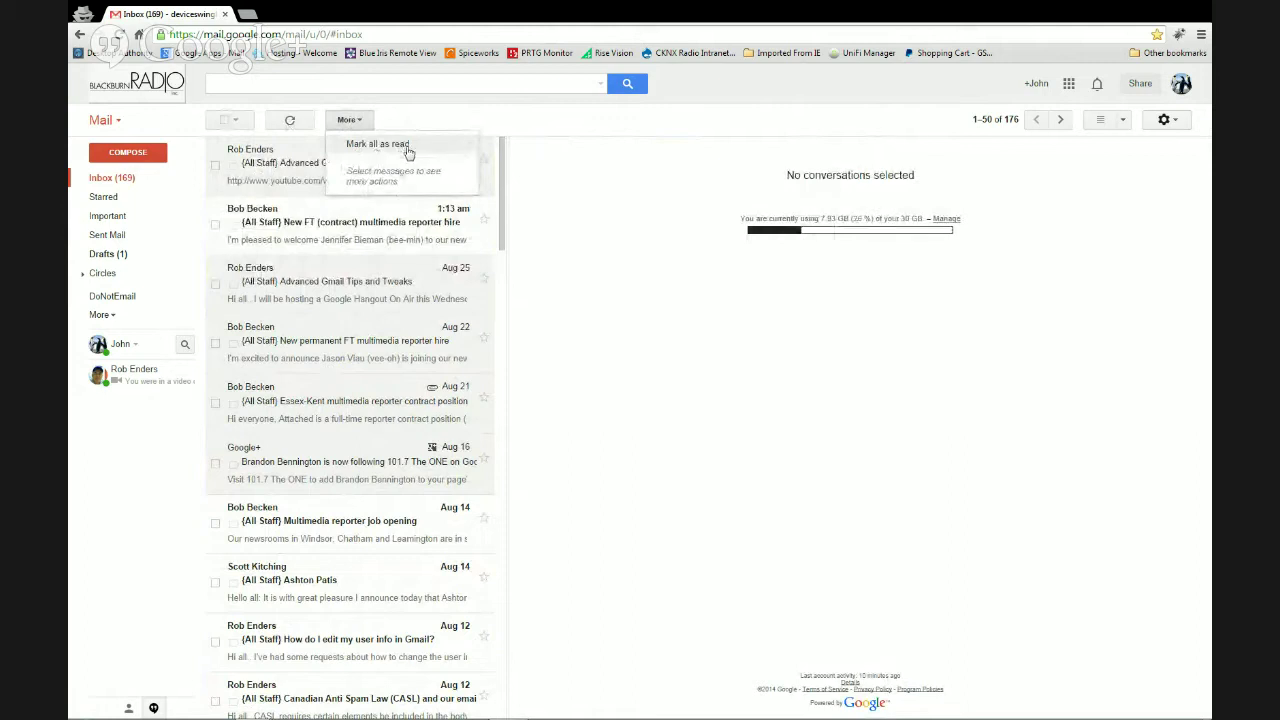
pyautogui.click(229, 125)
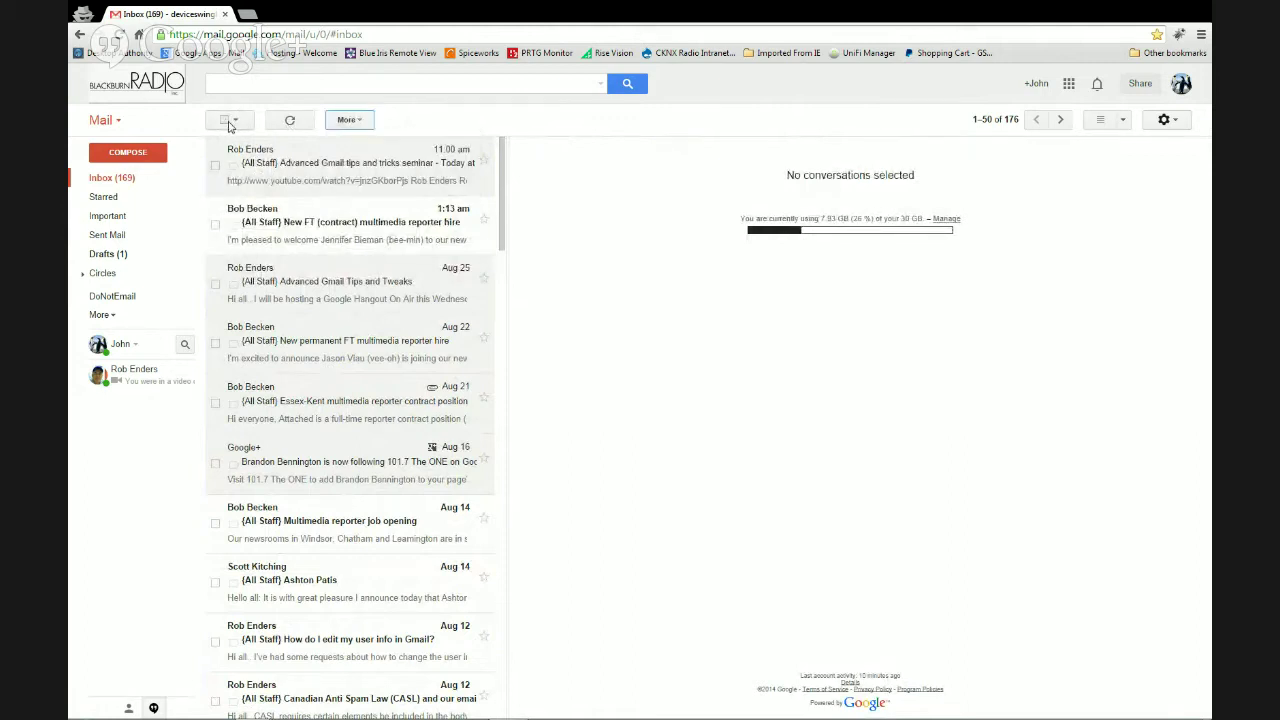
pyautogui.click(229, 121)
pyautogui.click(553, 121)
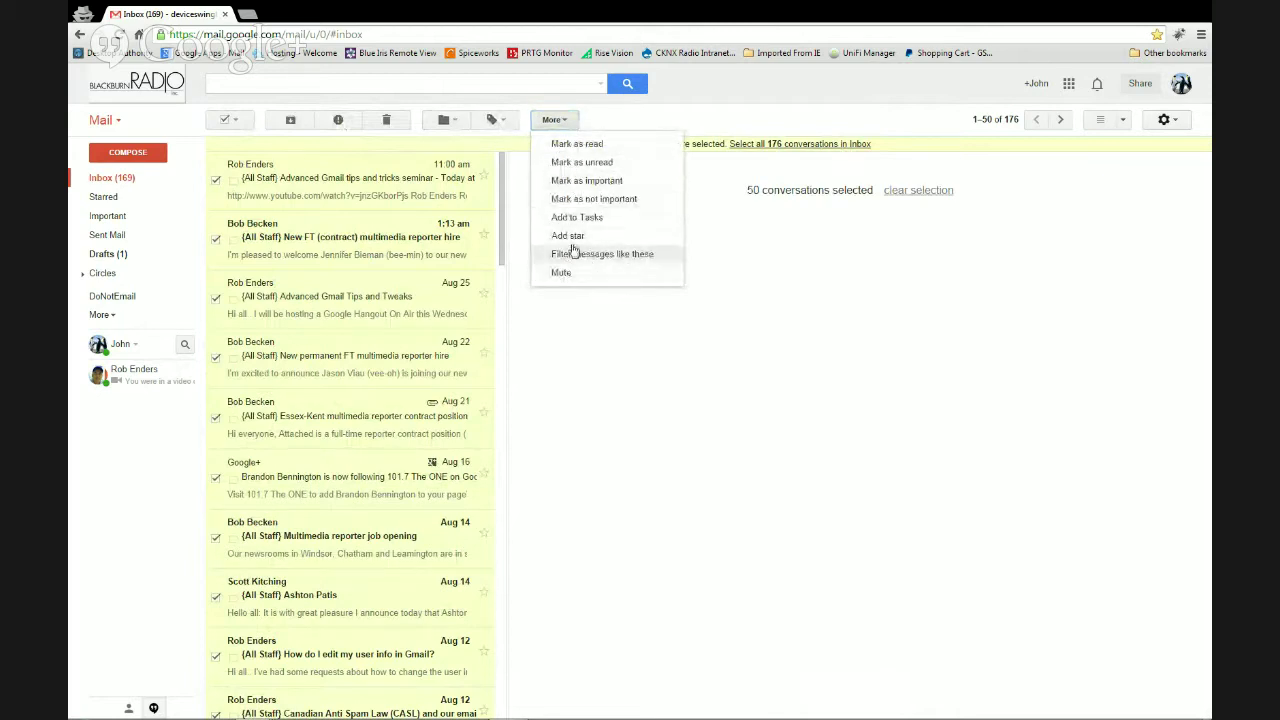
pyautogui.click(627, 117)
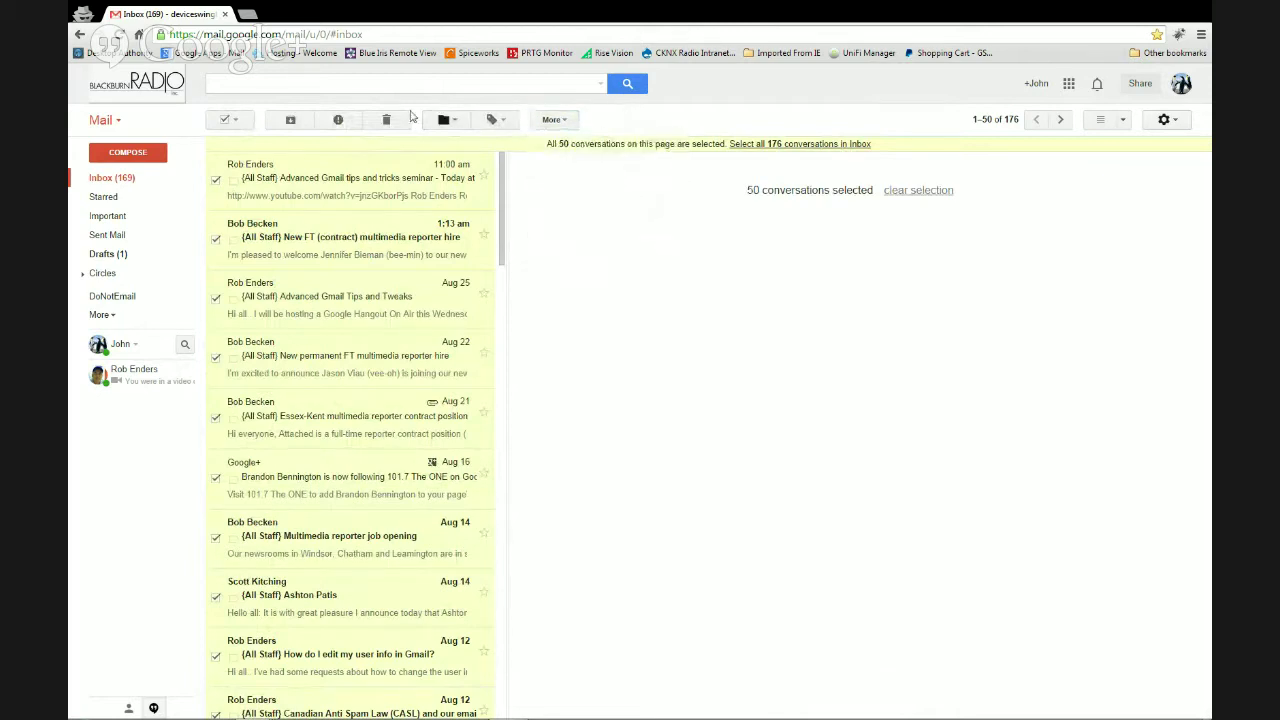
pyautogui.click(225, 119)
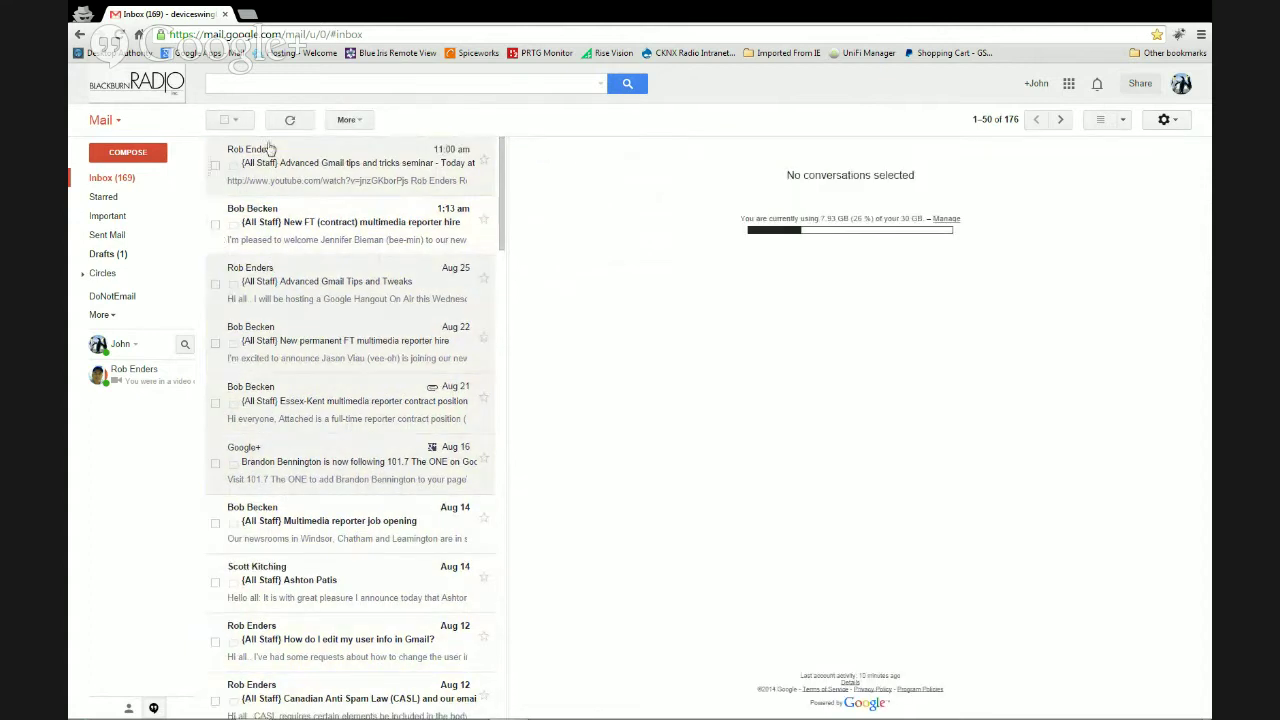
# Tick the New FT multimedia reporter conversation, check More, then open the Advanced Gmail tips seminar message.
pyautogui.click(216, 227)
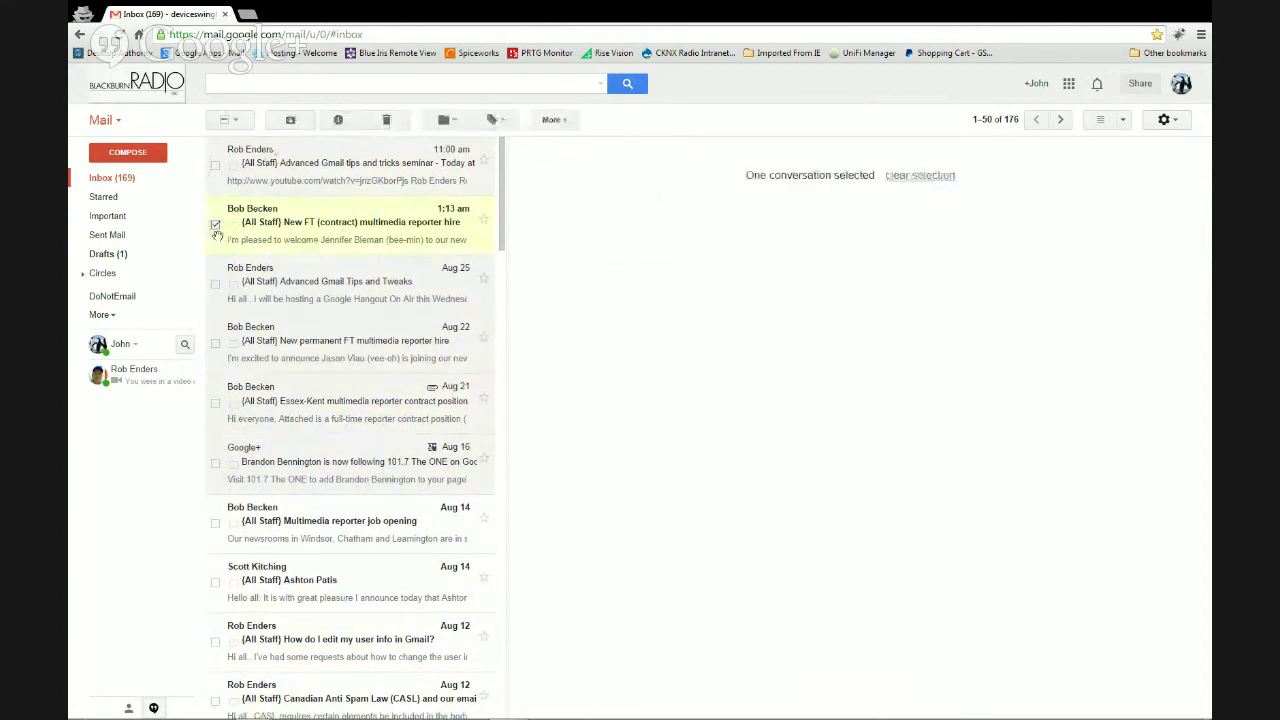
pyautogui.click(555, 121)
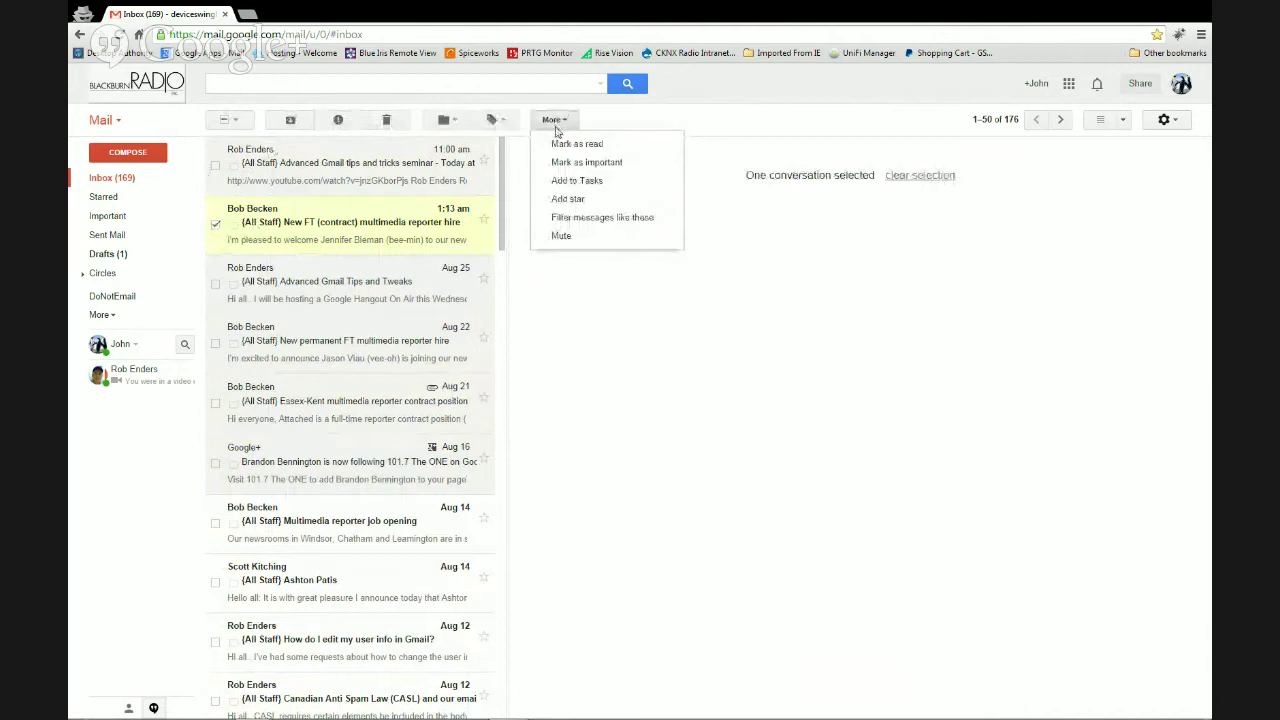
pyautogui.click(556, 125)
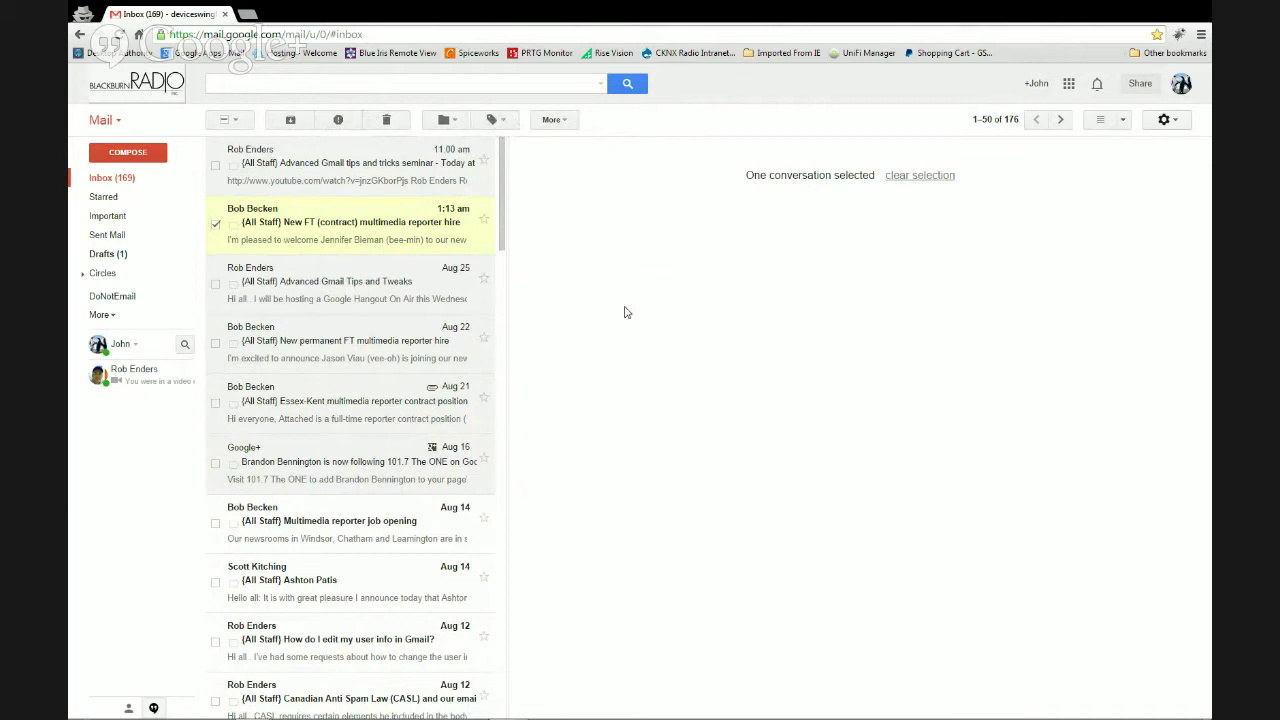
pyautogui.click(291, 165)
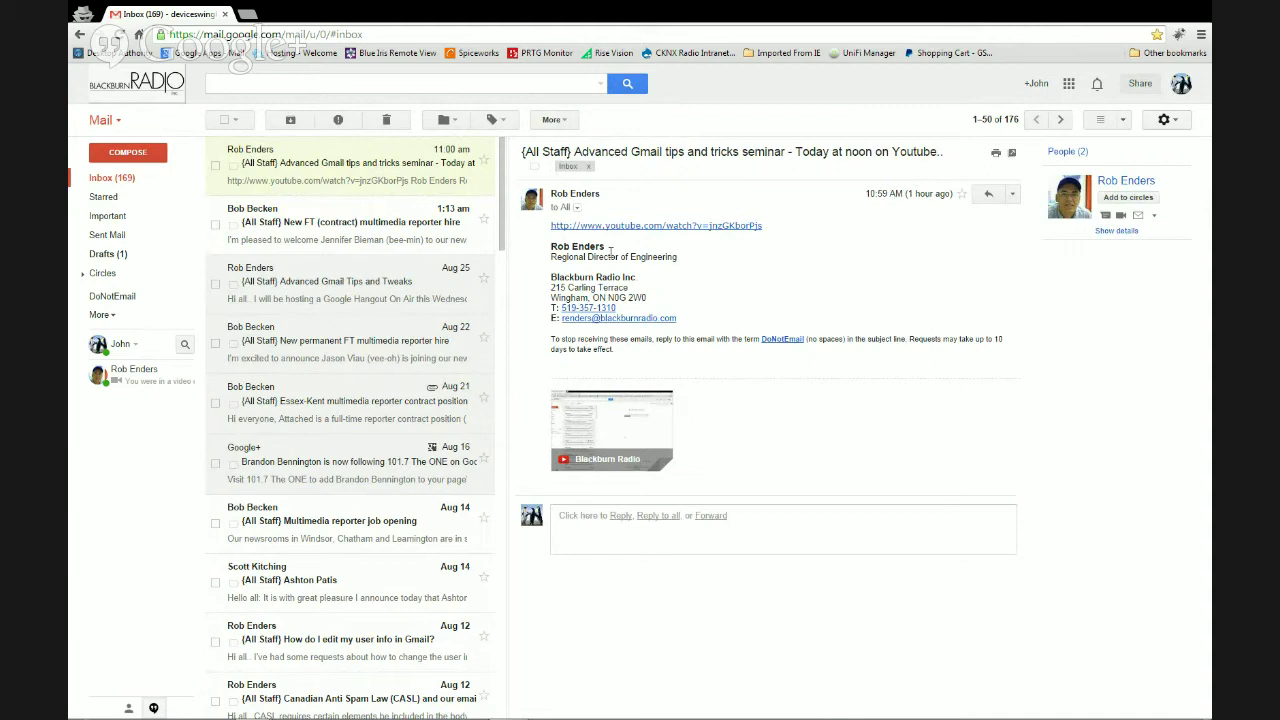
# Read the reporter-hire and Gmail tips emails, then turn the reading pane off and back on.
pyautogui.click(300, 231)
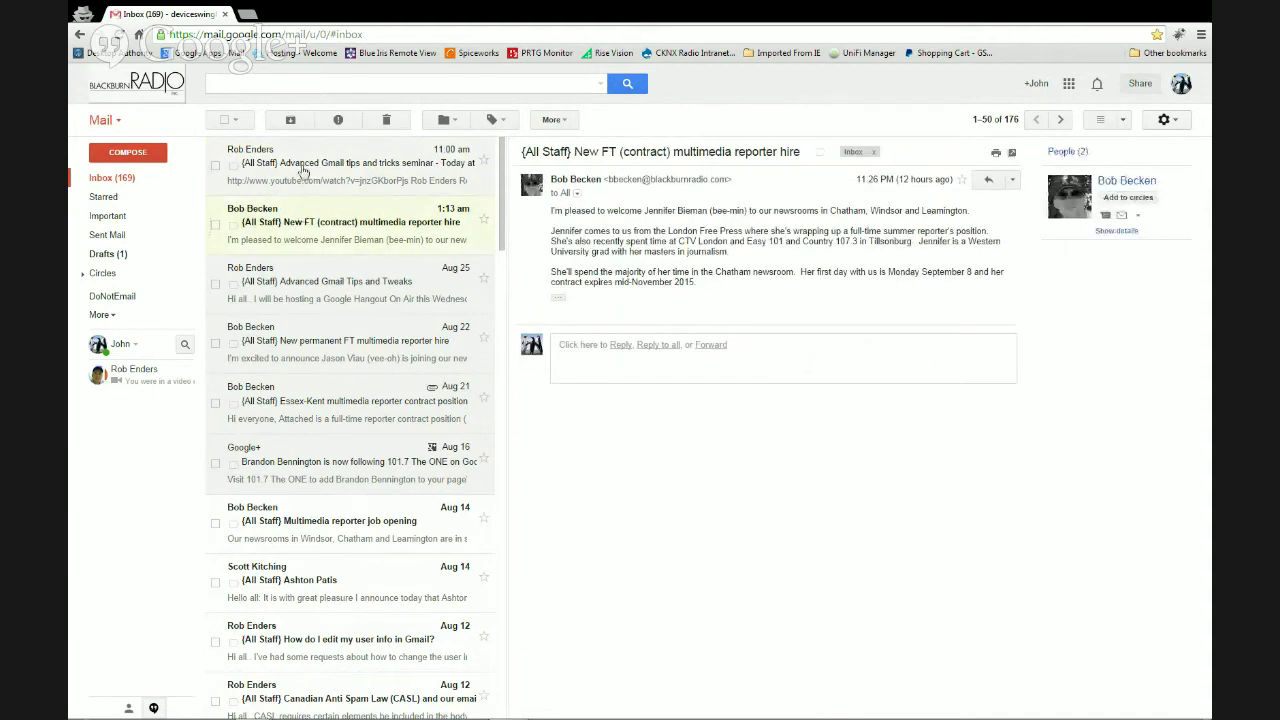
pyautogui.click(303, 172)
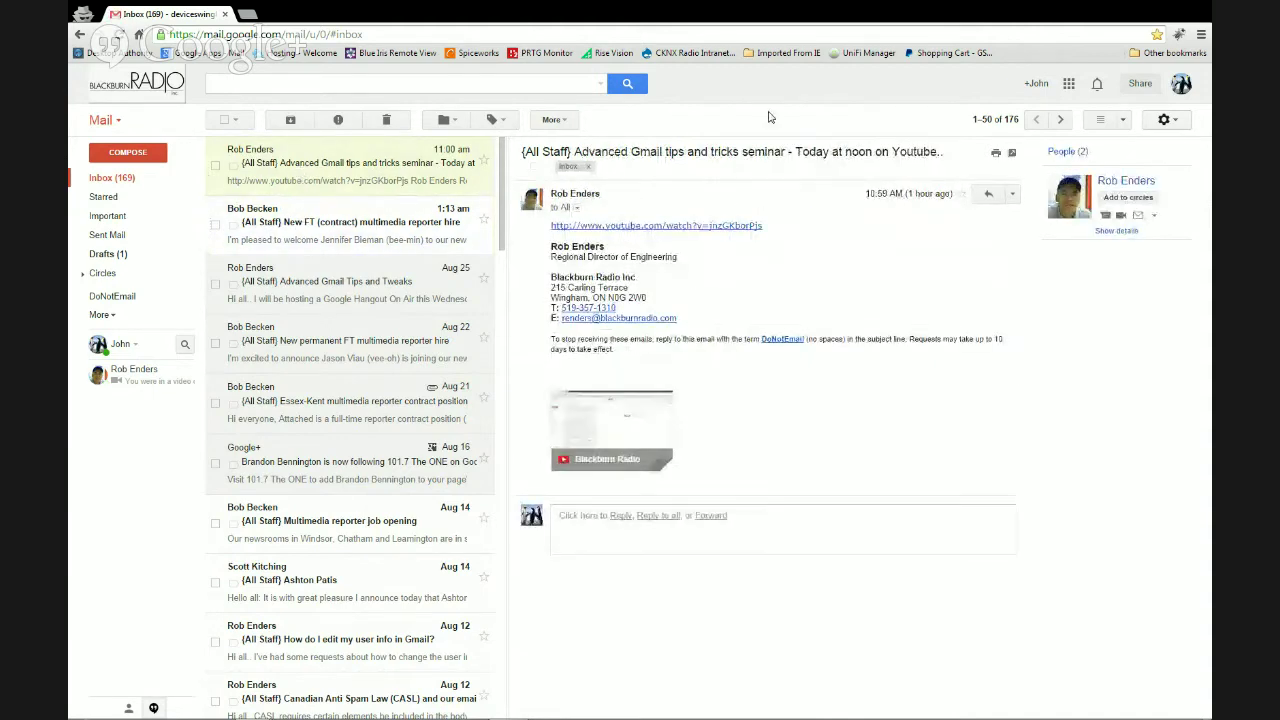
pyautogui.click(1105, 121)
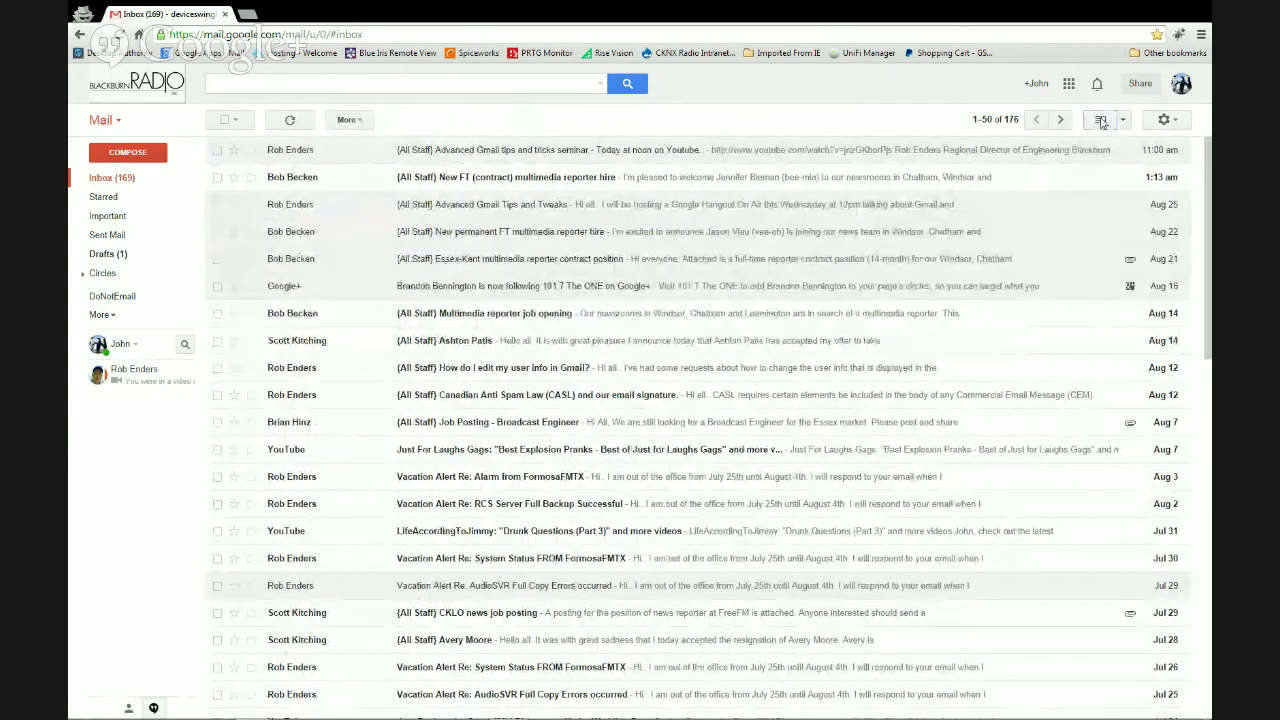
pyautogui.click(1102, 121)
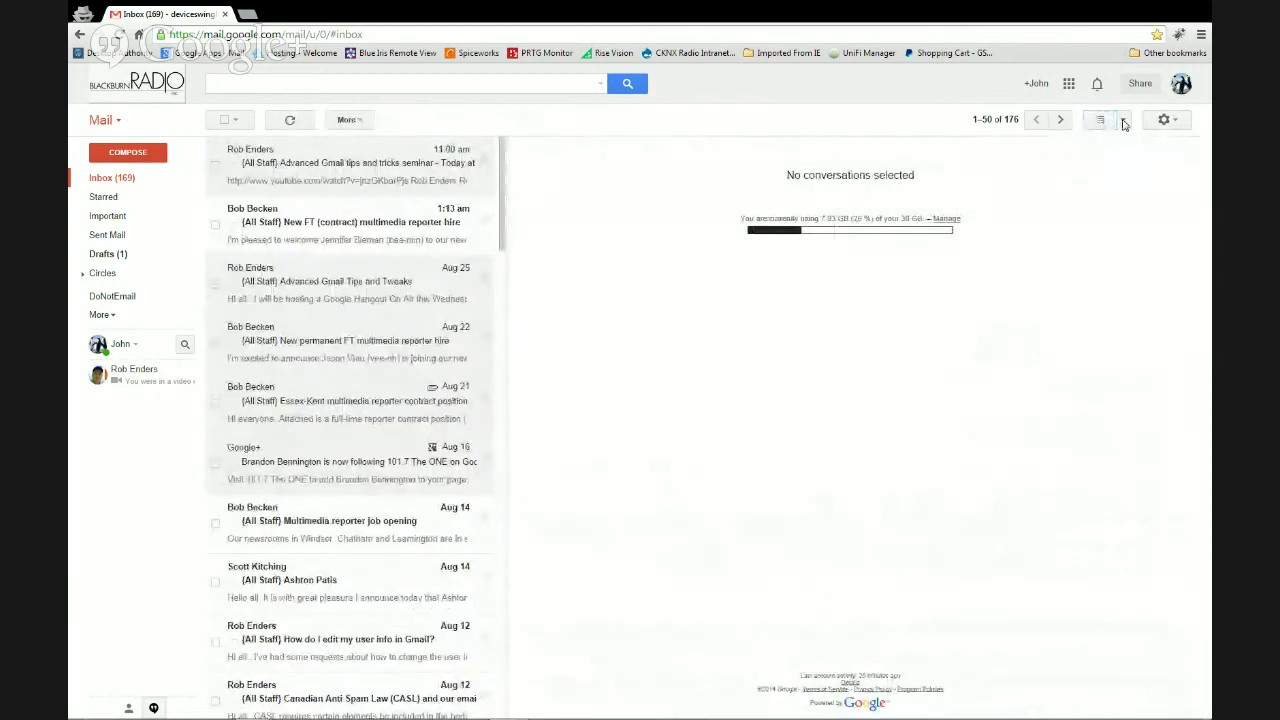
# Switch the reading pane to Horizontal Split, then to Vertical Split beside the message list.
pyautogui.click(1123, 121)
pyautogui.click(1085, 179)
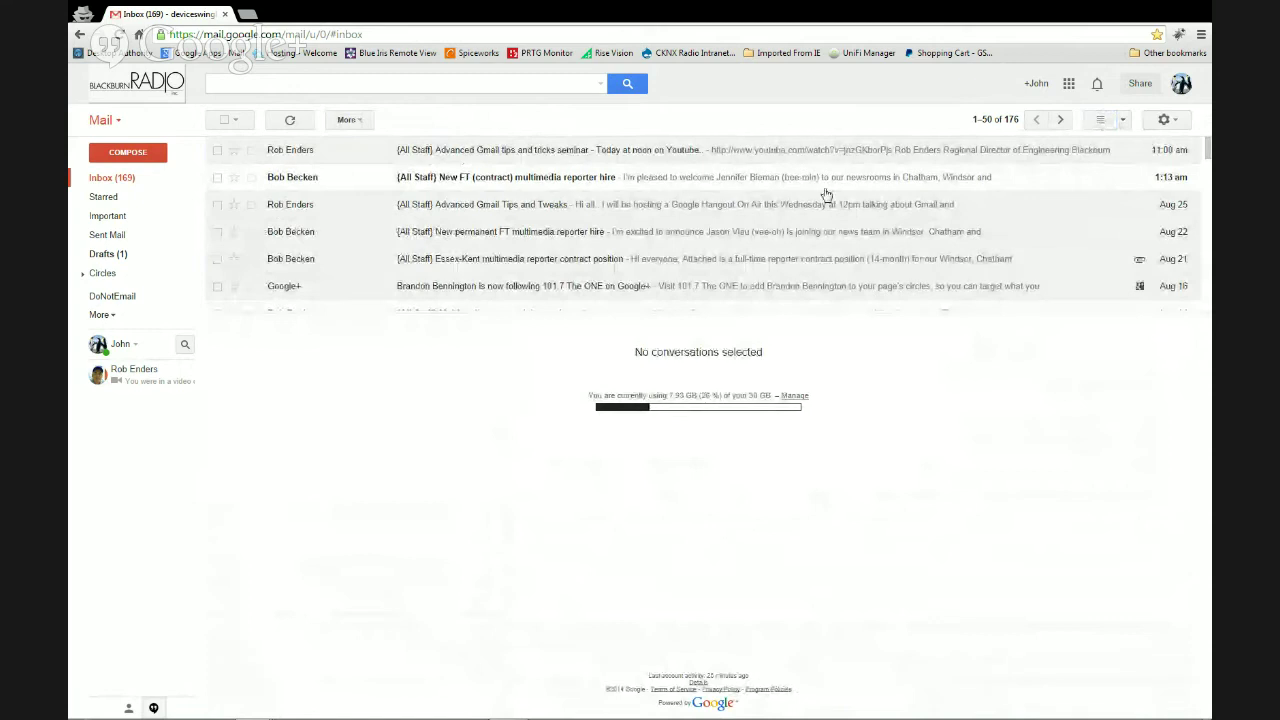
pyautogui.click(1122, 121)
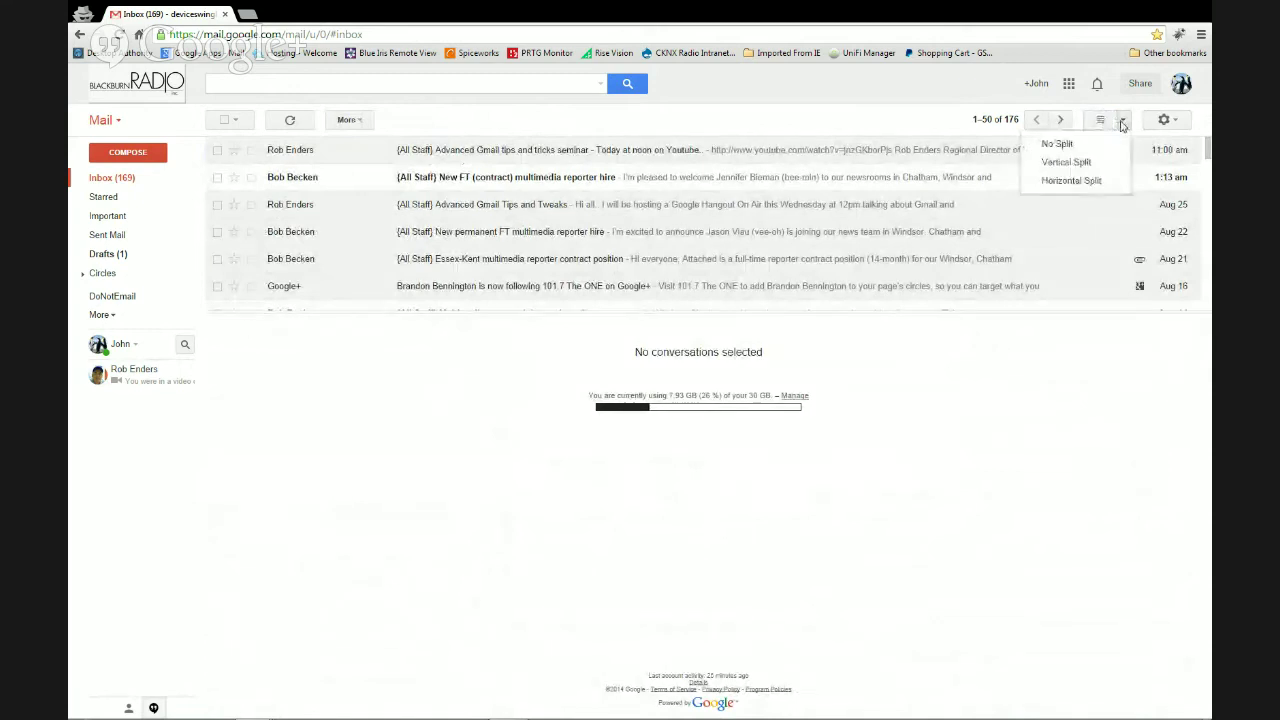
pyautogui.click(1066, 163)
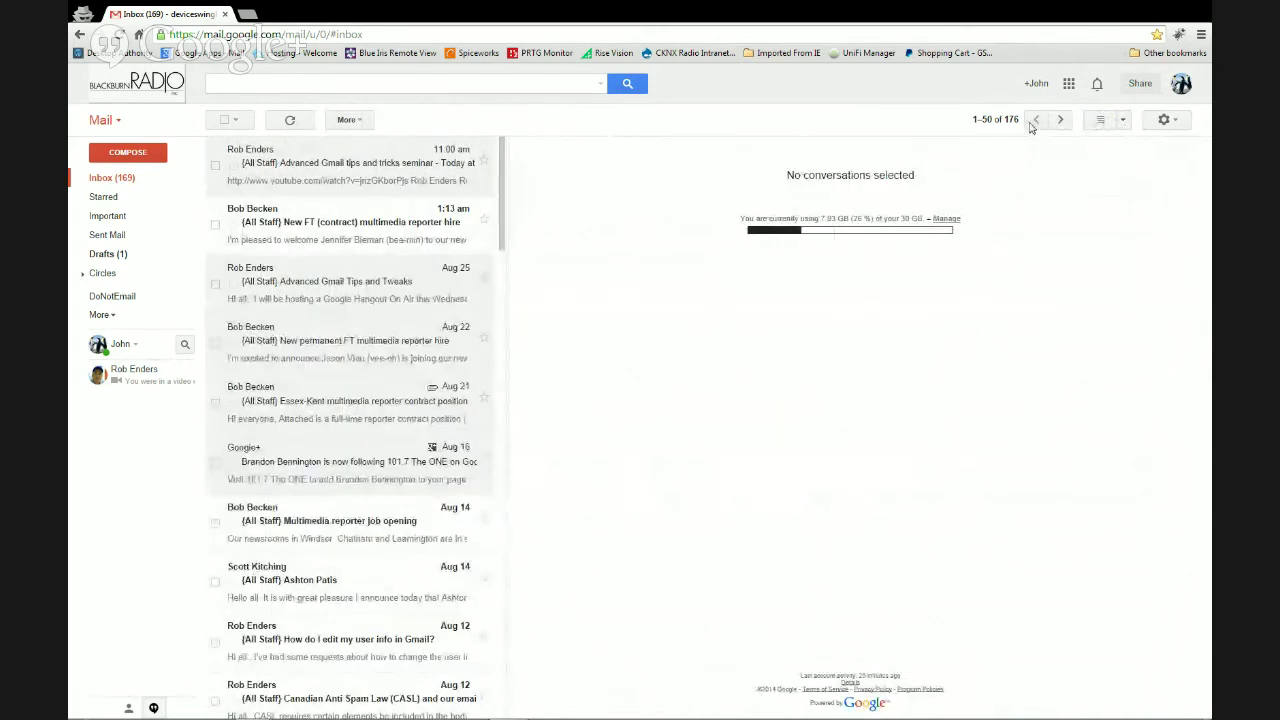
pyautogui.click(977, 122)
pyautogui.click(977, 122)
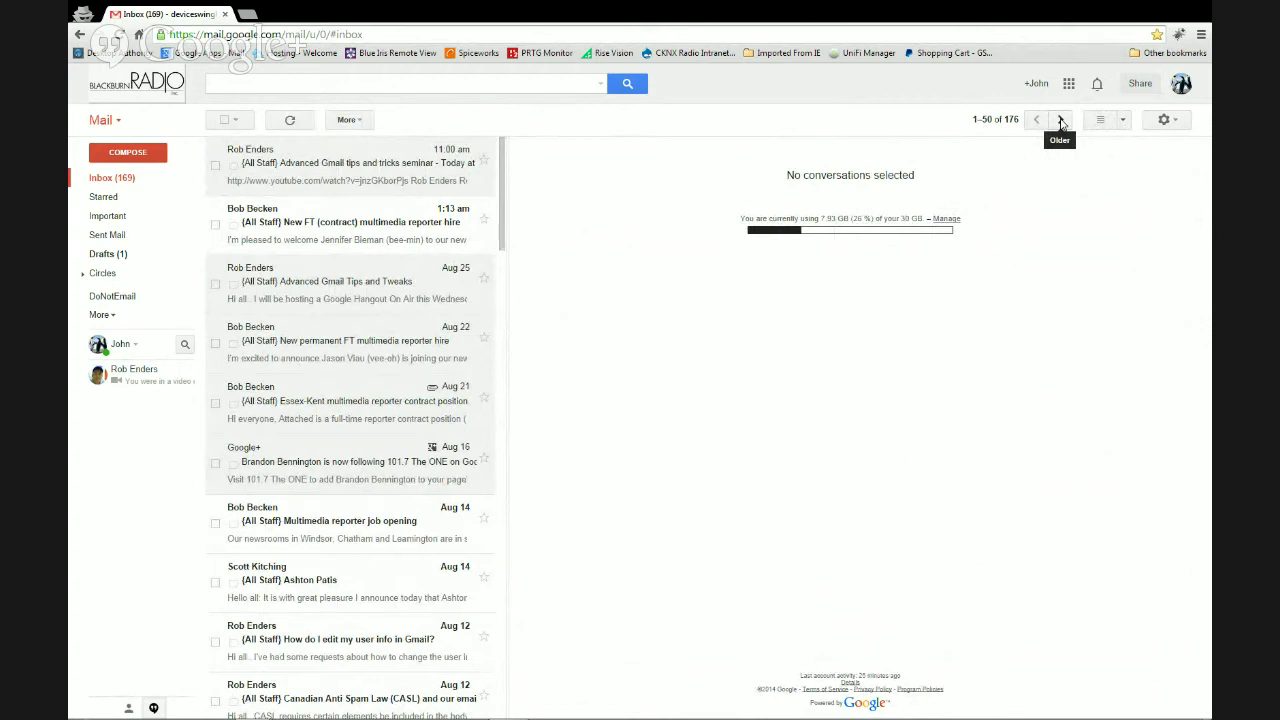
pyautogui.click(1060, 120)
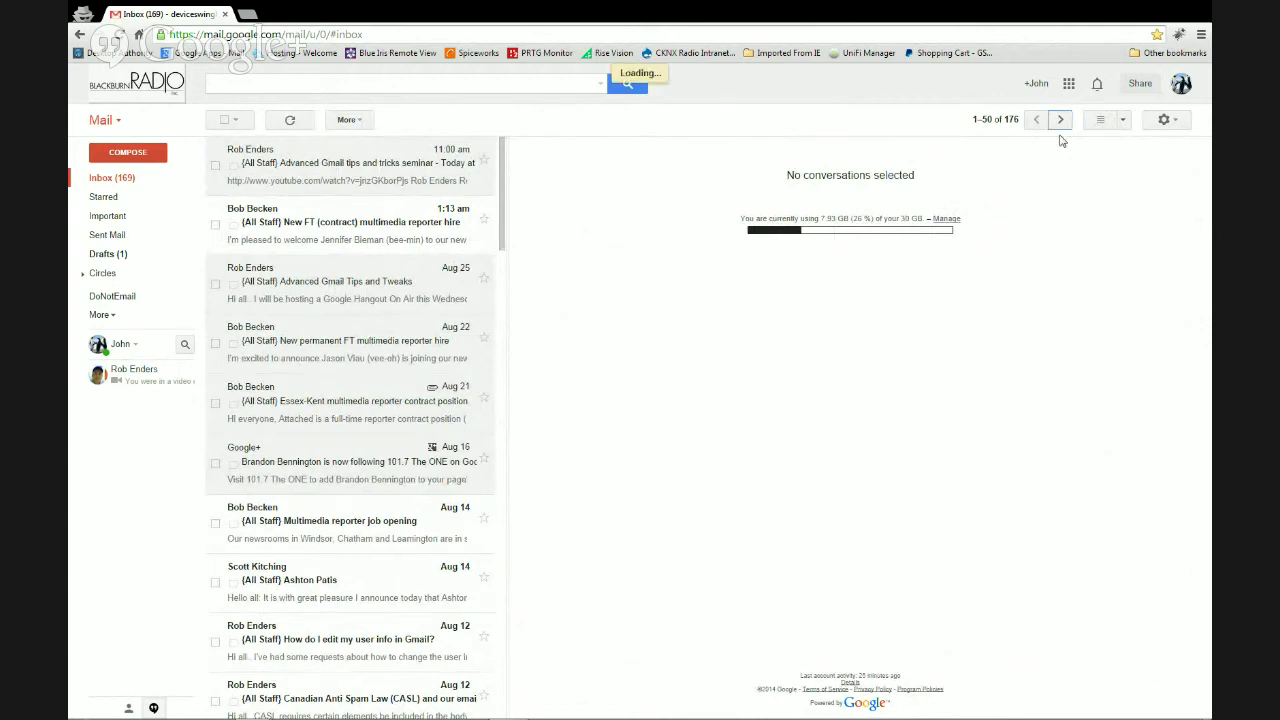
pyautogui.click(1060, 120)
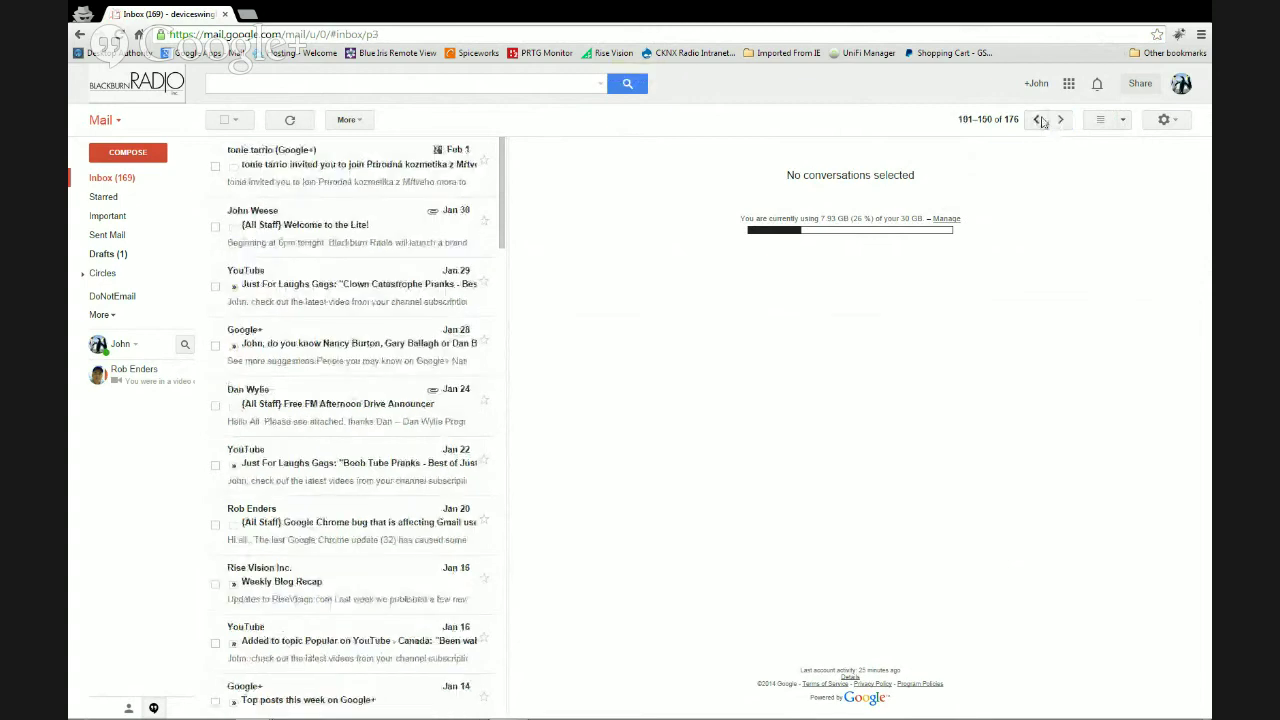
pyautogui.click(1037, 120)
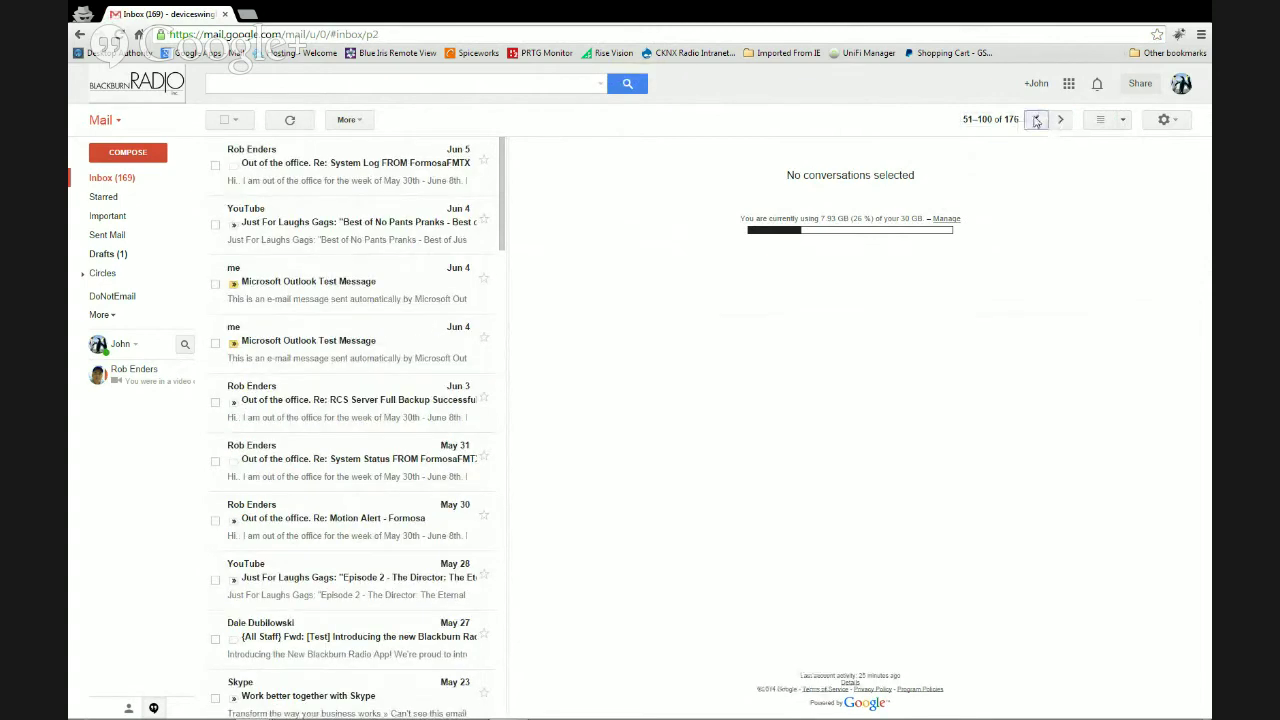
pyautogui.click(1037, 120)
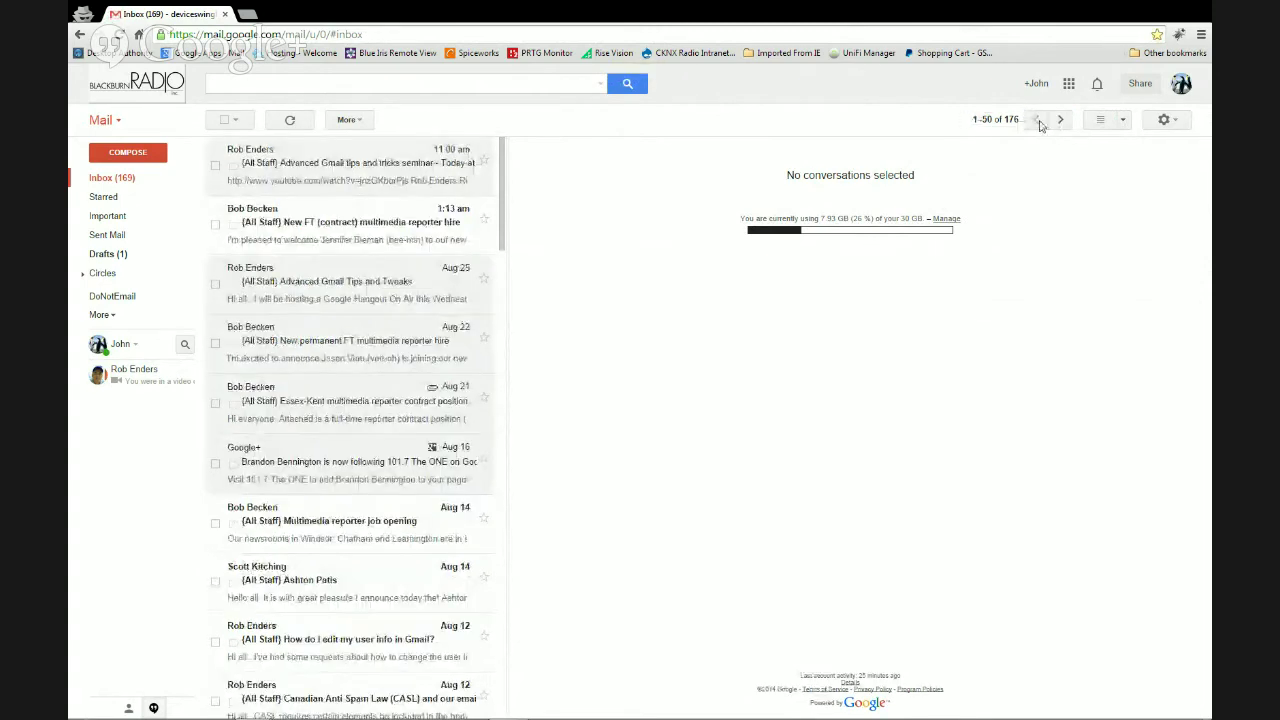
pyautogui.click(1166, 124)
pyautogui.click(1177, 122)
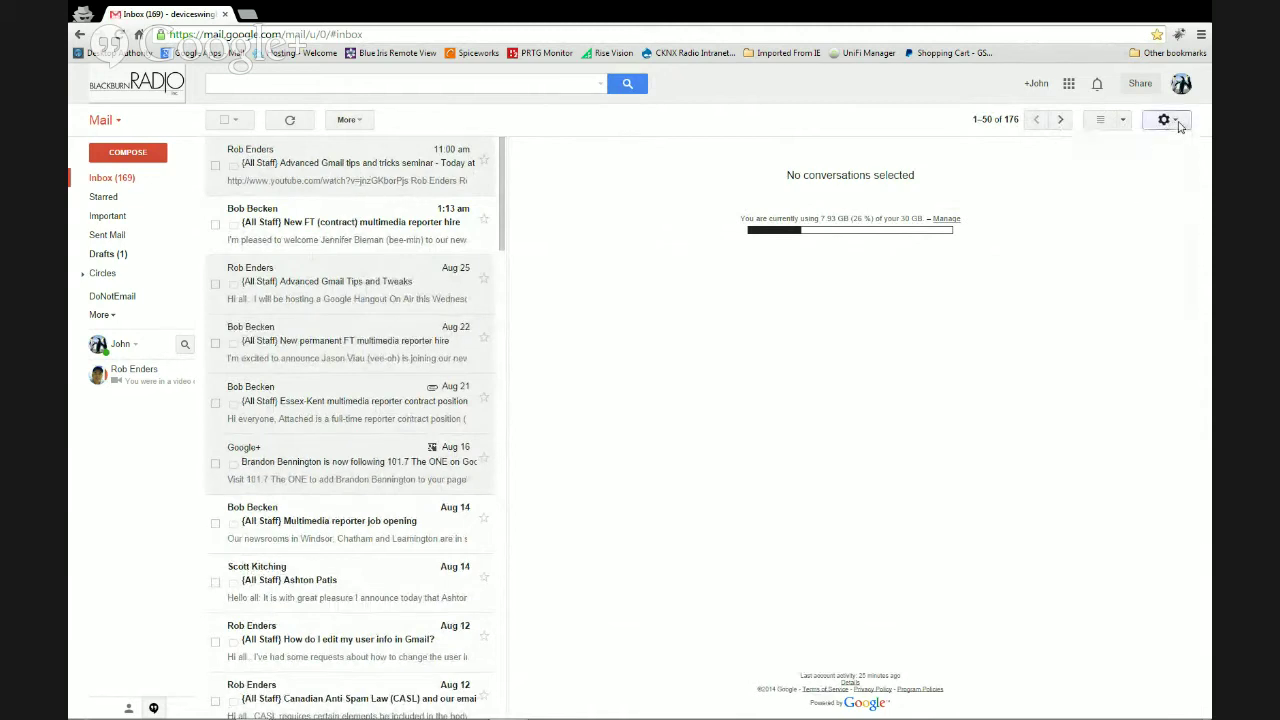
pyautogui.click(1166, 122)
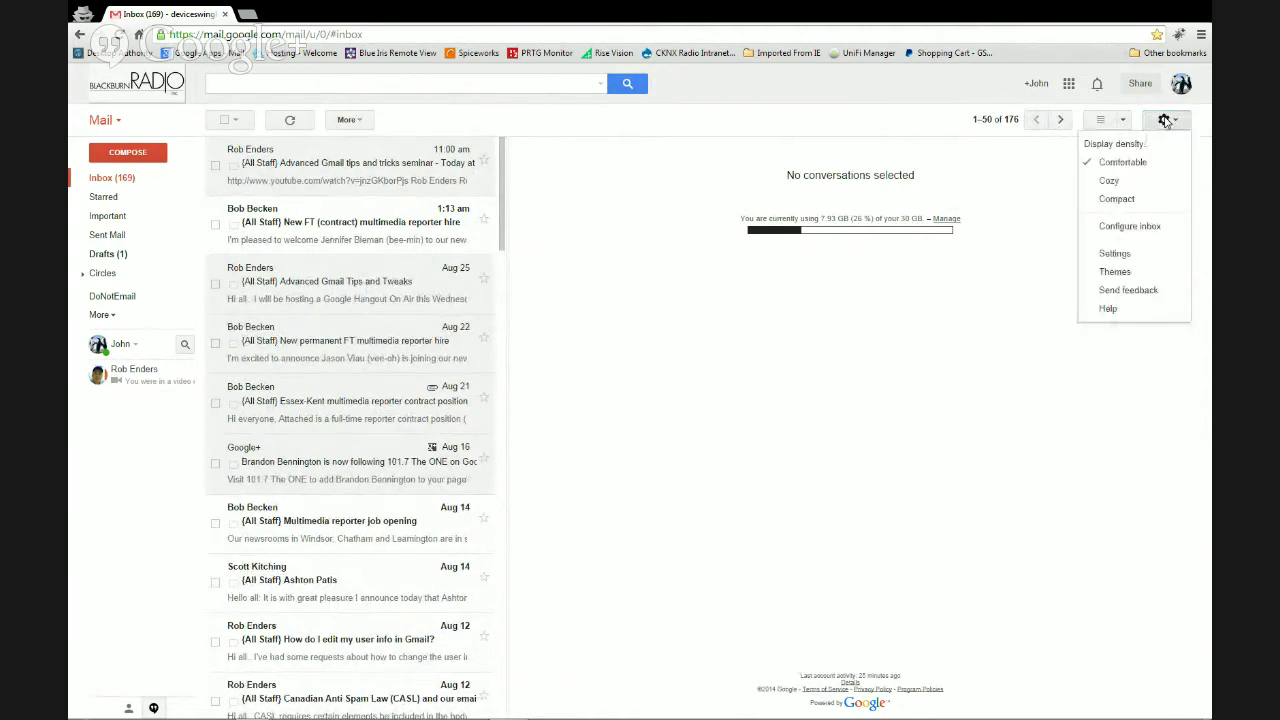
pyautogui.click(1110, 181)
pyautogui.click(1163, 120)
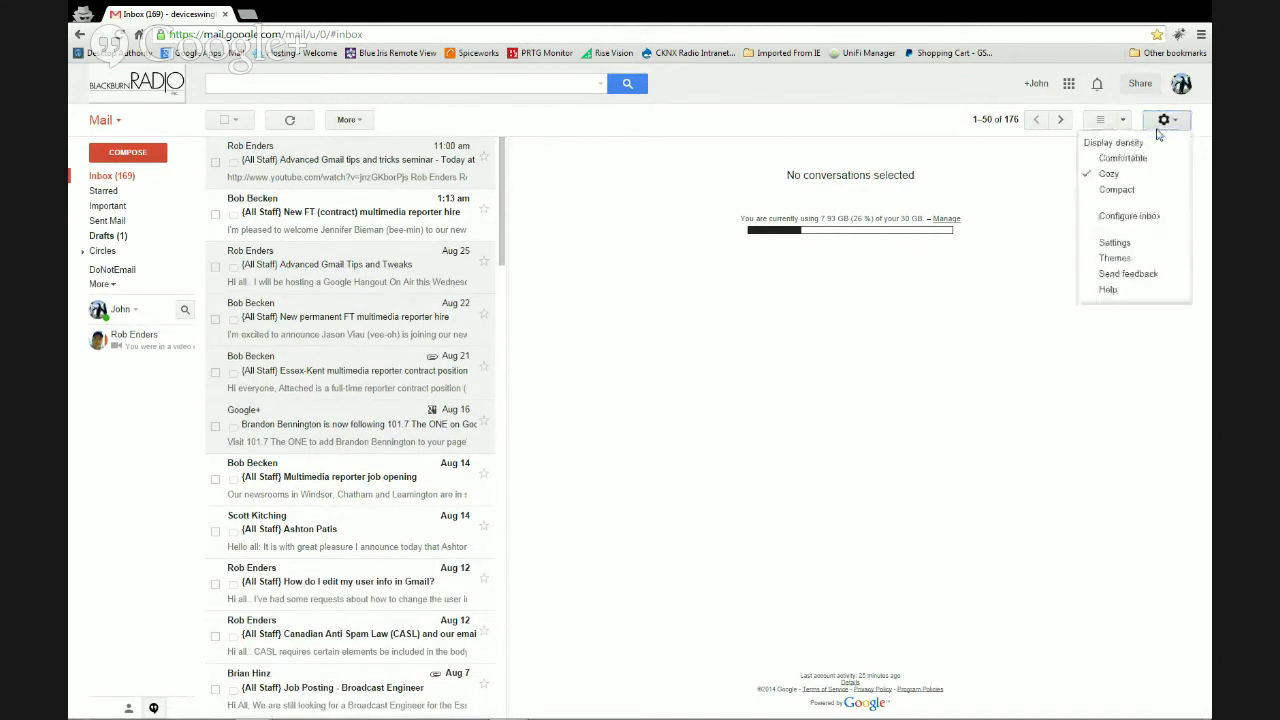
pyautogui.click(1117, 190)
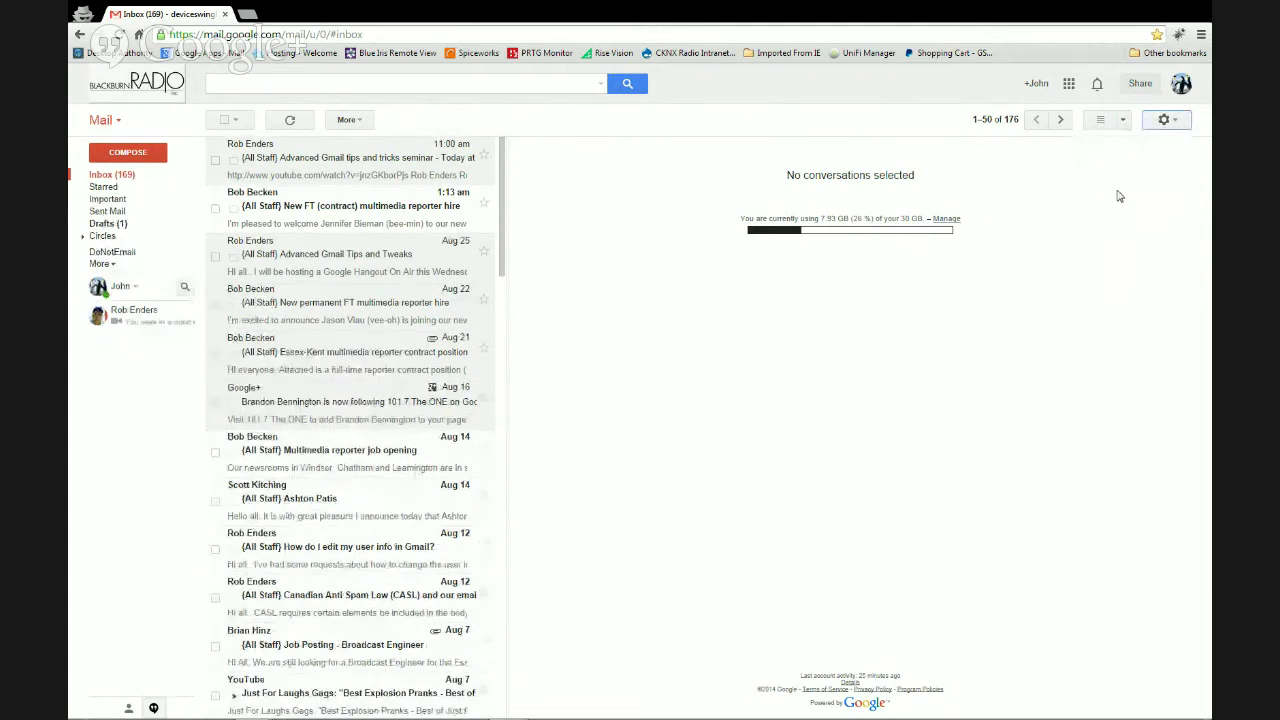
pyautogui.click(1163, 120)
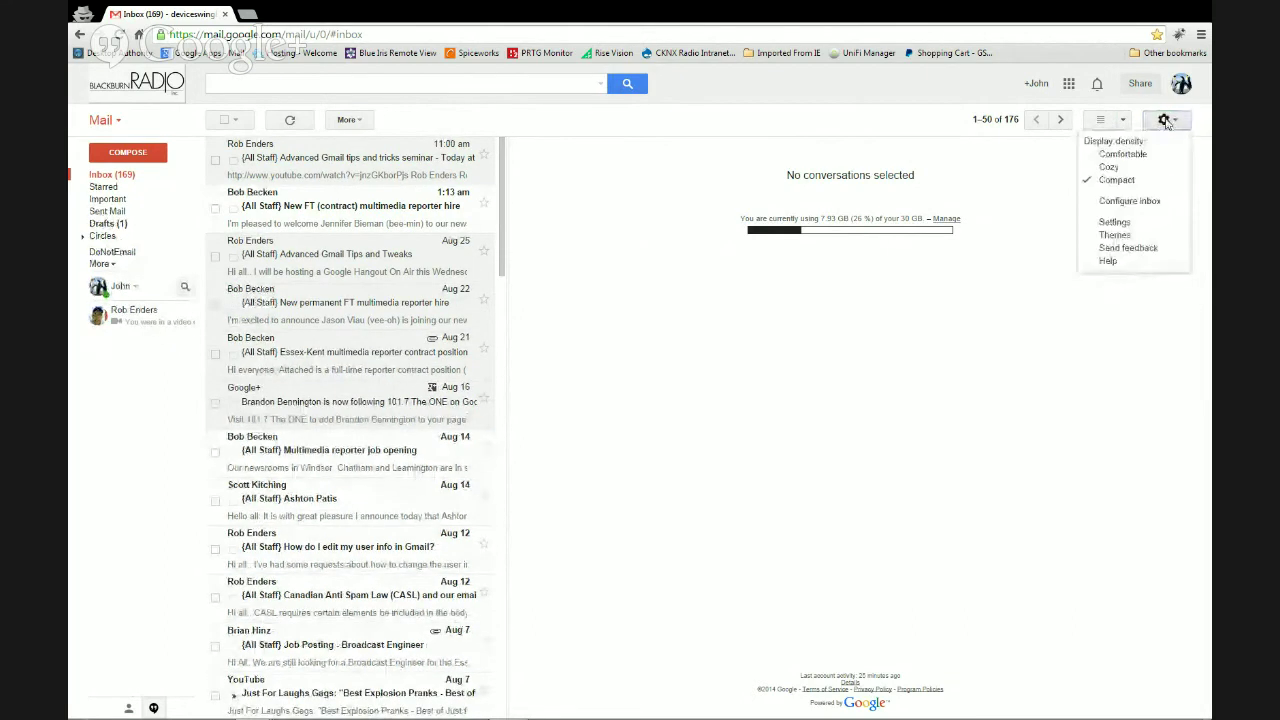
pyautogui.click(1120, 167)
pyautogui.click(1163, 120)
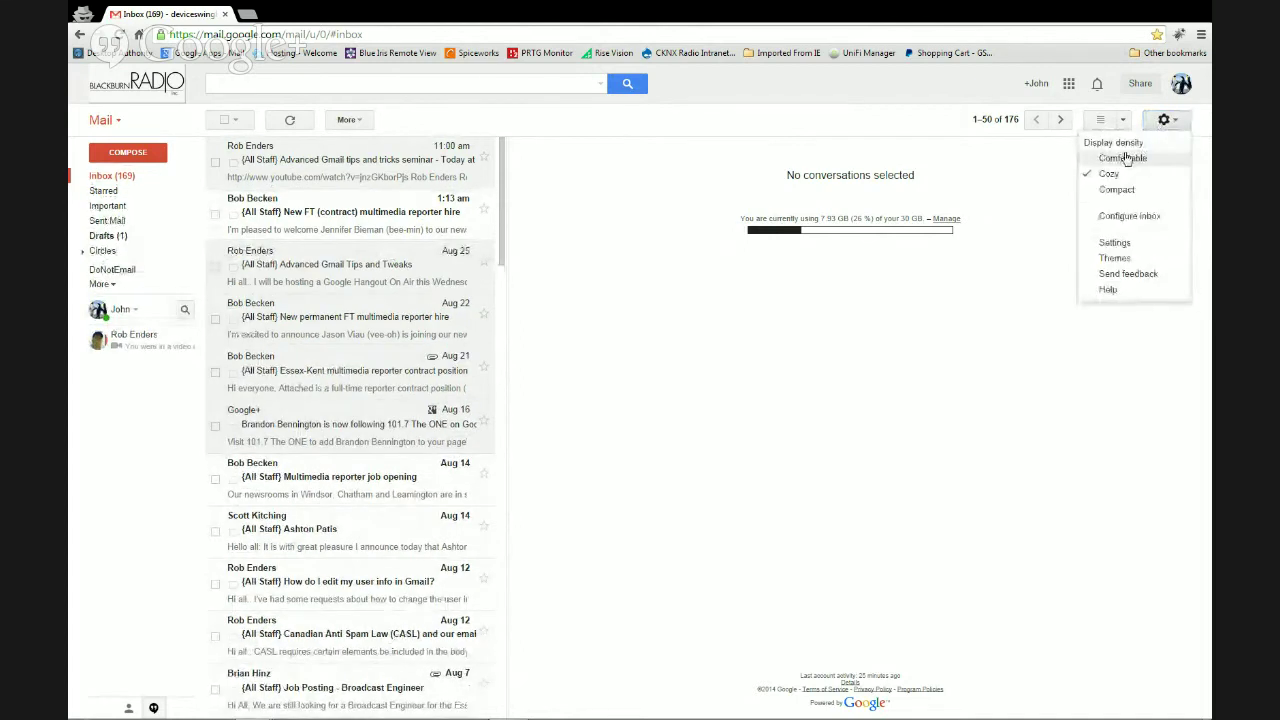
pyautogui.click(1124, 157)
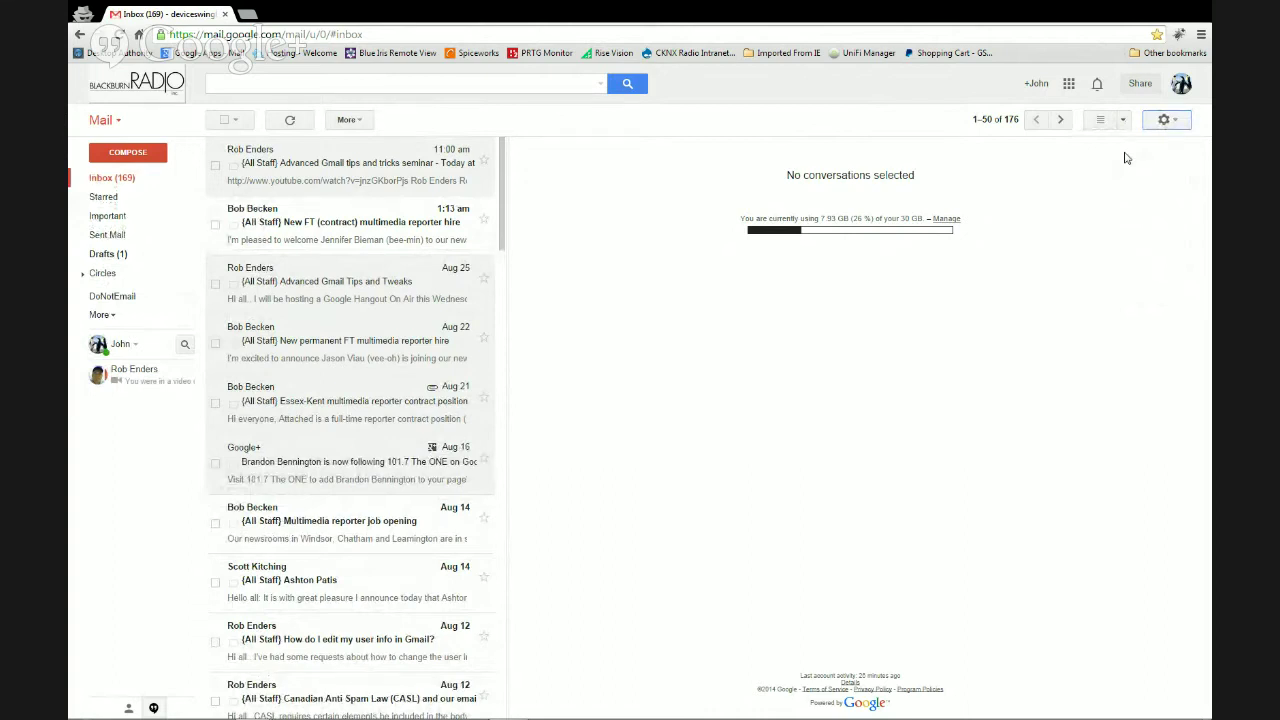
pyautogui.click(1178, 122)
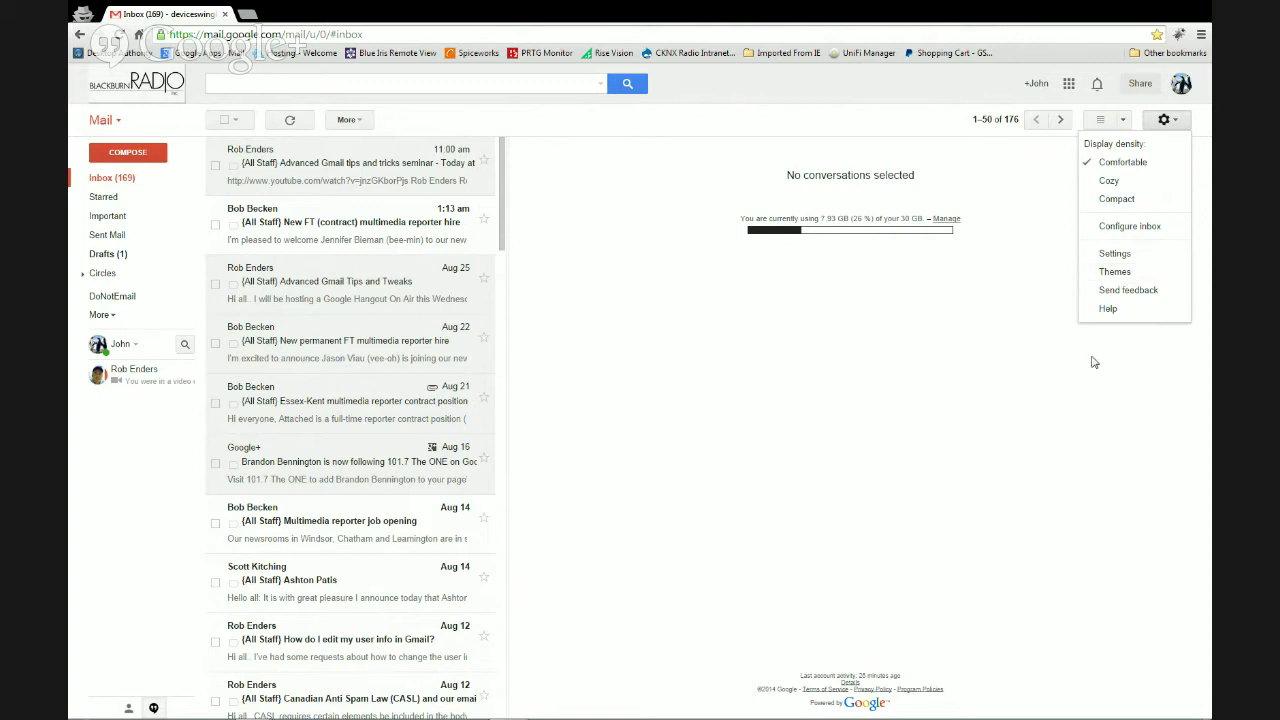
# Try the Terminal and Android themes, then go back to the Light theme.
pyautogui.click(1118, 274)
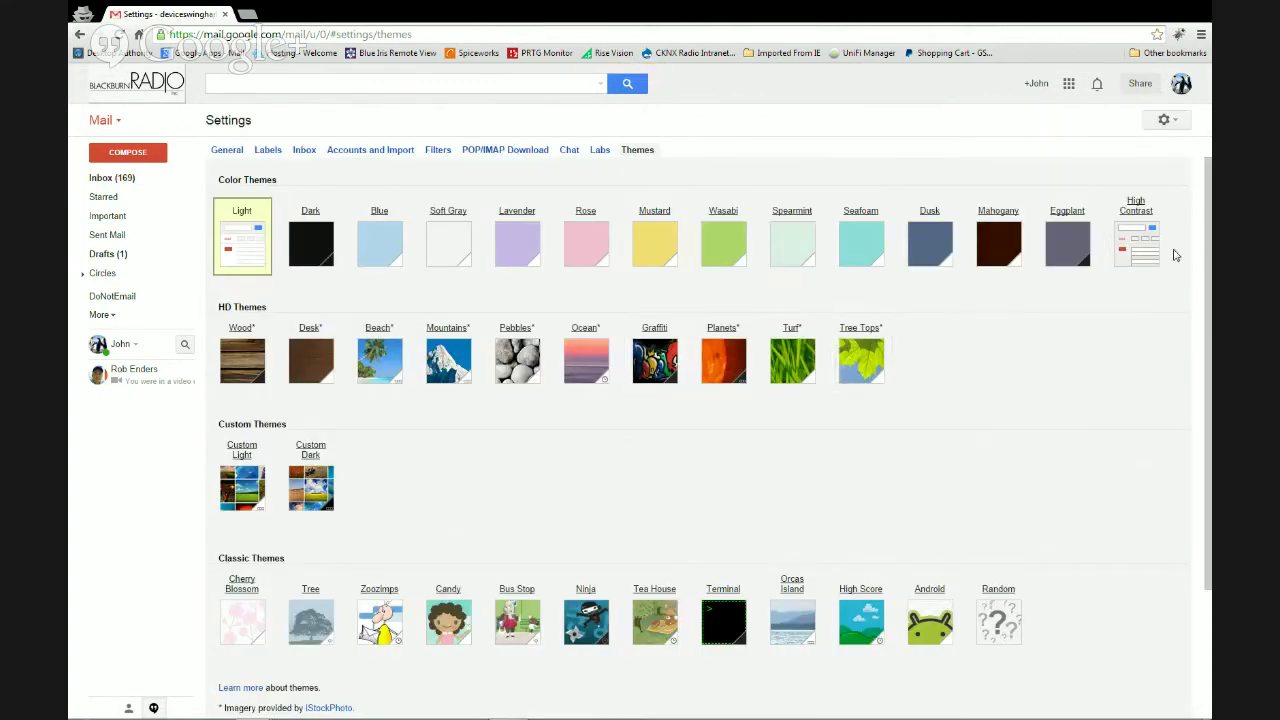
pyautogui.moveTo(1208, 220); pyautogui.dragTo(1208, 455)
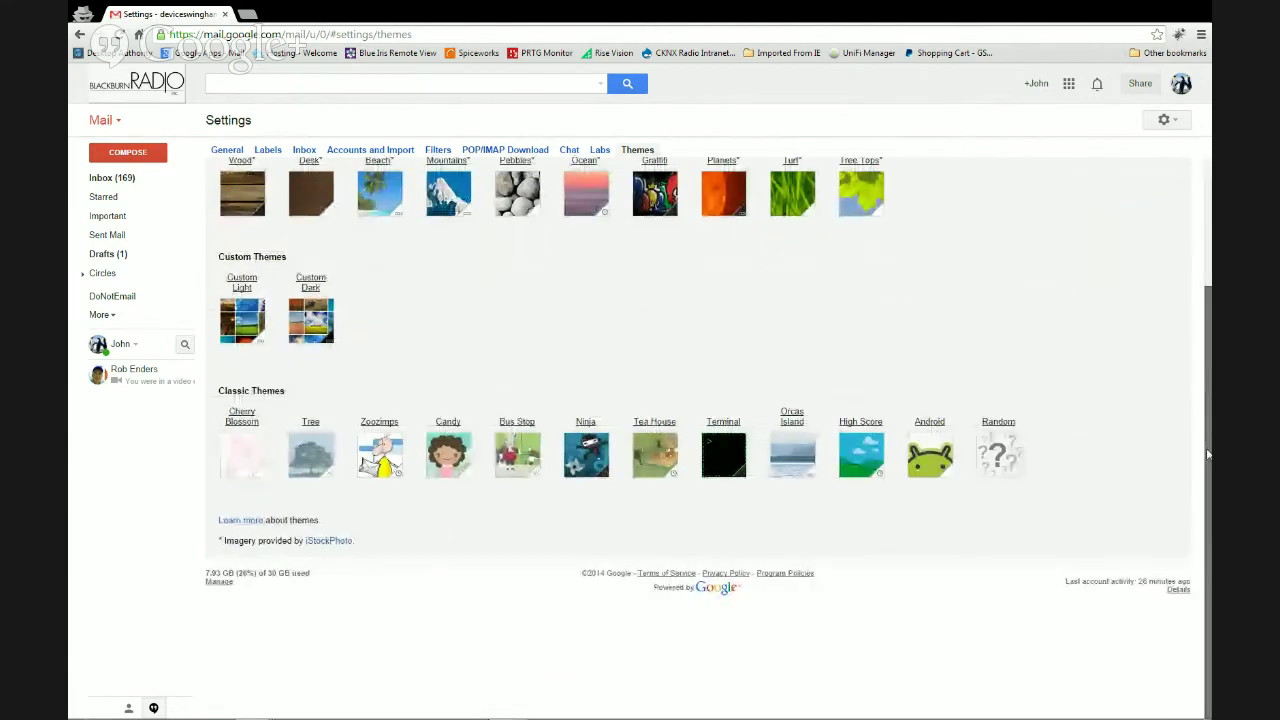
pyautogui.scroll(2, 1196, 340)
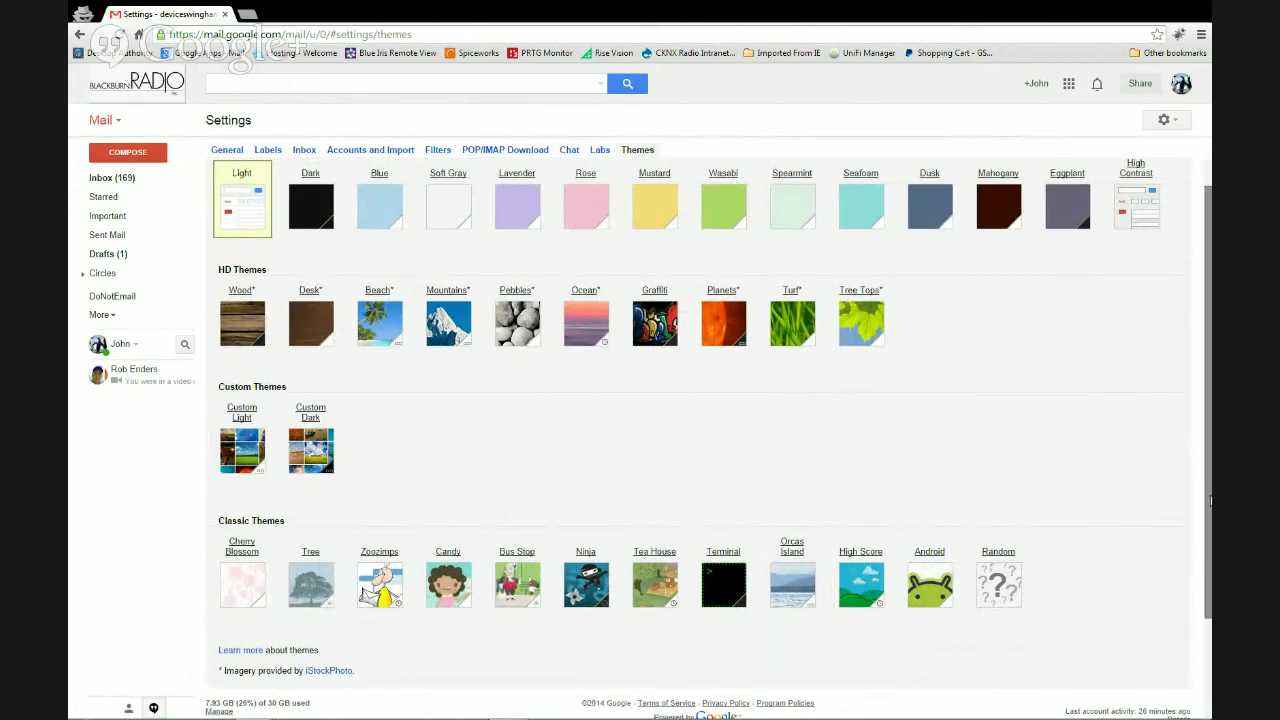
pyautogui.moveTo(1210, 500)
pyautogui.mouseDown()
pyautogui.moveTo(1196, 411)
pyautogui.moveTo(1198, 540)
pyautogui.moveTo(1197, 455)
pyautogui.moveTo(1197, 498)
pyautogui.mouseUp()
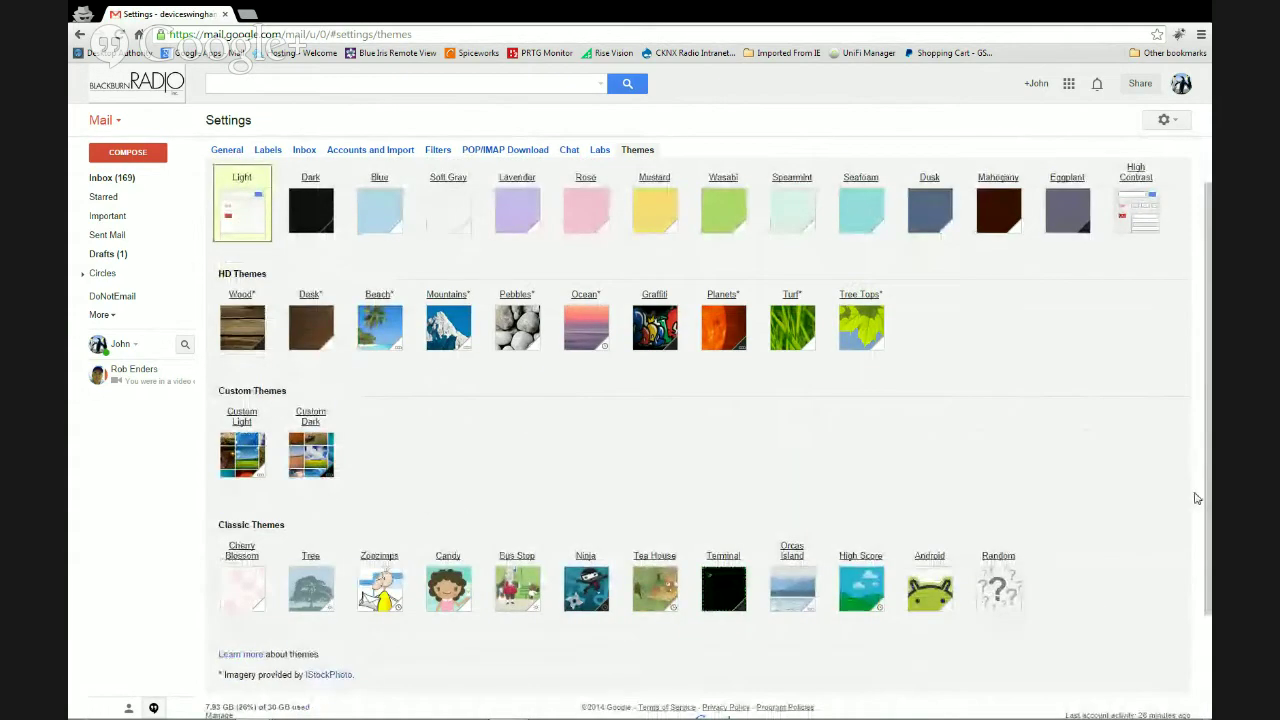
pyautogui.click(723, 588)
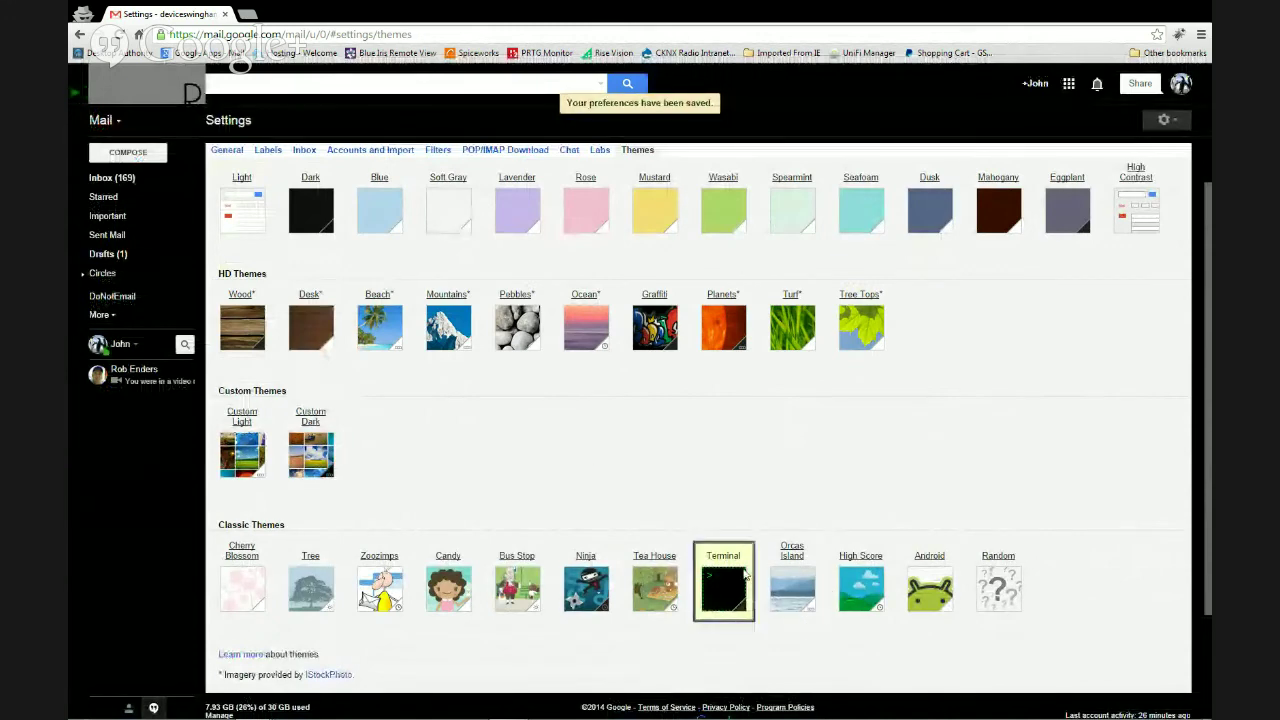
pyautogui.click(933, 577)
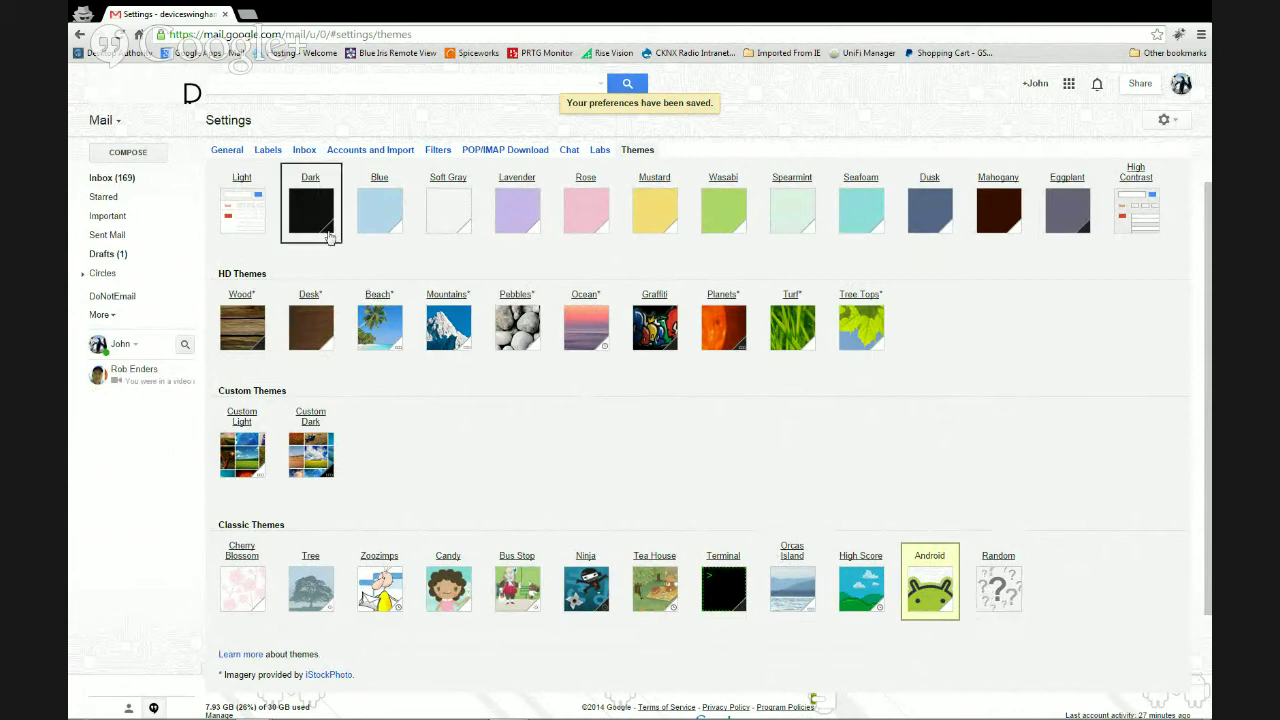
pyautogui.click(240, 215)
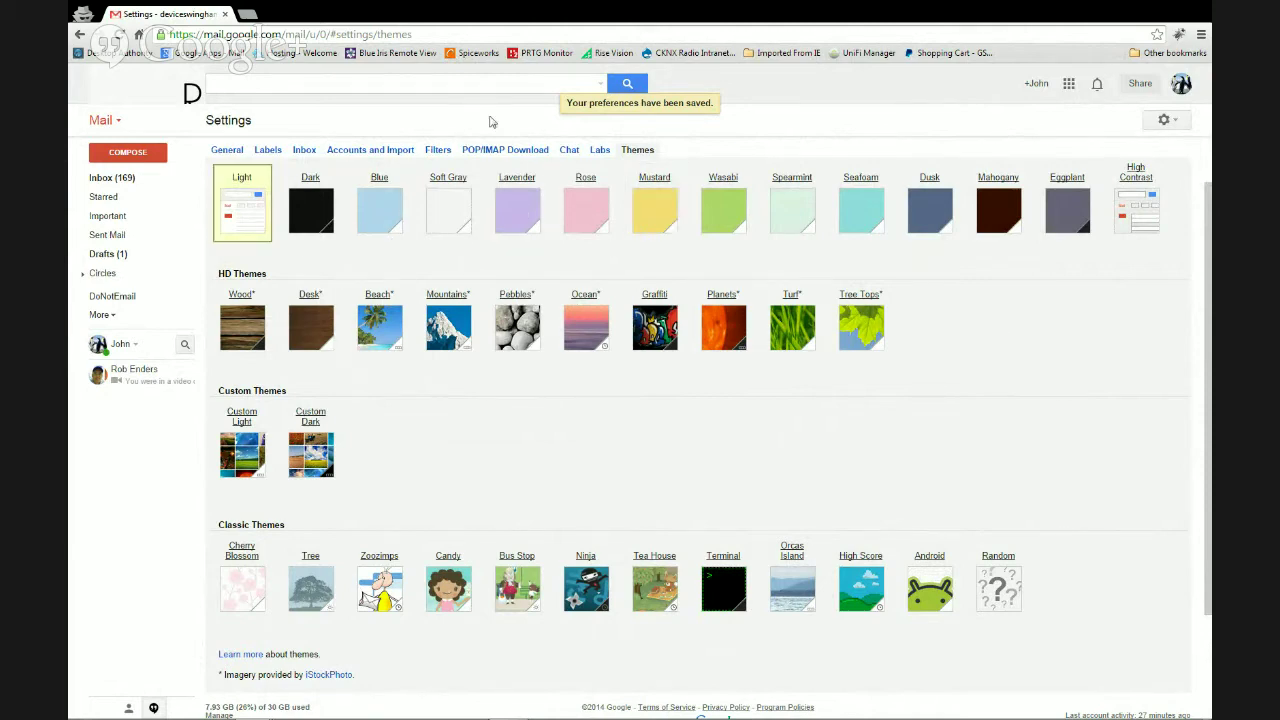
# Go from the gear menu's Settings to the Labs tab listing enabled experimental features.
pyautogui.click(1164, 120)
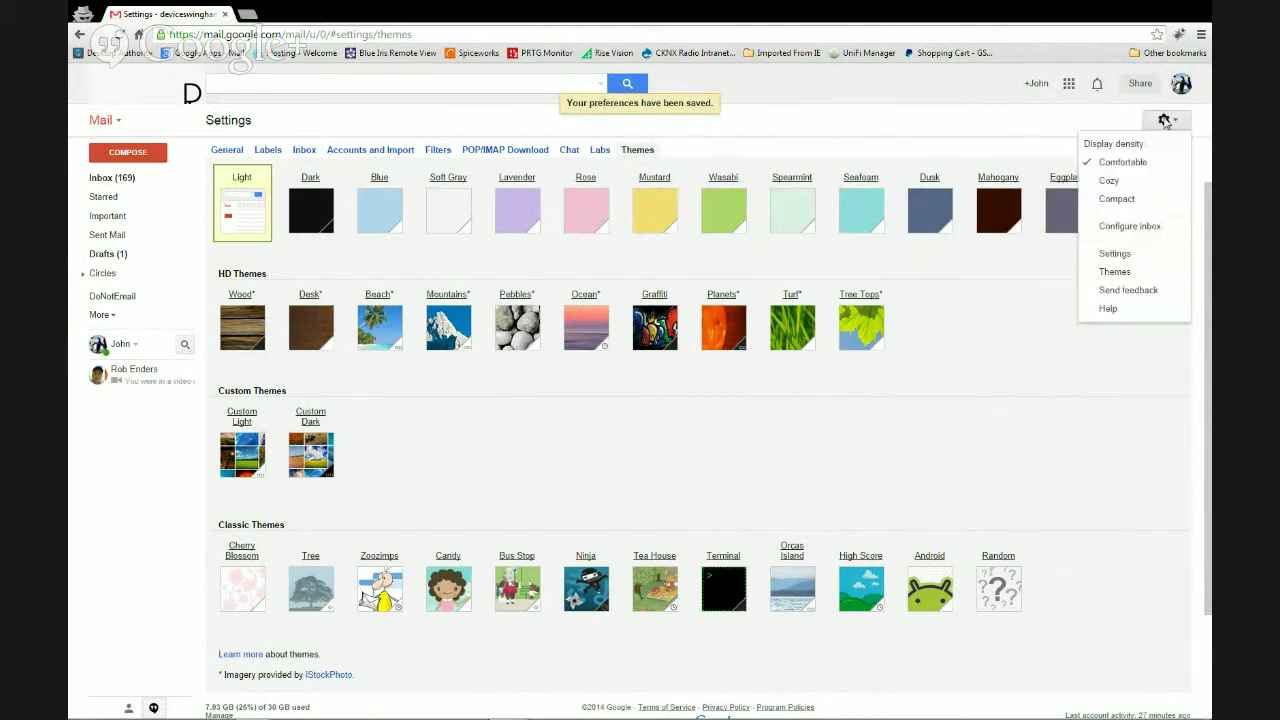
pyautogui.click(1116, 253)
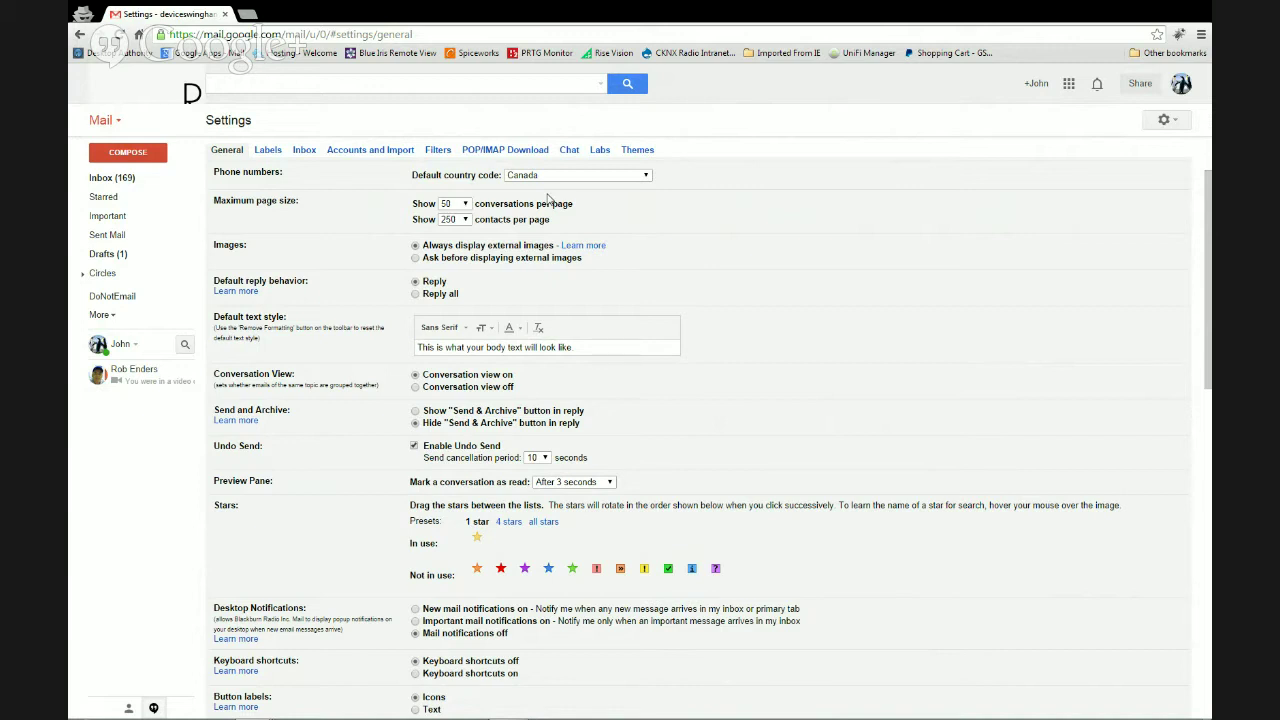
pyautogui.click(600, 152)
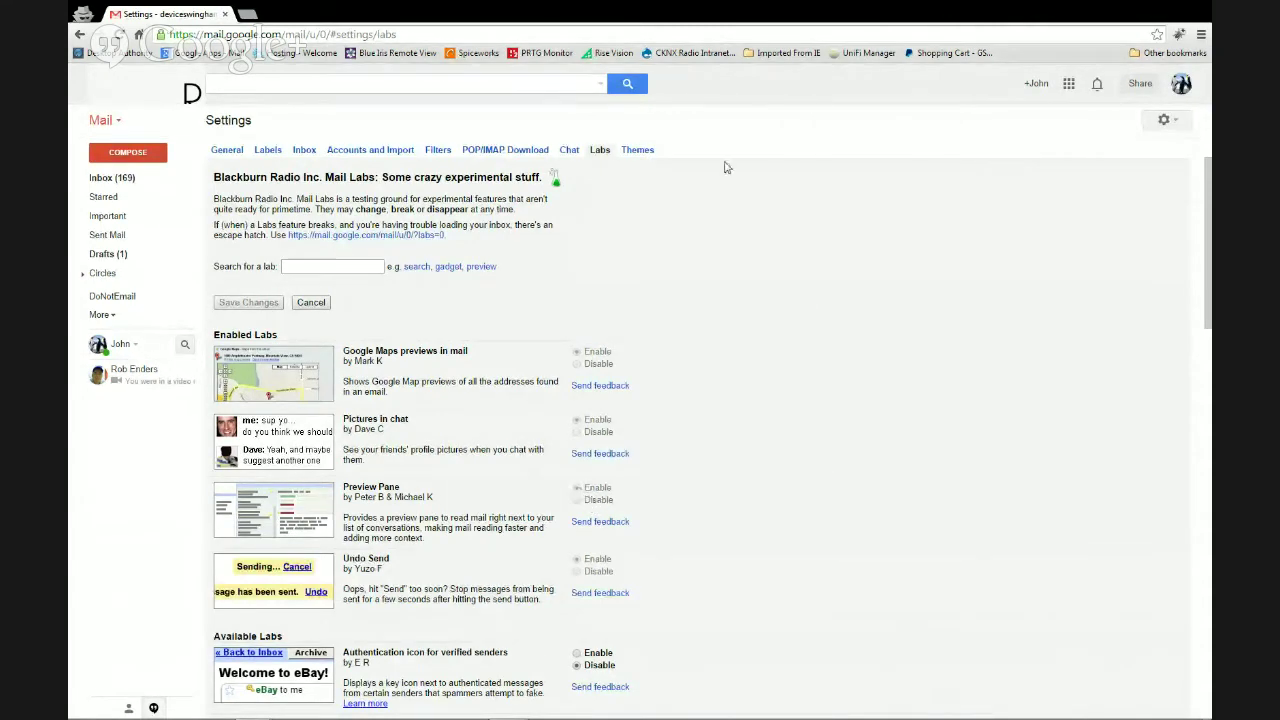
# Set the inbox to No Split, restore Vertical Split, then open General settings.
pyautogui.click(112, 178)
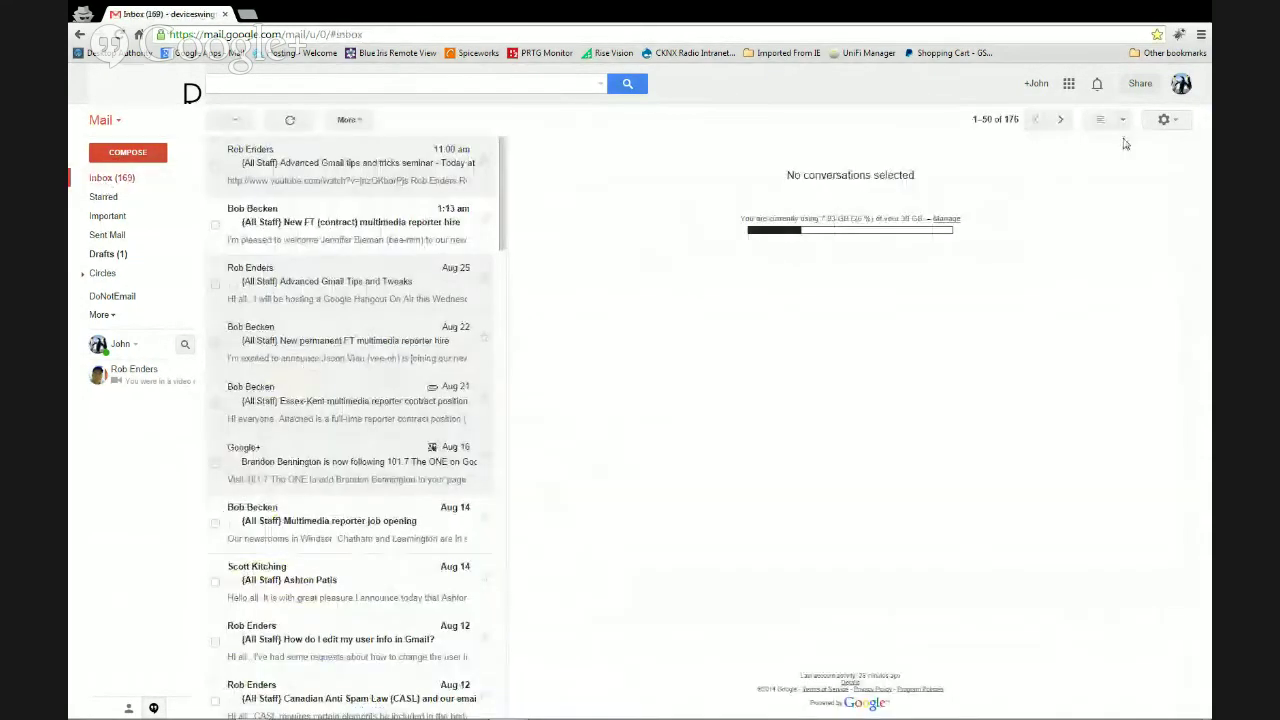
pyautogui.click(1122, 120)
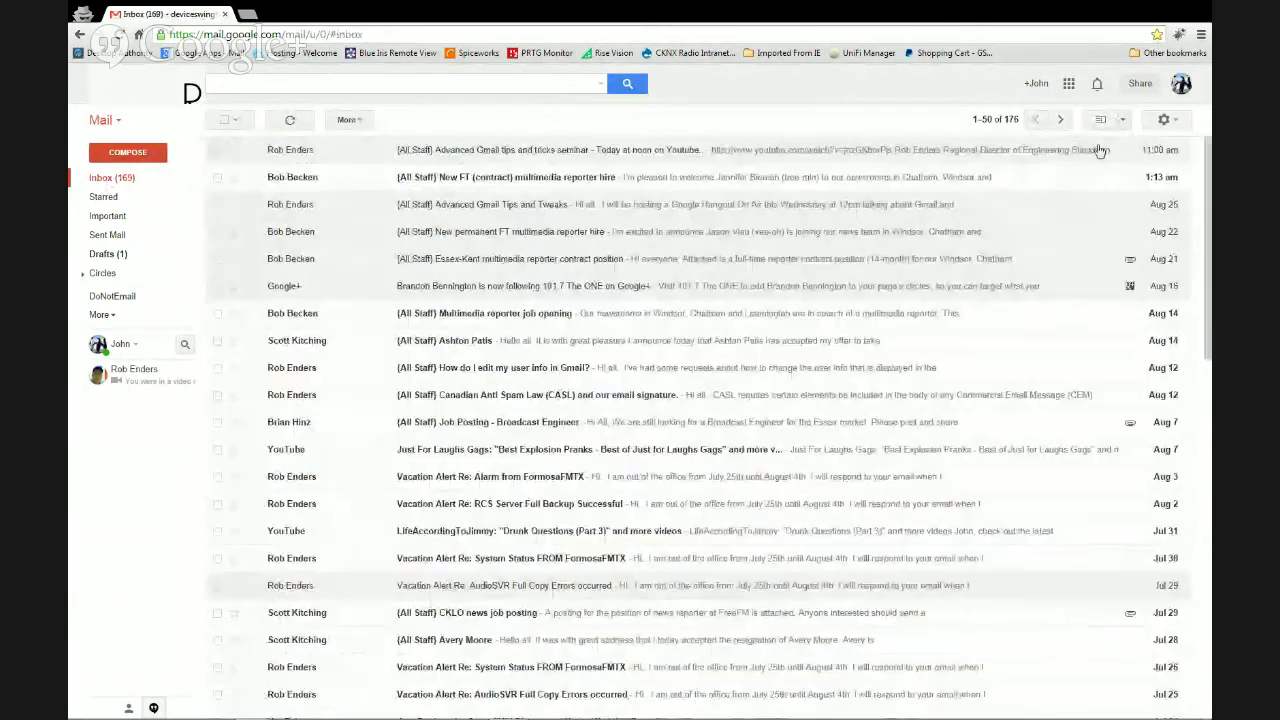
pyautogui.click(1060, 144)
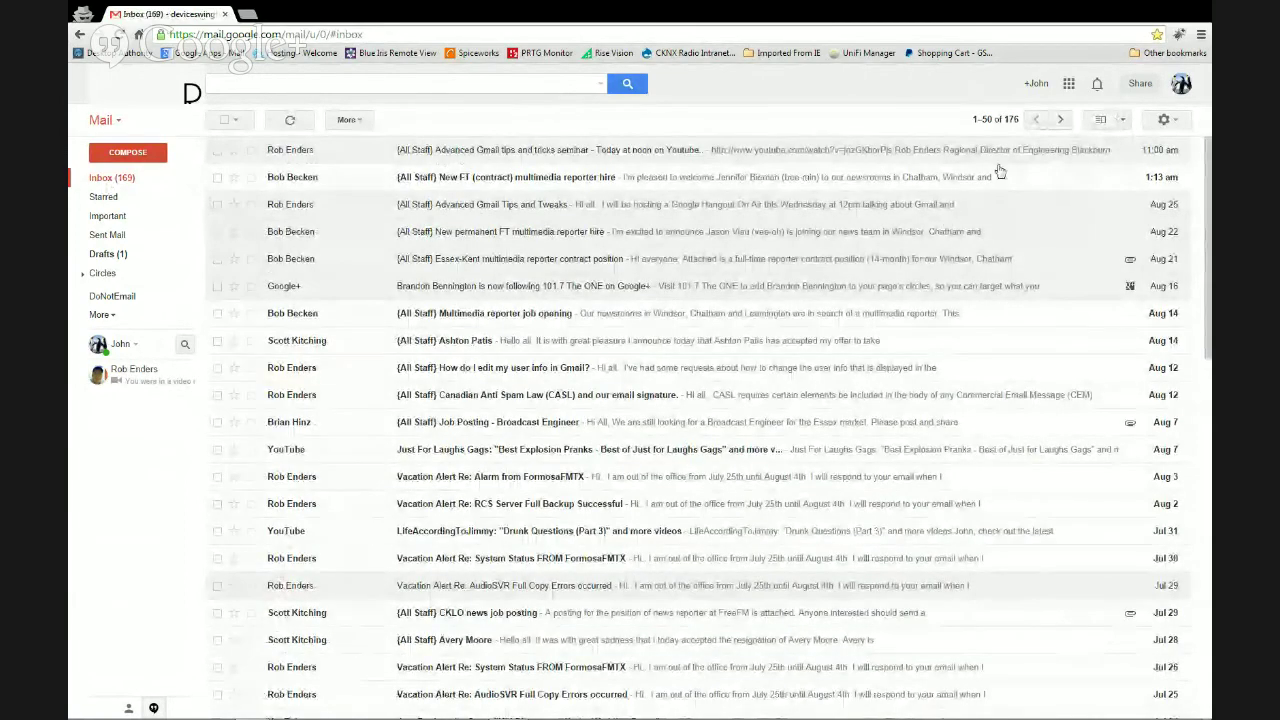
pyautogui.click(1124, 121)
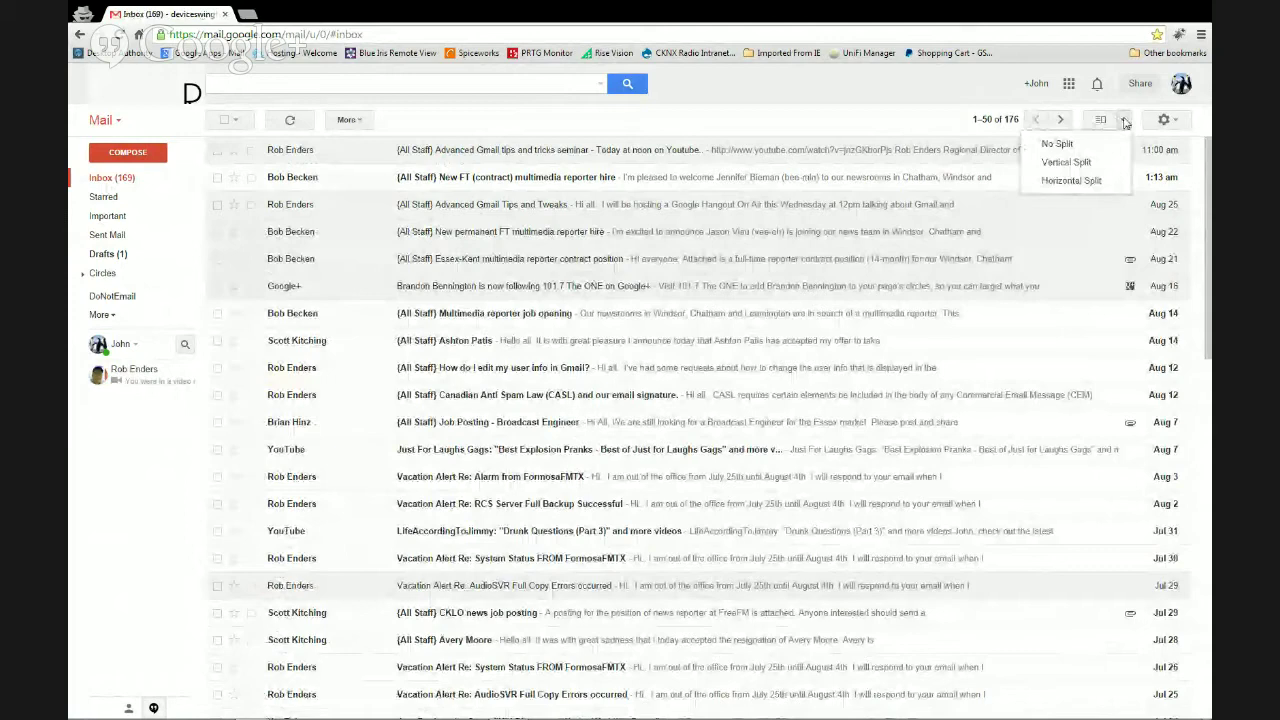
pyautogui.click(1085, 163)
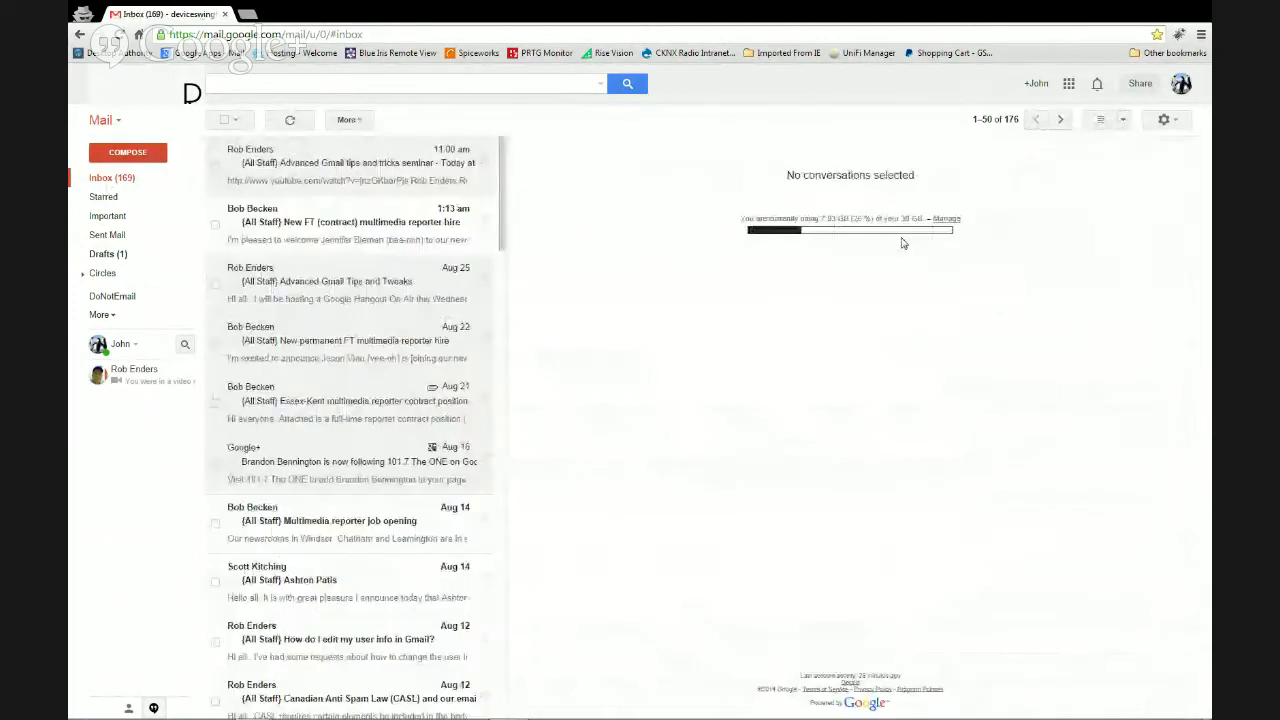
pyautogui.click(1163, 119)
pyautogui.click(1115, 255)
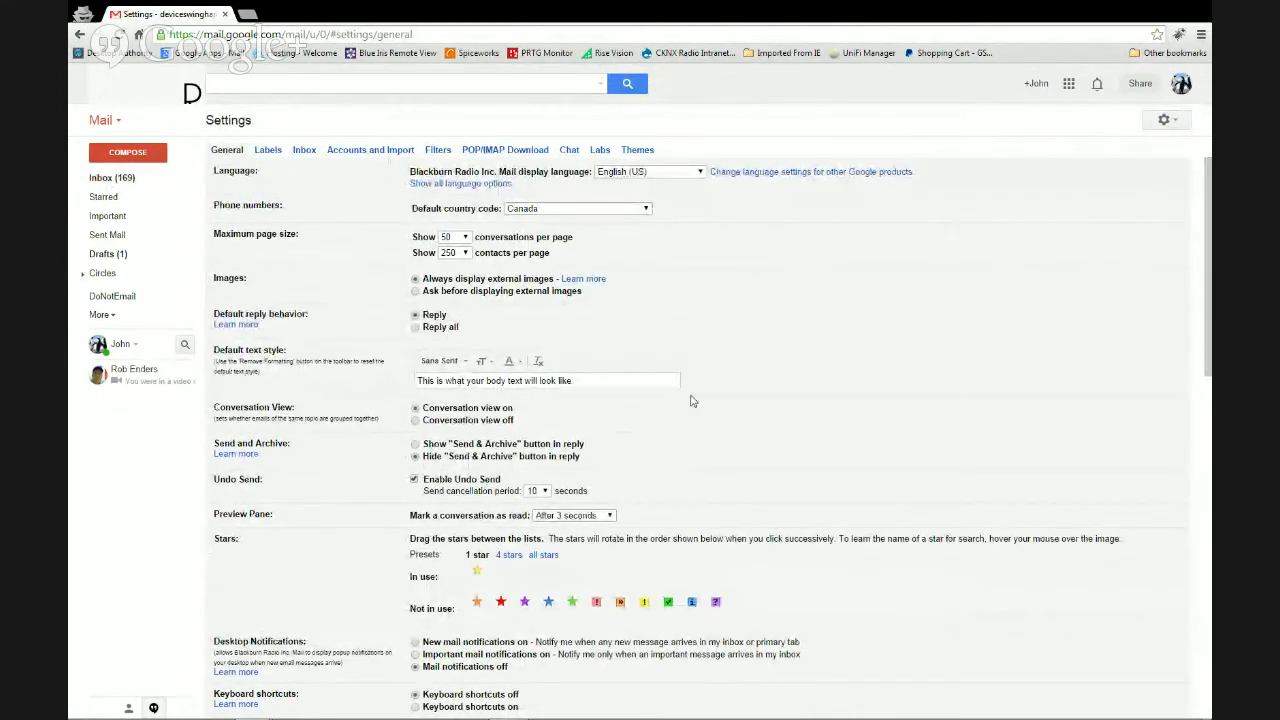
pyautogui.click(599, 150)
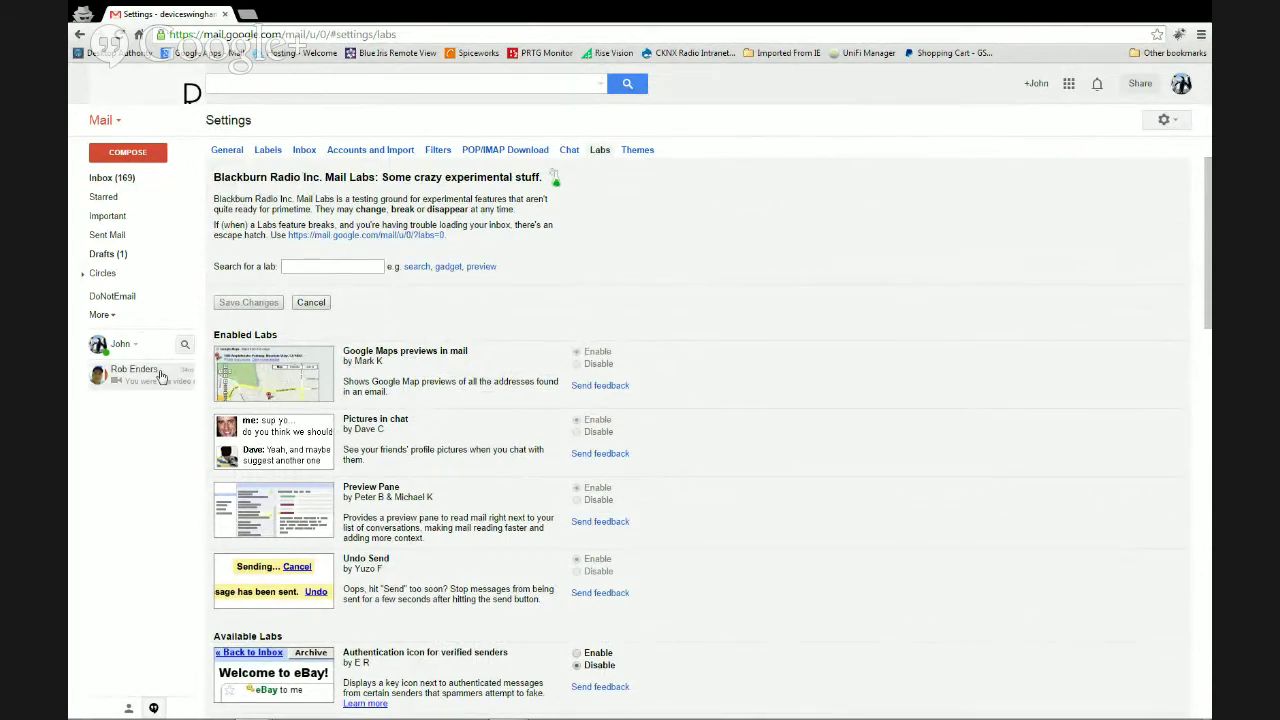
pyautogui.moveTo(166, 376)
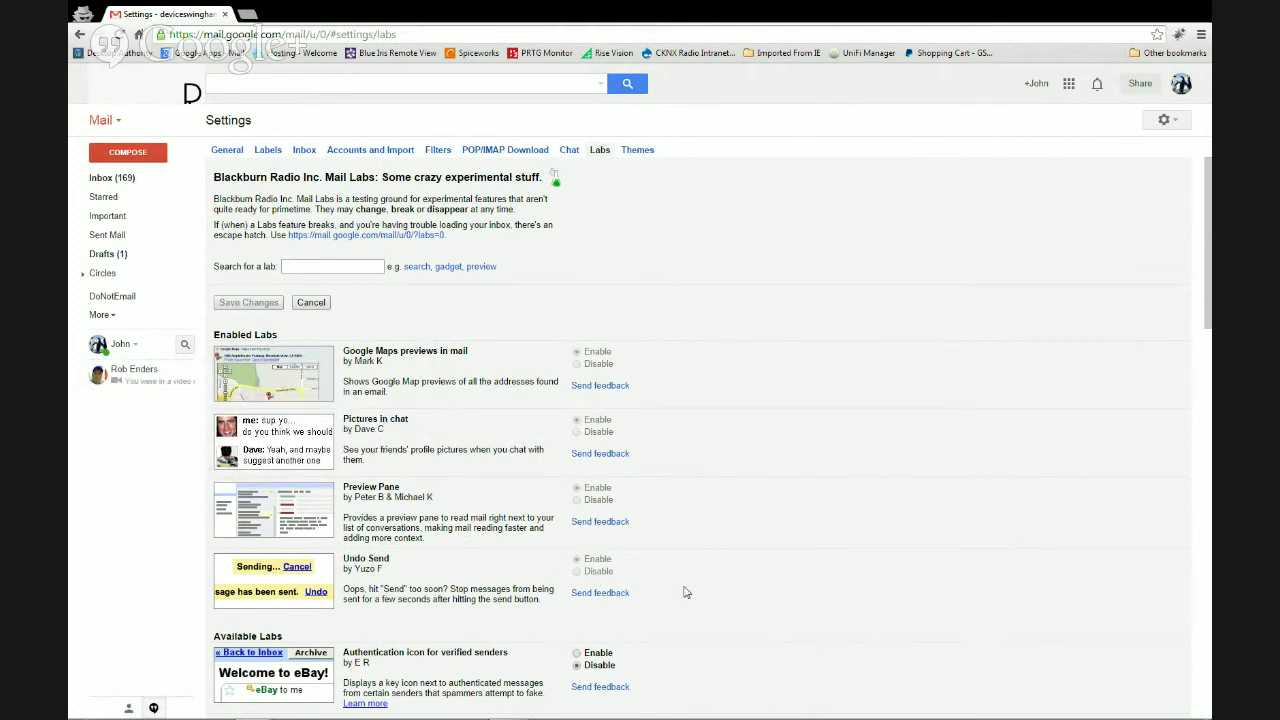
pyautogui.click(228, 150)
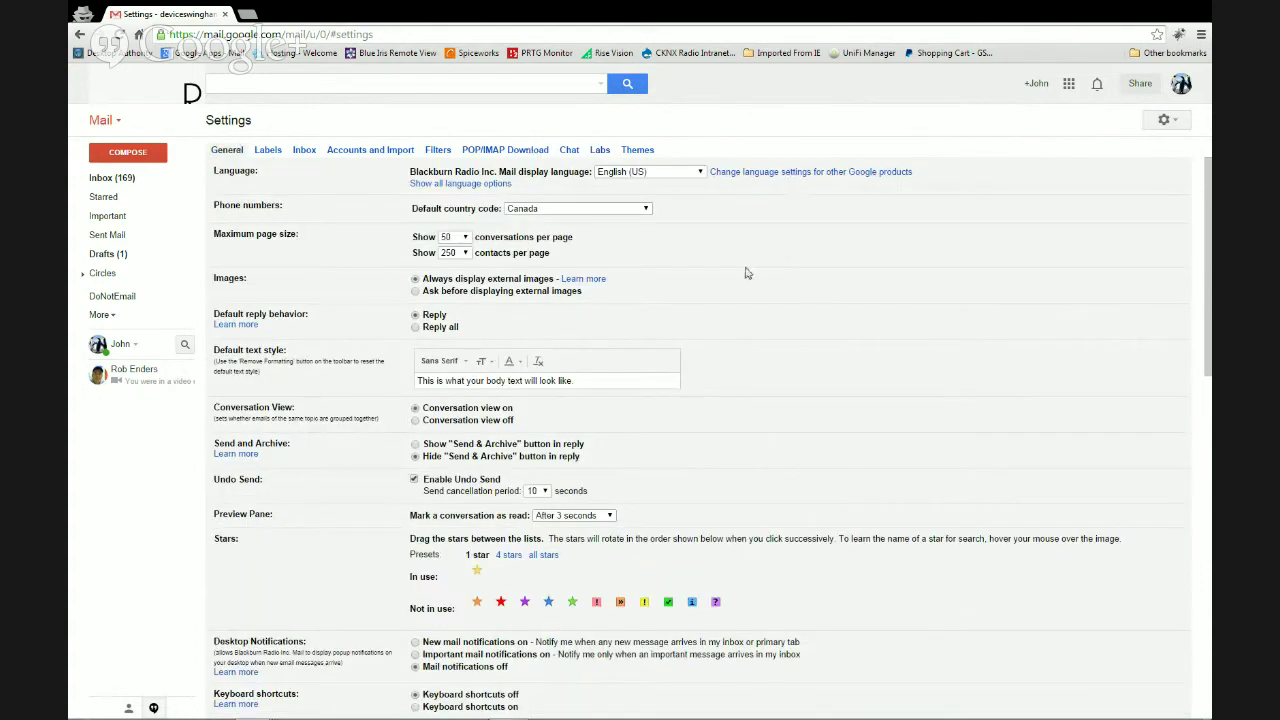
pyautogui.scroll(-2, 645, 388)
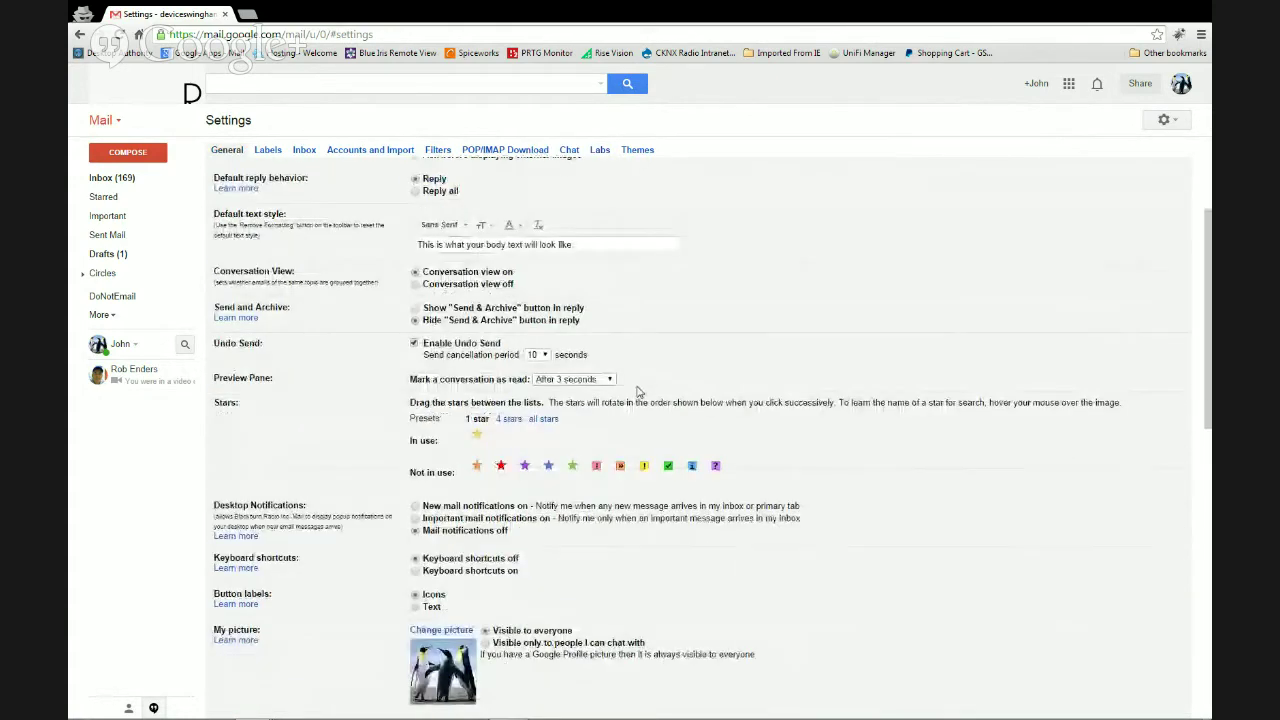
pyautogui.scroll(2, 638, 390)
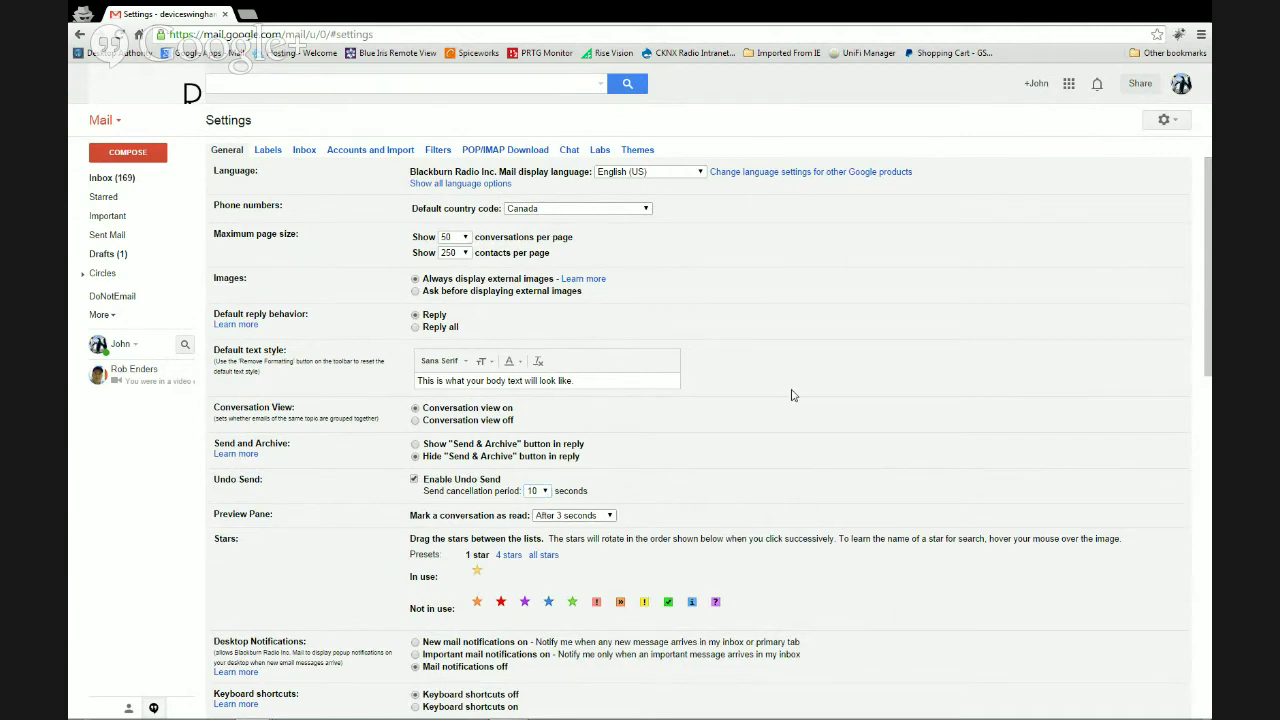
# Compose and send a short test message to a coworker chosen from autocomplete.
pyautogui.click(126, 155)
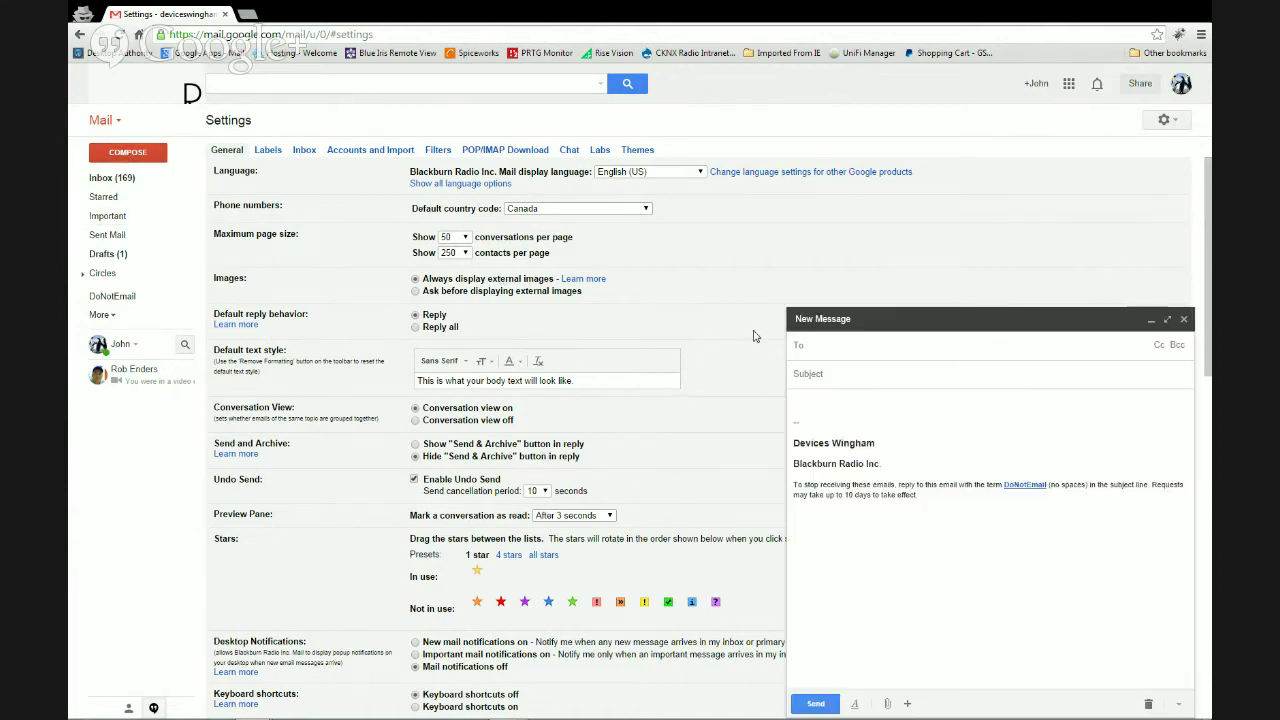
pyautogui.write('rob enders')
pyautogui.press('Return')
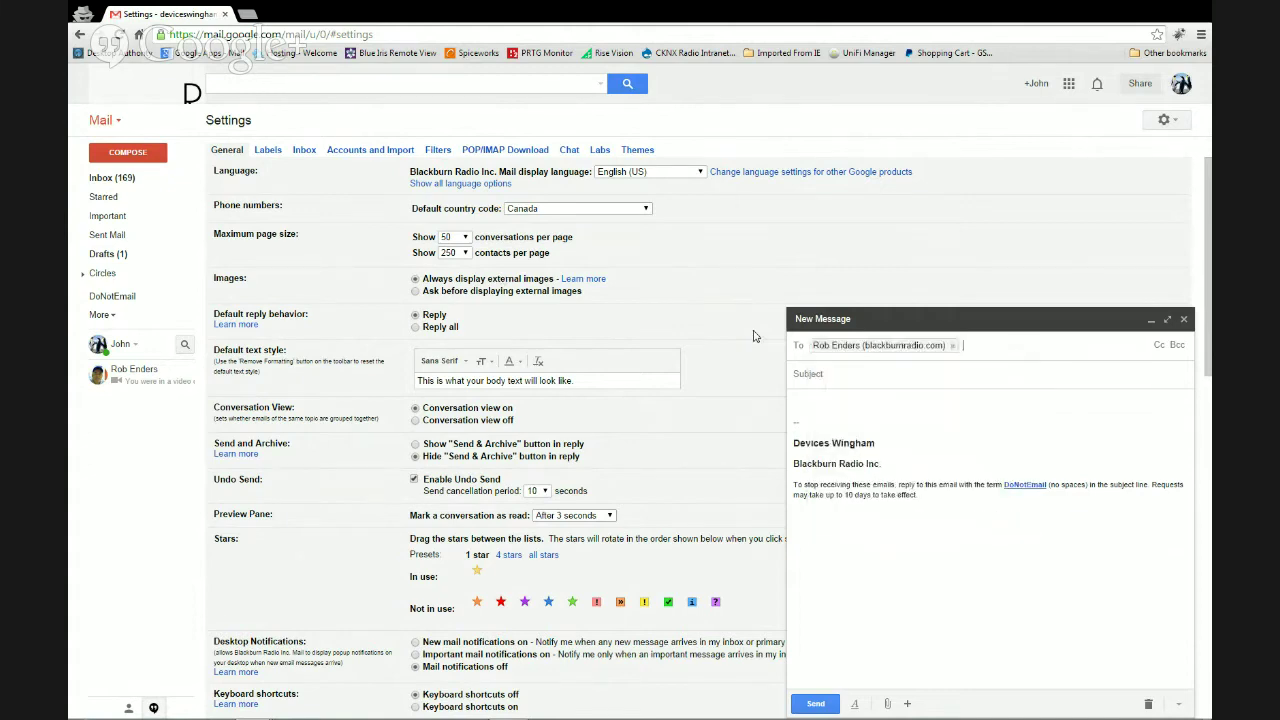
pyautogui.press('Tab')
pyautogui.press('Tab')
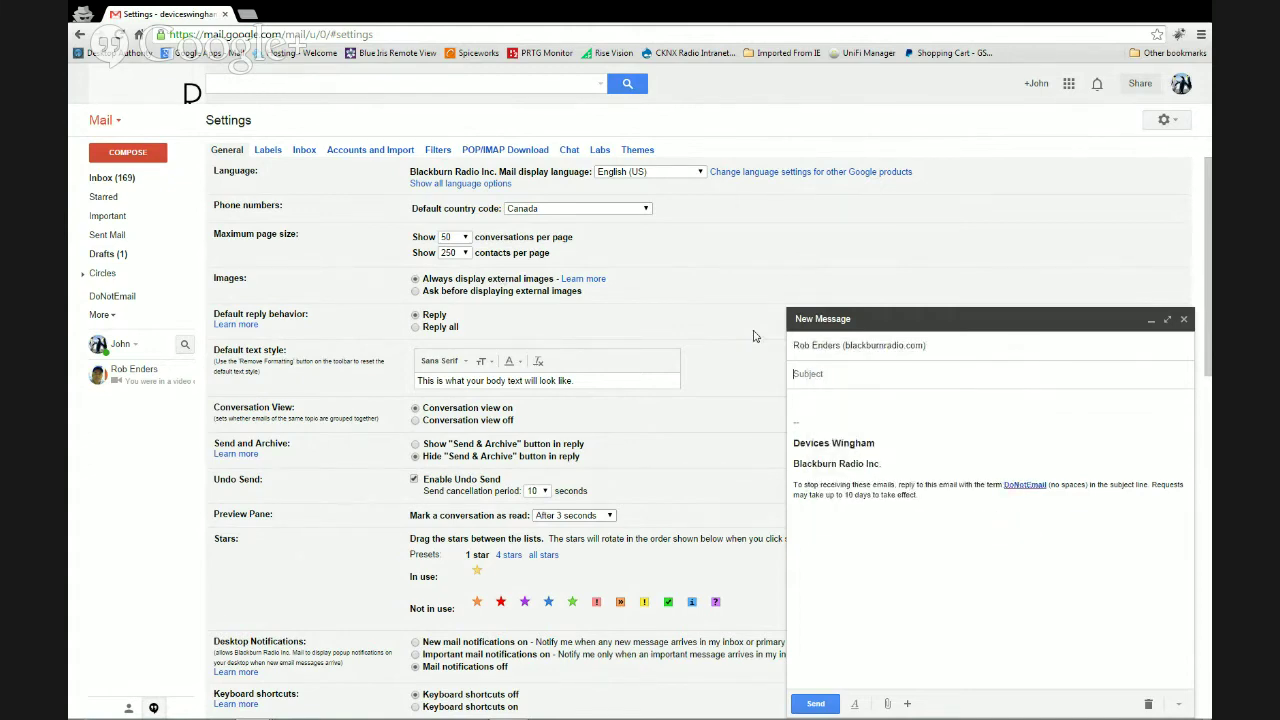
pyautogui.write('test')
pyautogui.click(816, 704)
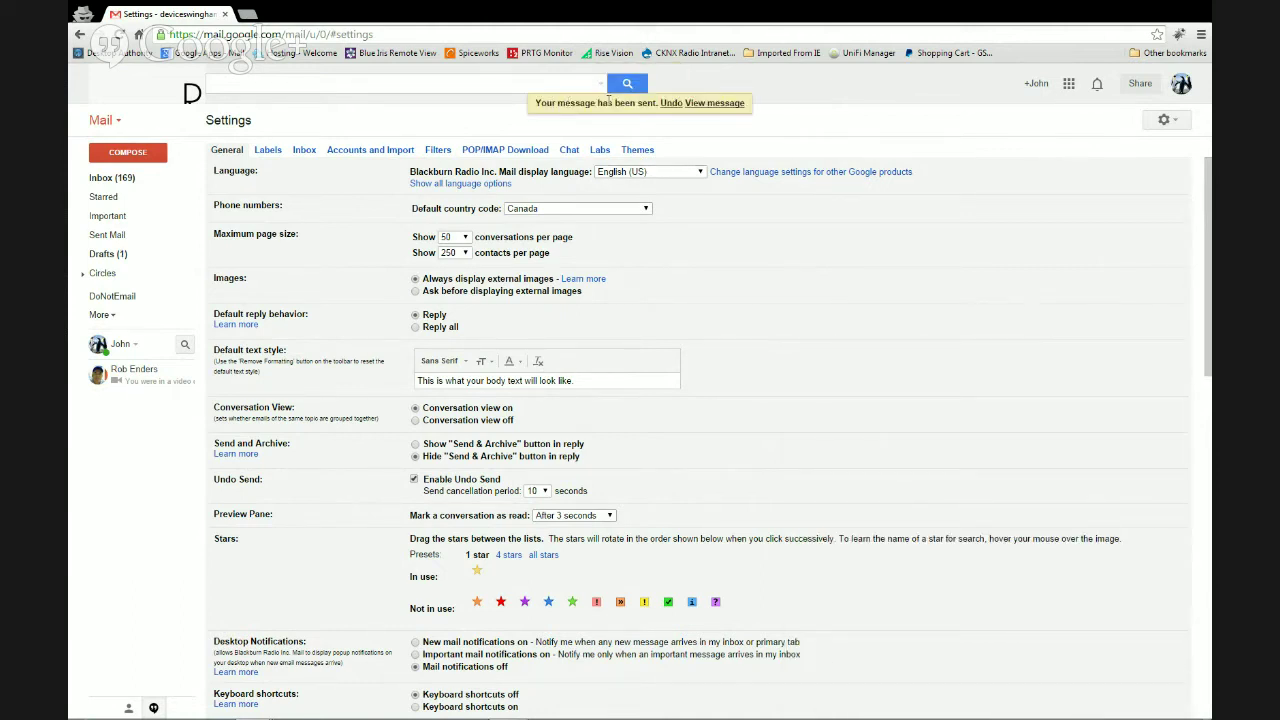
# Undo the sent test, save it as a draft, discard it from Drafts and return to the inbox.
pyautogui.click(670, 104)
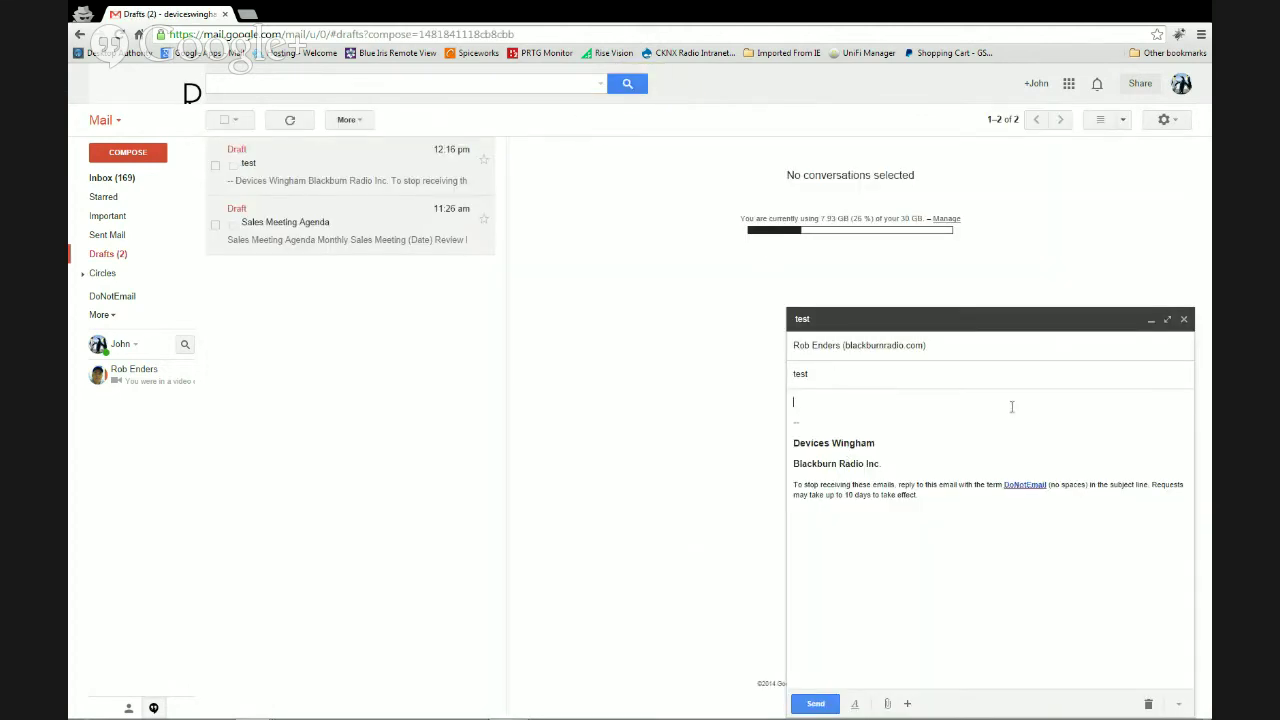
pyautogui.click(1184, 320)
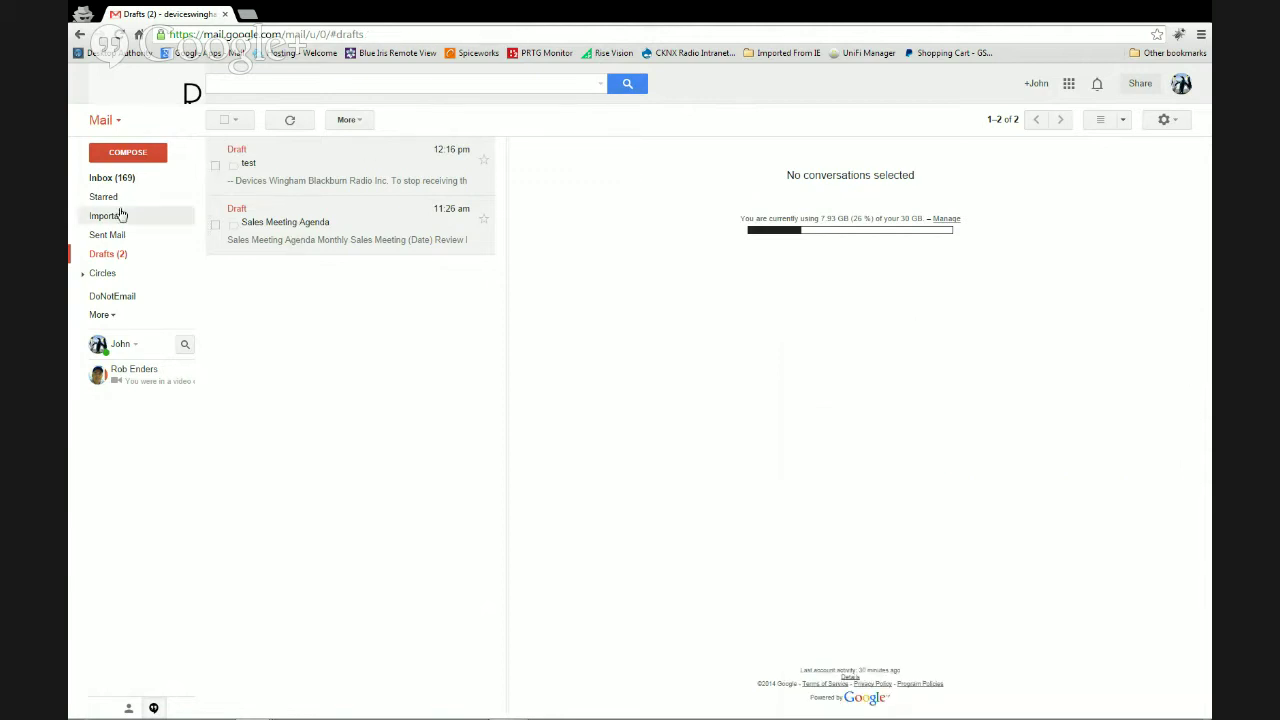
pyautogui.click(267, 169)
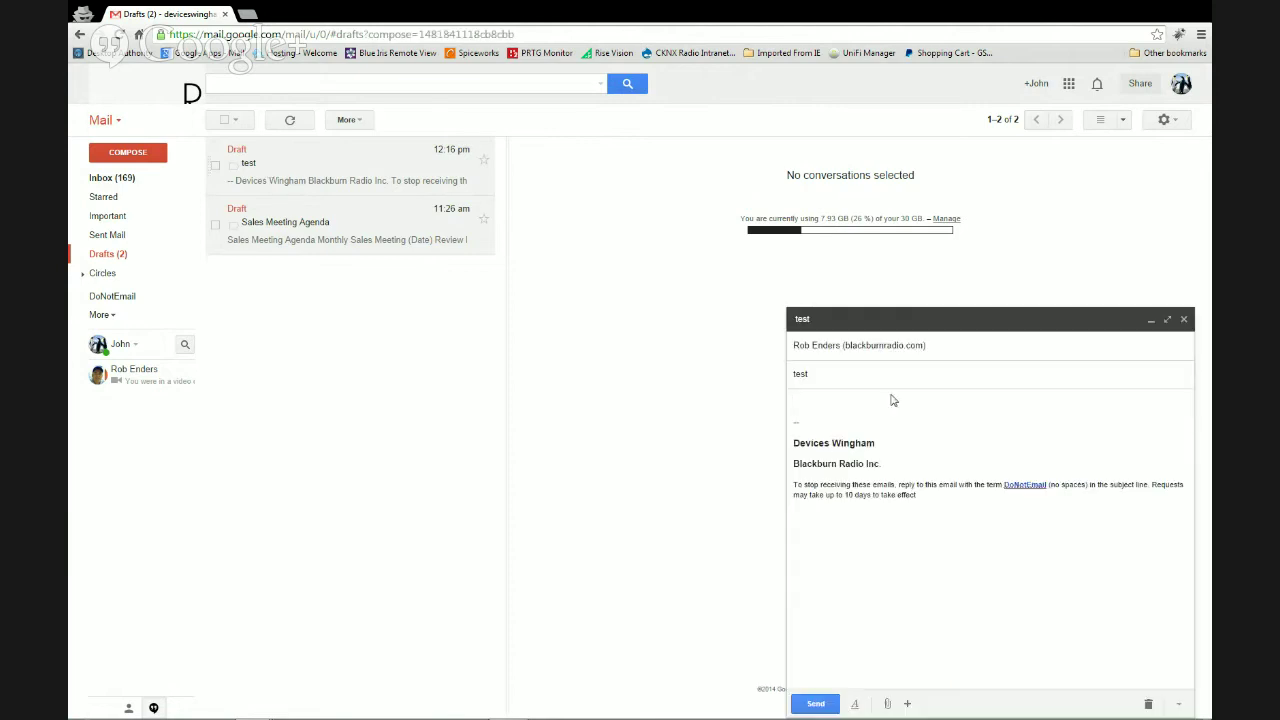
pyautogui.click(1149, 705)
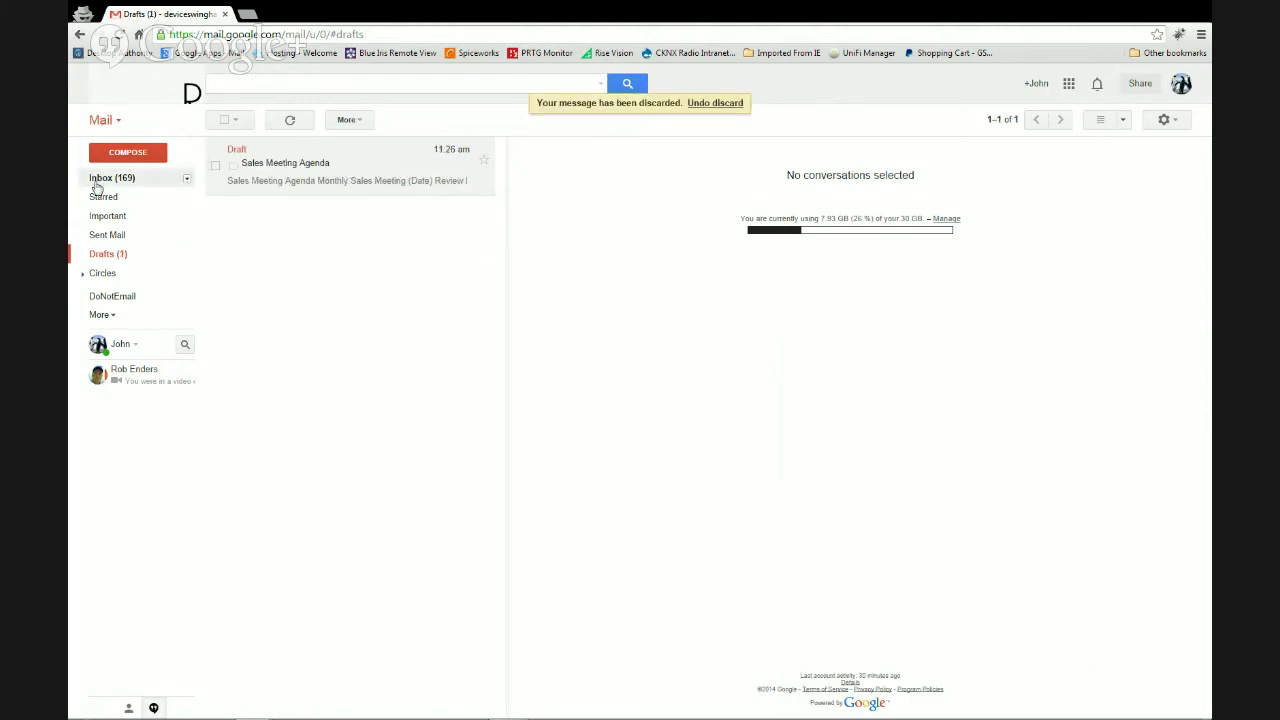
pyautogui.click(97, 181)
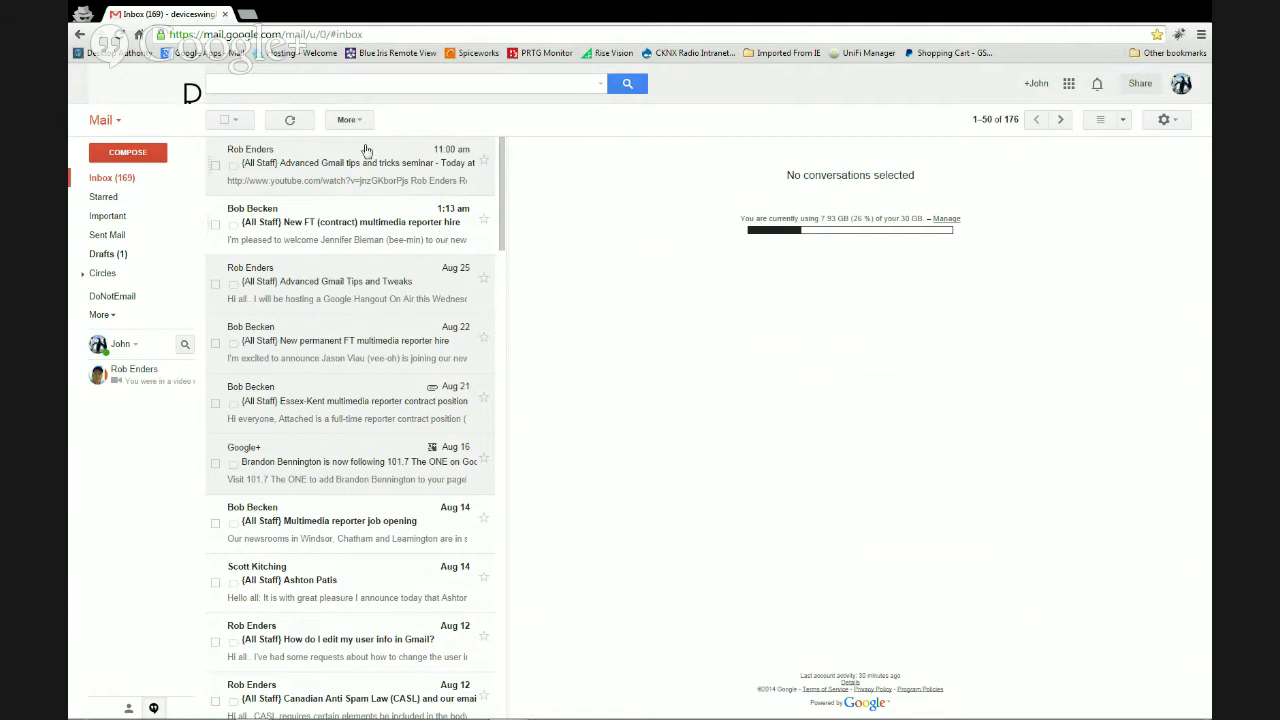
# Open General settings from the gear icon, showing Sans Serif as the default text style.
pyautogui.click(1163, 120)
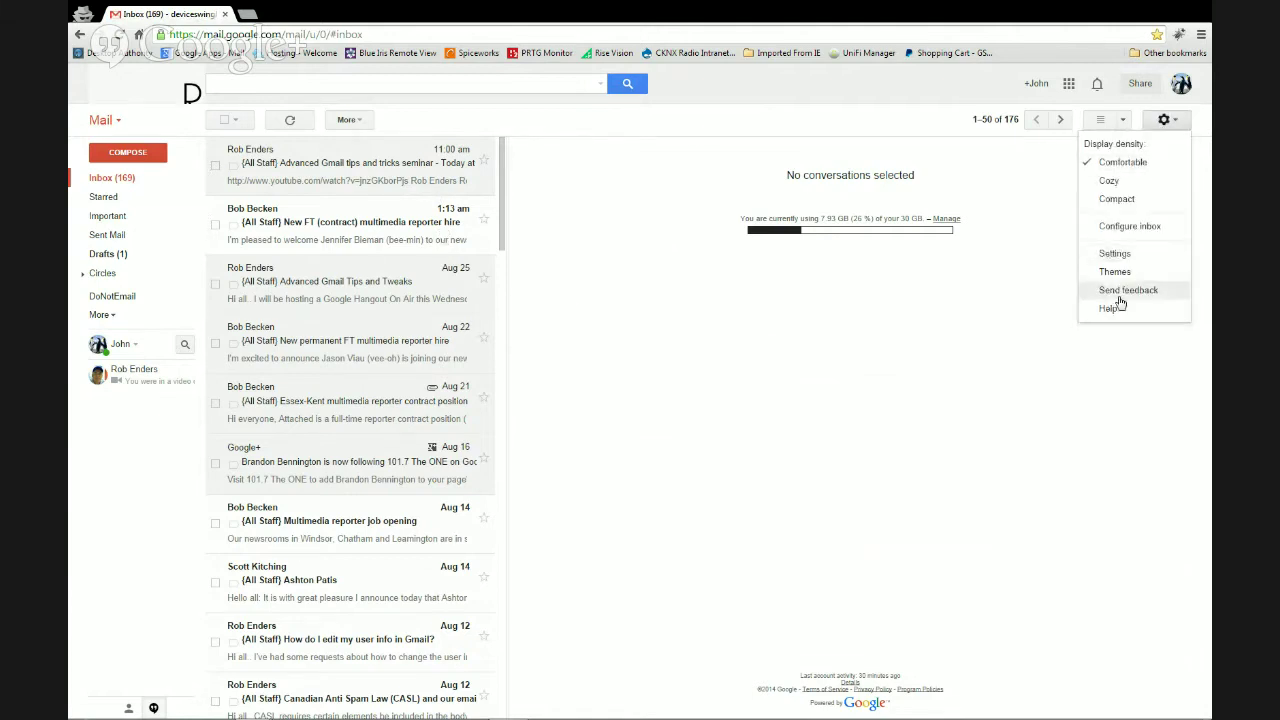
pyautogui.click(1115, 255)
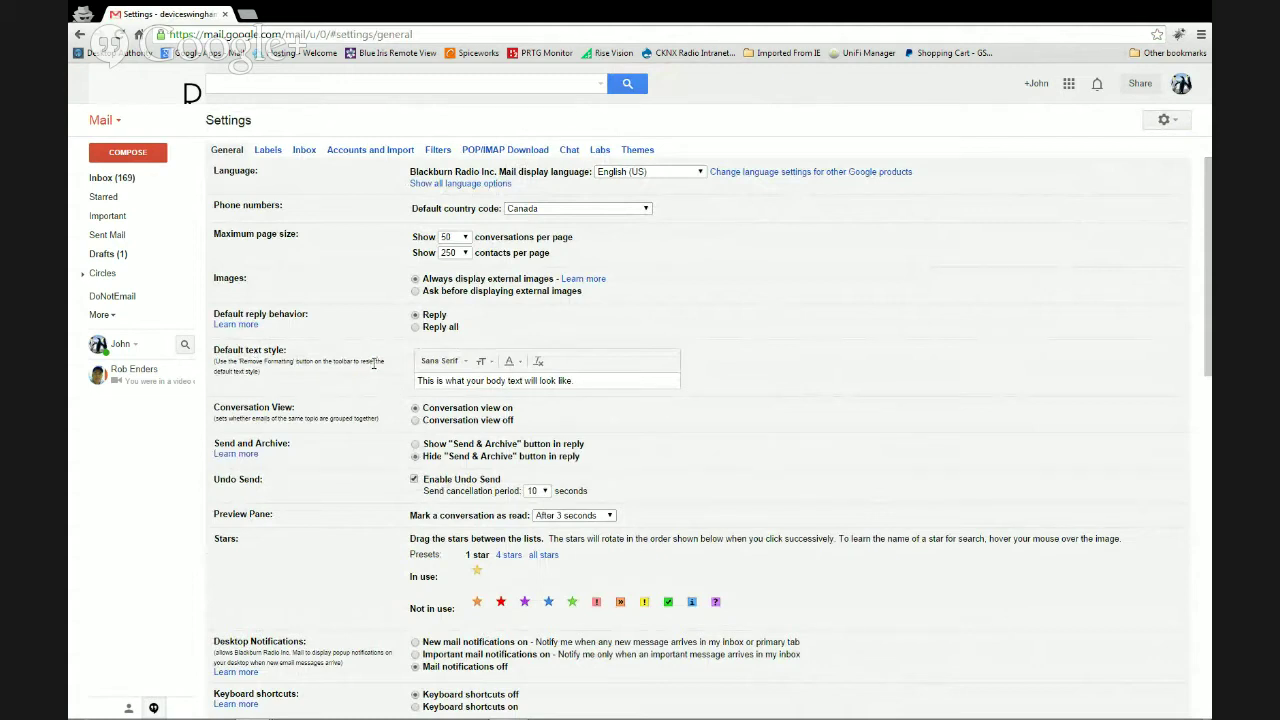
# Set Comic Sans MS at Large size as the default text style, then switch to the Labs tab.
pyautogui.click(440, 361)
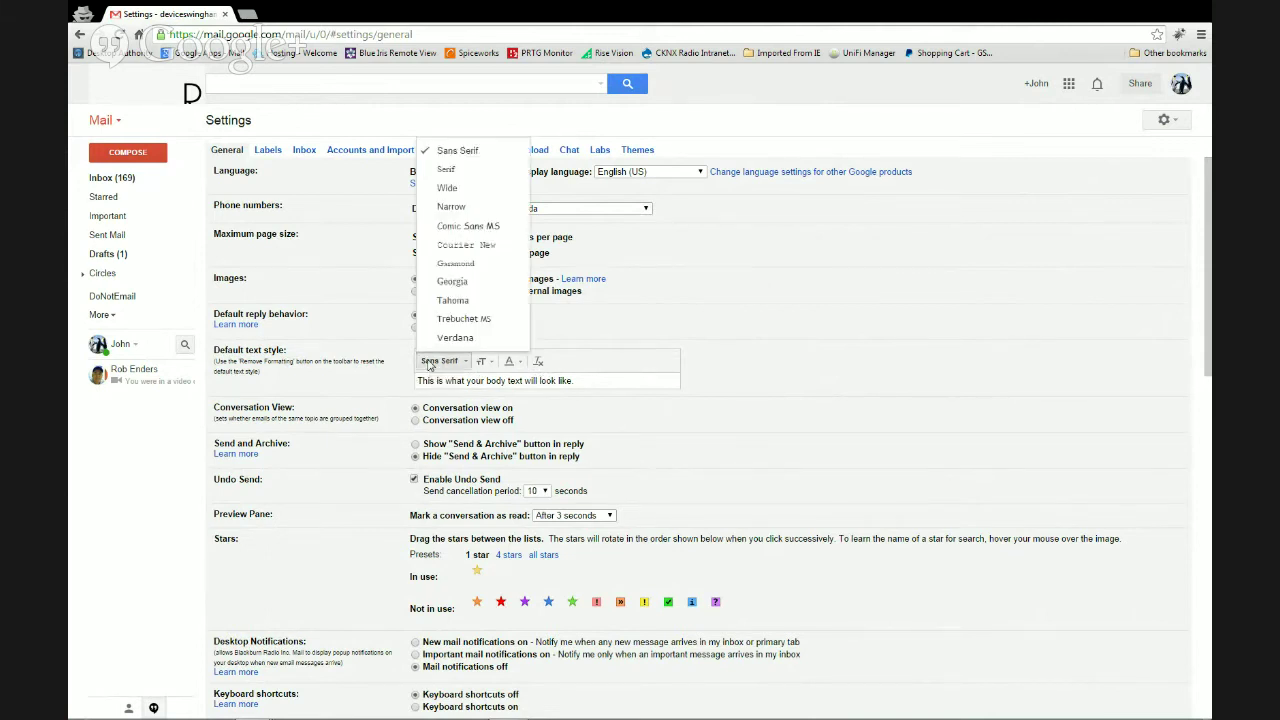
pyautogui.click(445, 229)
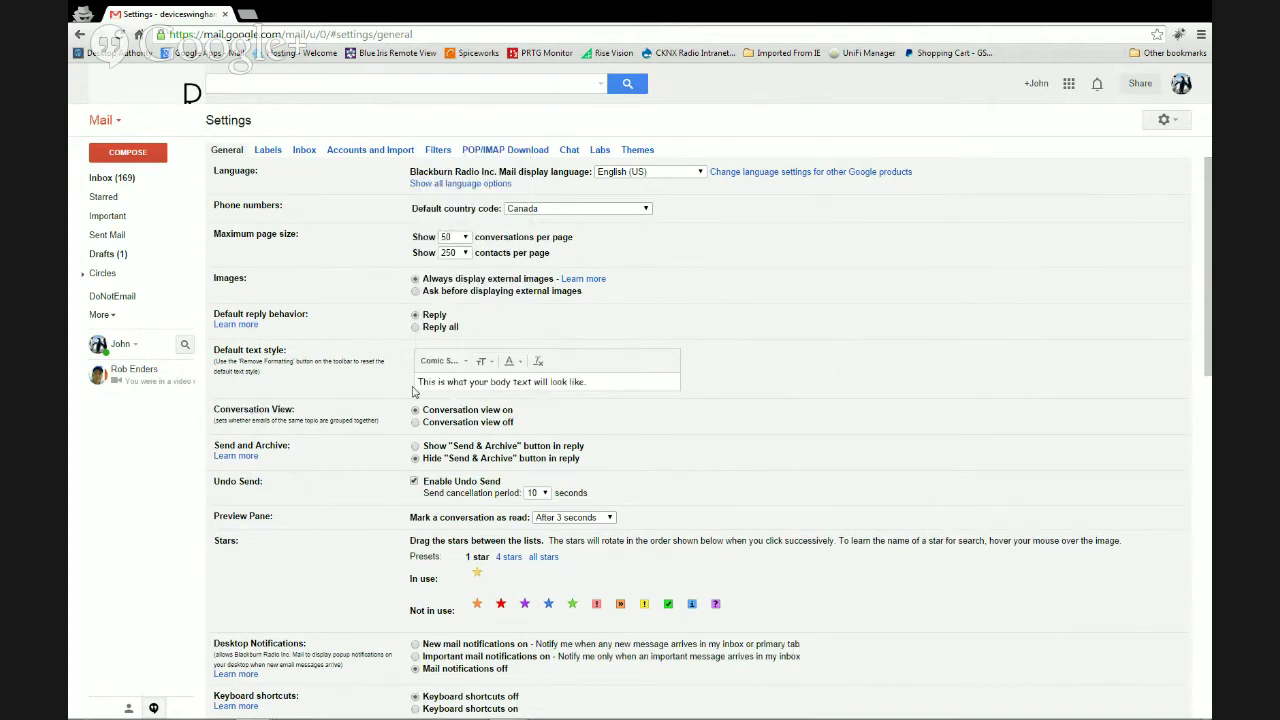
pyautogui.click(488, 364)
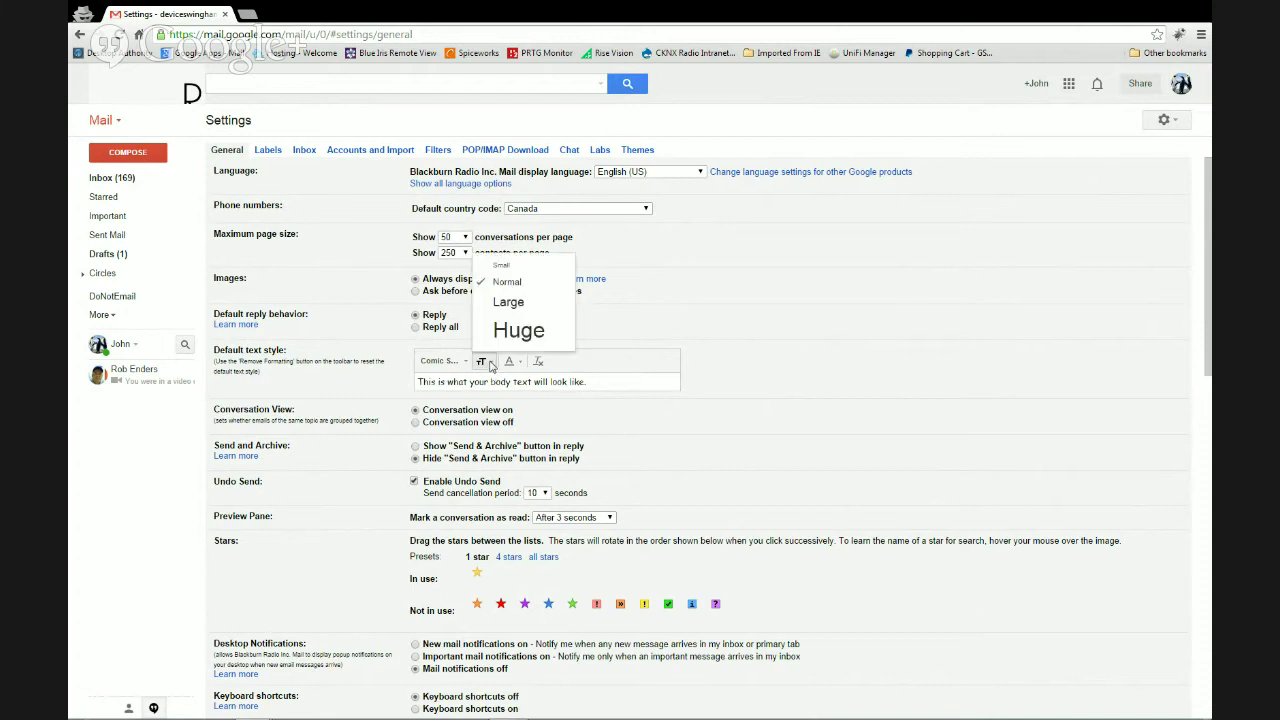
pyautogui.click(505, 303)
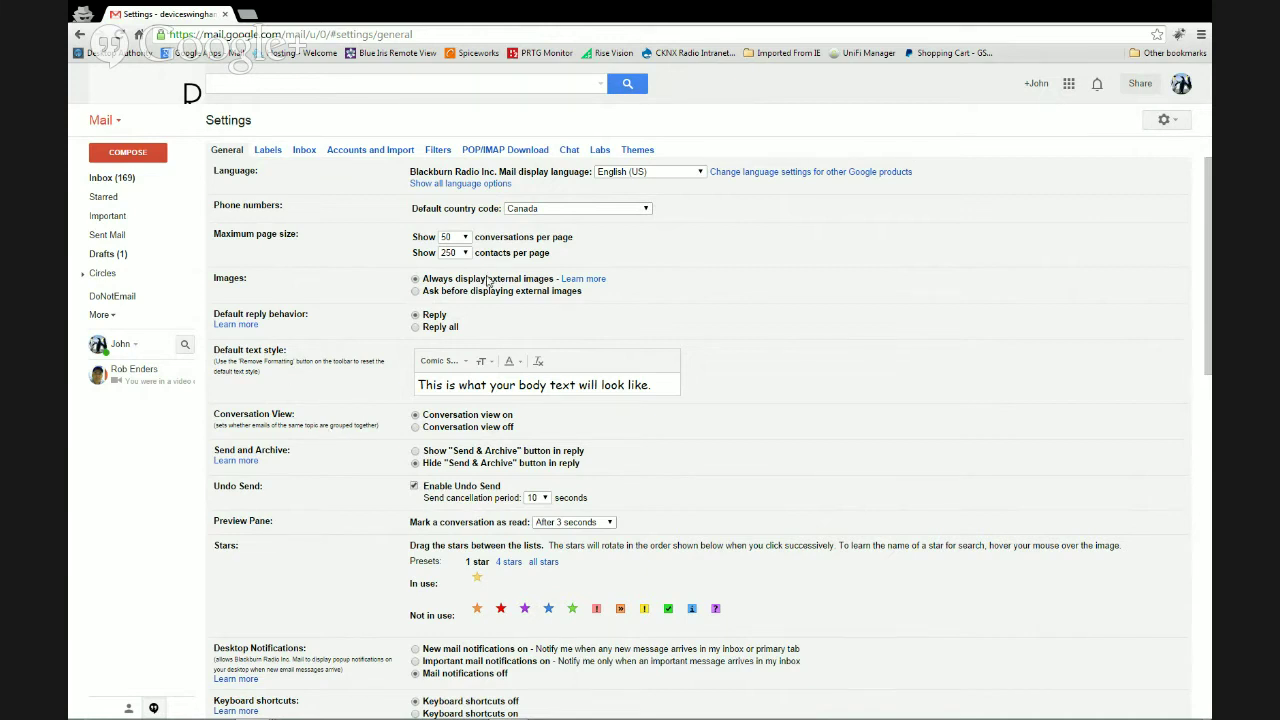
pyautogui.click(600, 150)
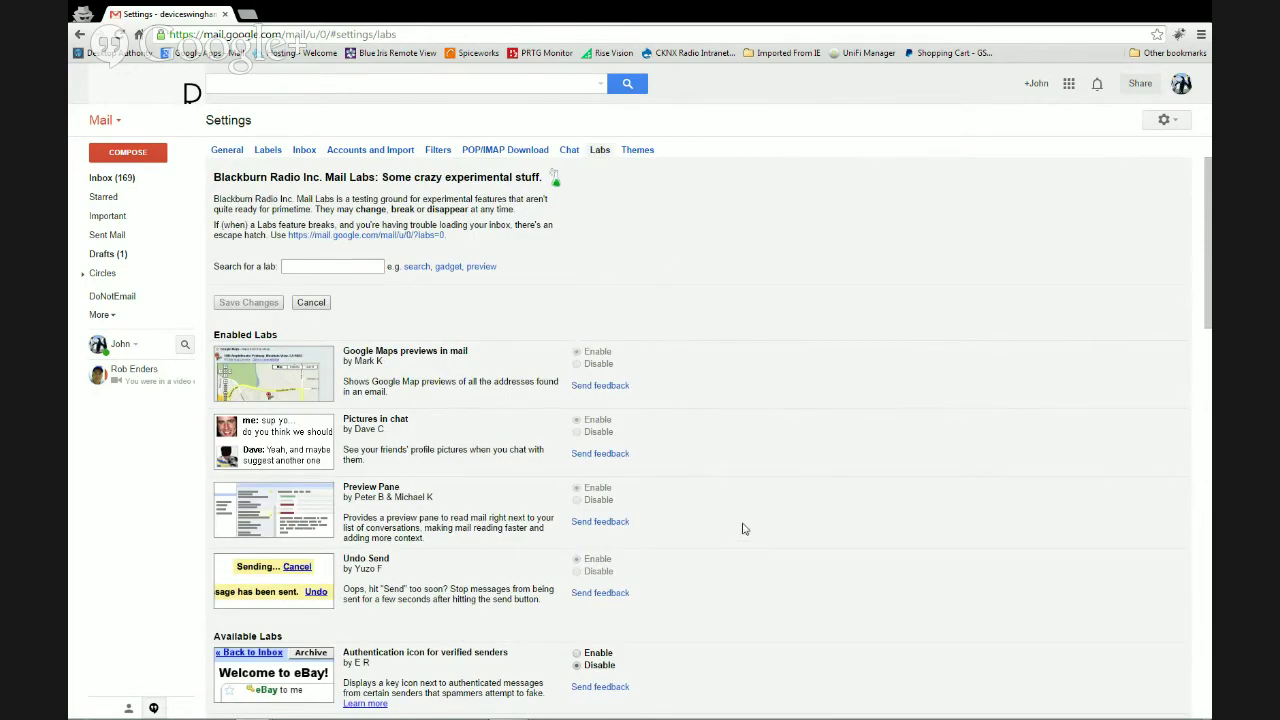
# Enable the Canned Responses lab and save the Labs settings.
pyautogui.scroll(-3, 743, 532)
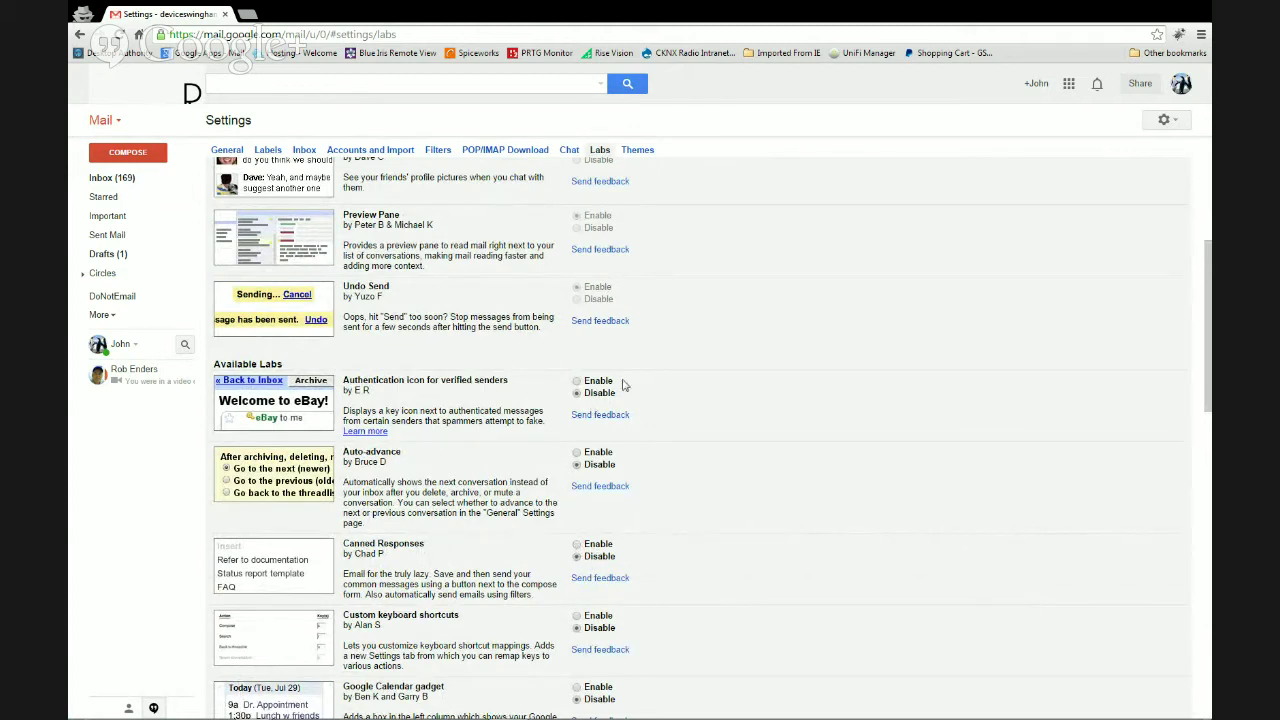
pyautogui.click(577, 545)
pyautogui.scroll(-10, 691, 554)
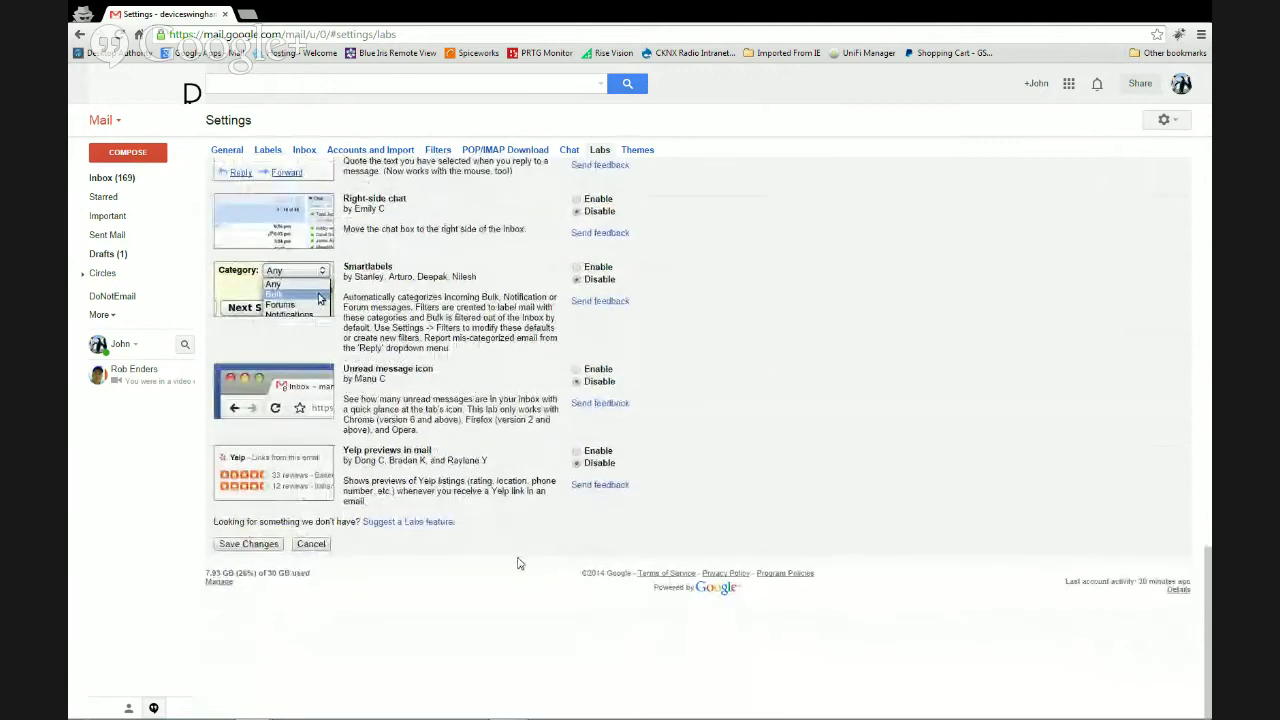
pyautogui.click(250, 546)
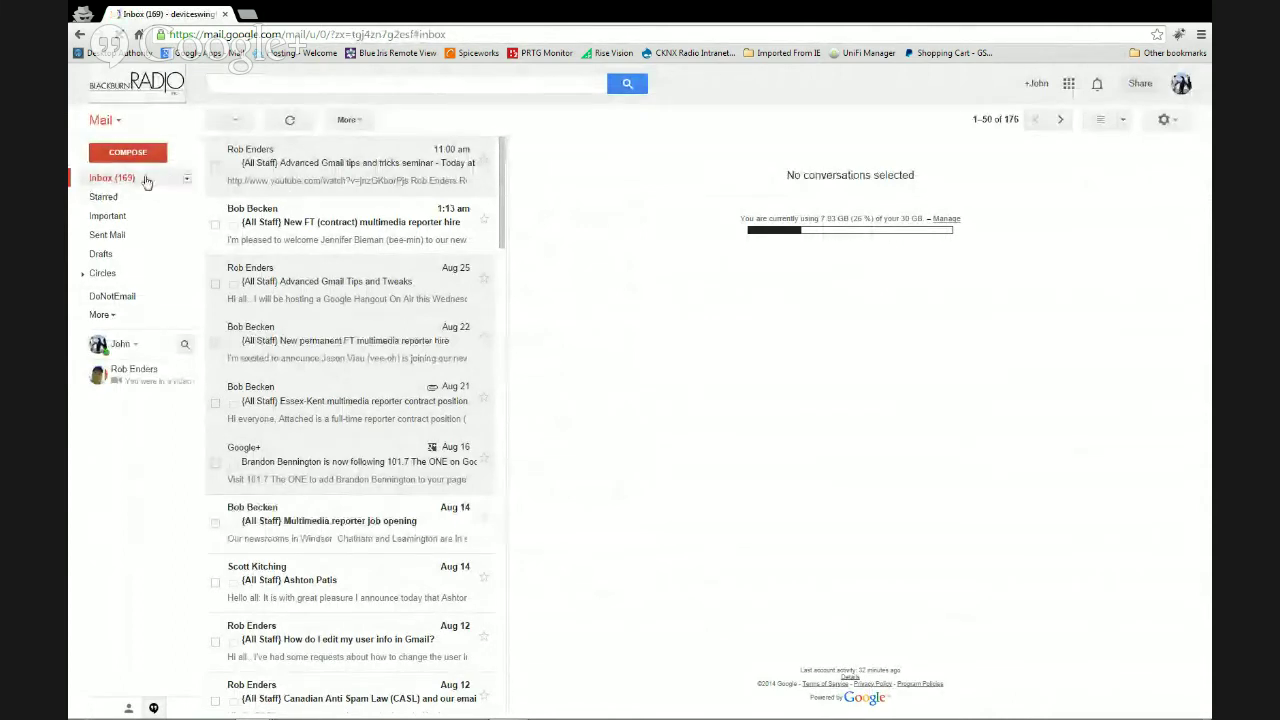
# Compose a message with subject 'Thanks for your message' and body 'We will respond shortly'.
pyautogui.click(127, 152)
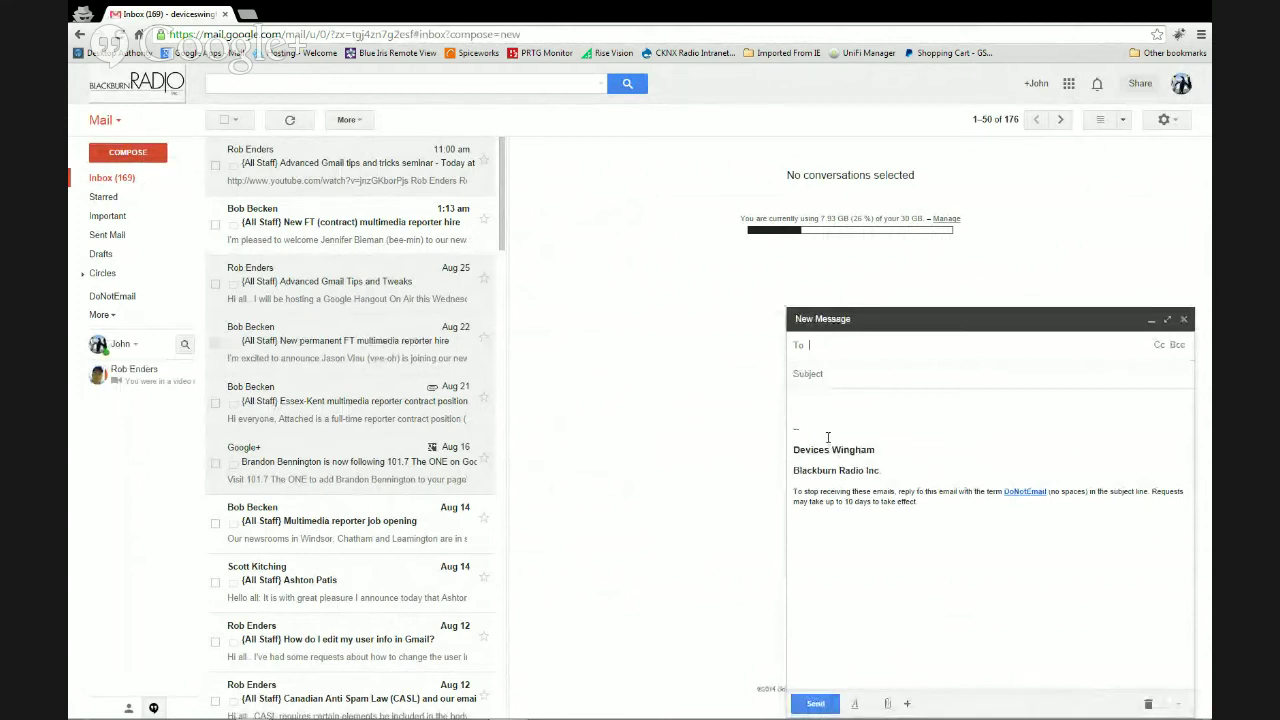
pyautogui.click(820, 374)
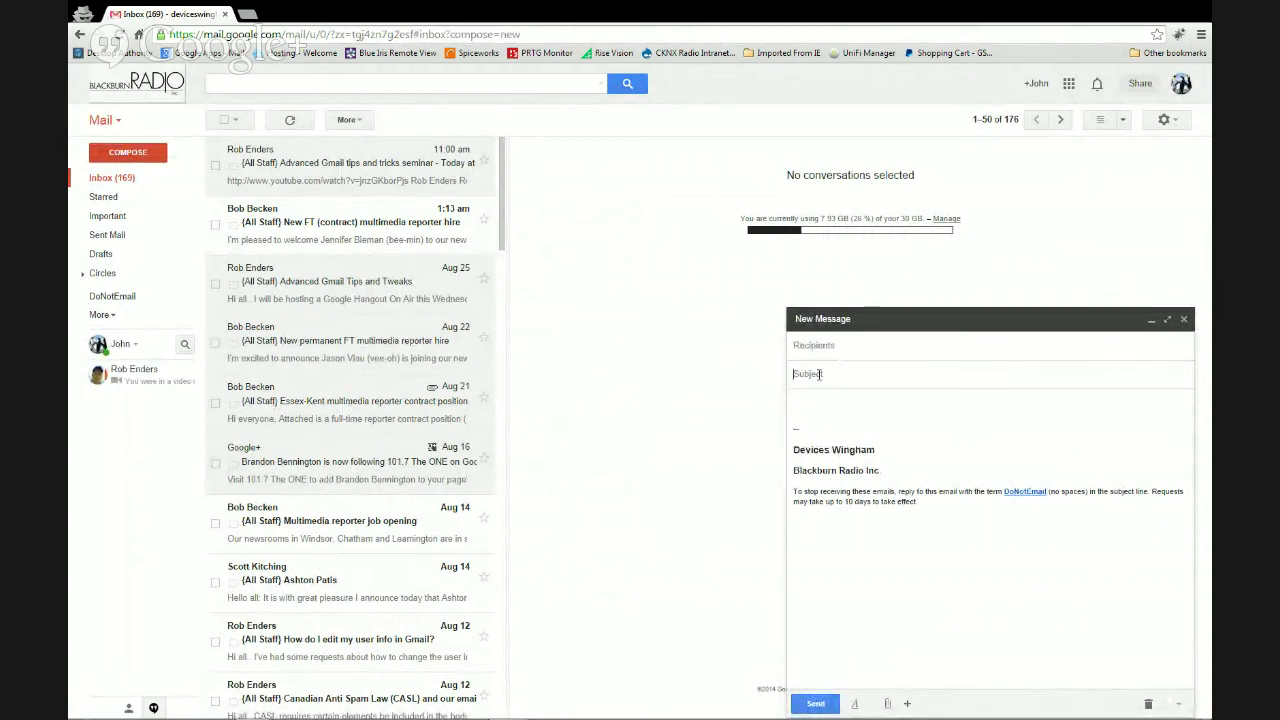
pyautogui.write('Thanks for your message')
pyautogui.press('Tab')
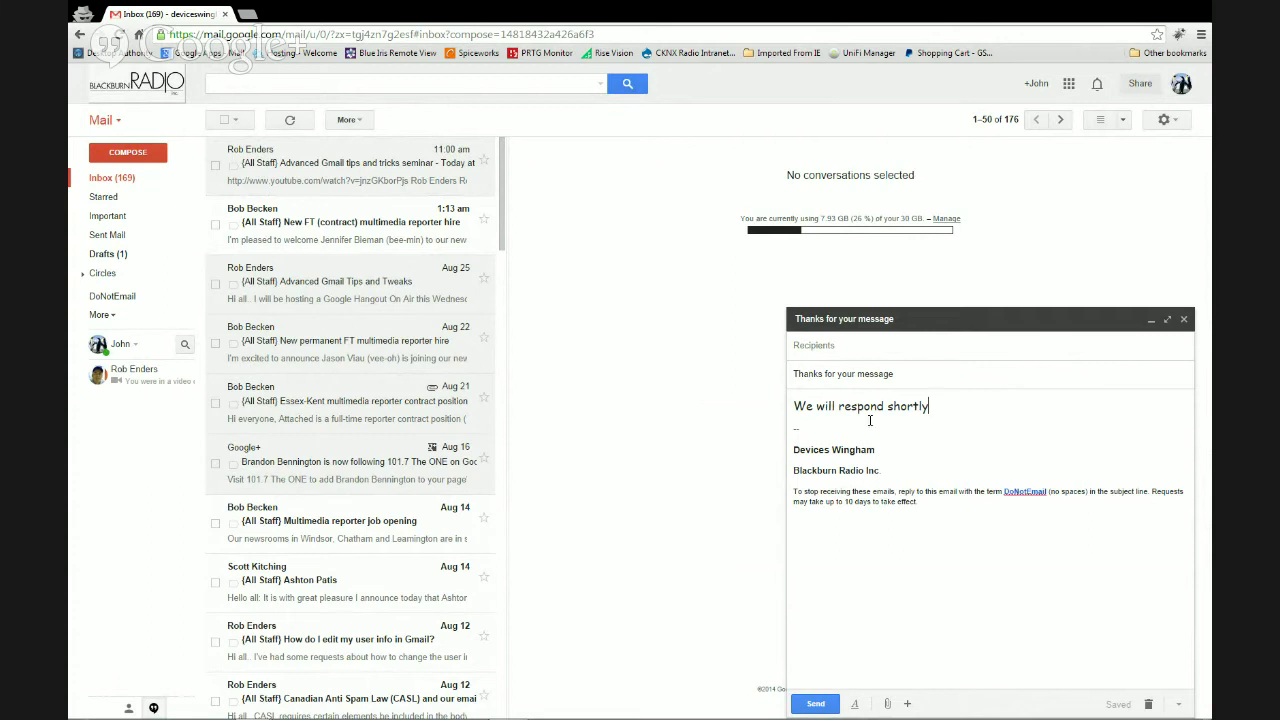
# Save the message as a new canned response and discard the draft.
pyautogui.click(1181, 706)
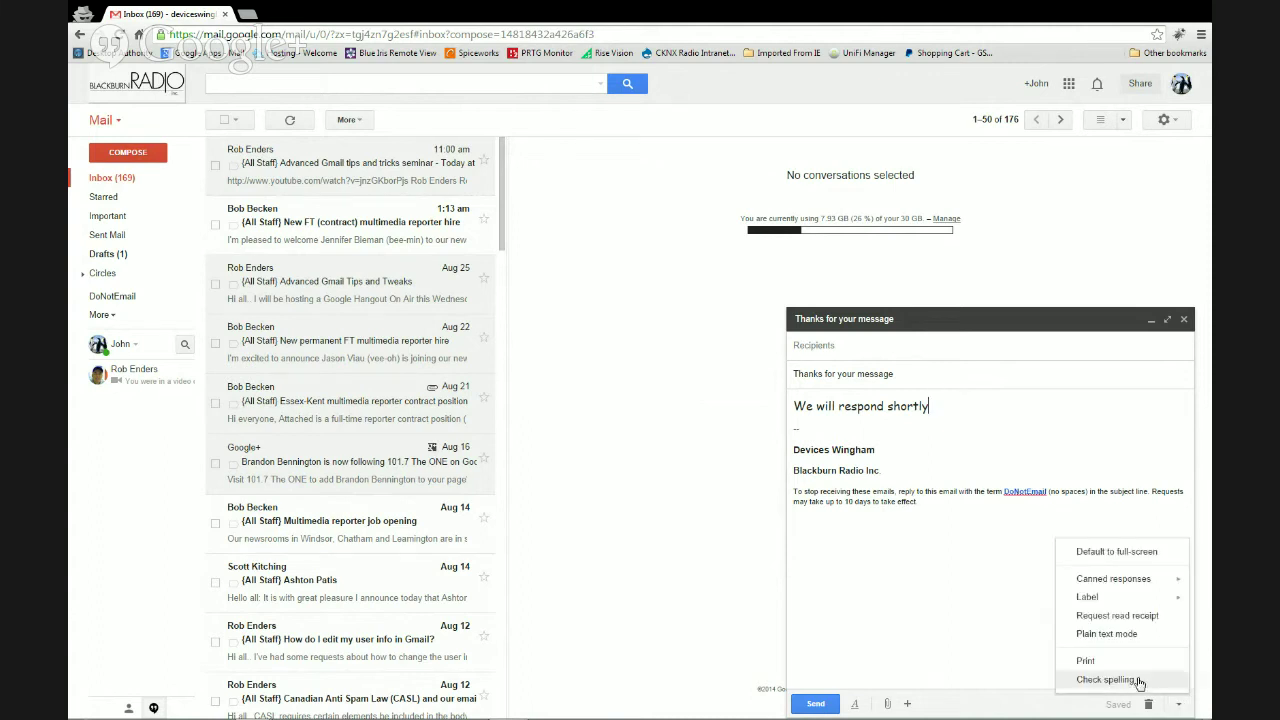
pyautogui.moveTo(1113, 584)
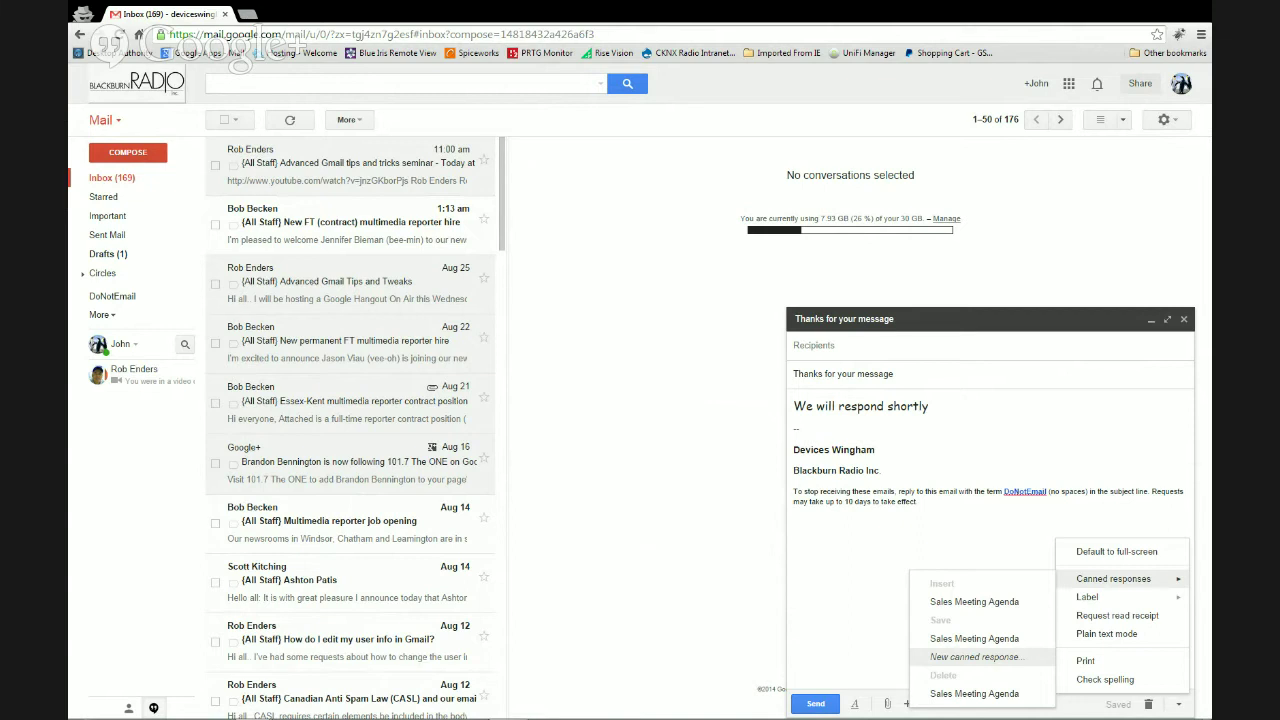
pyautogui.click(974, 656)
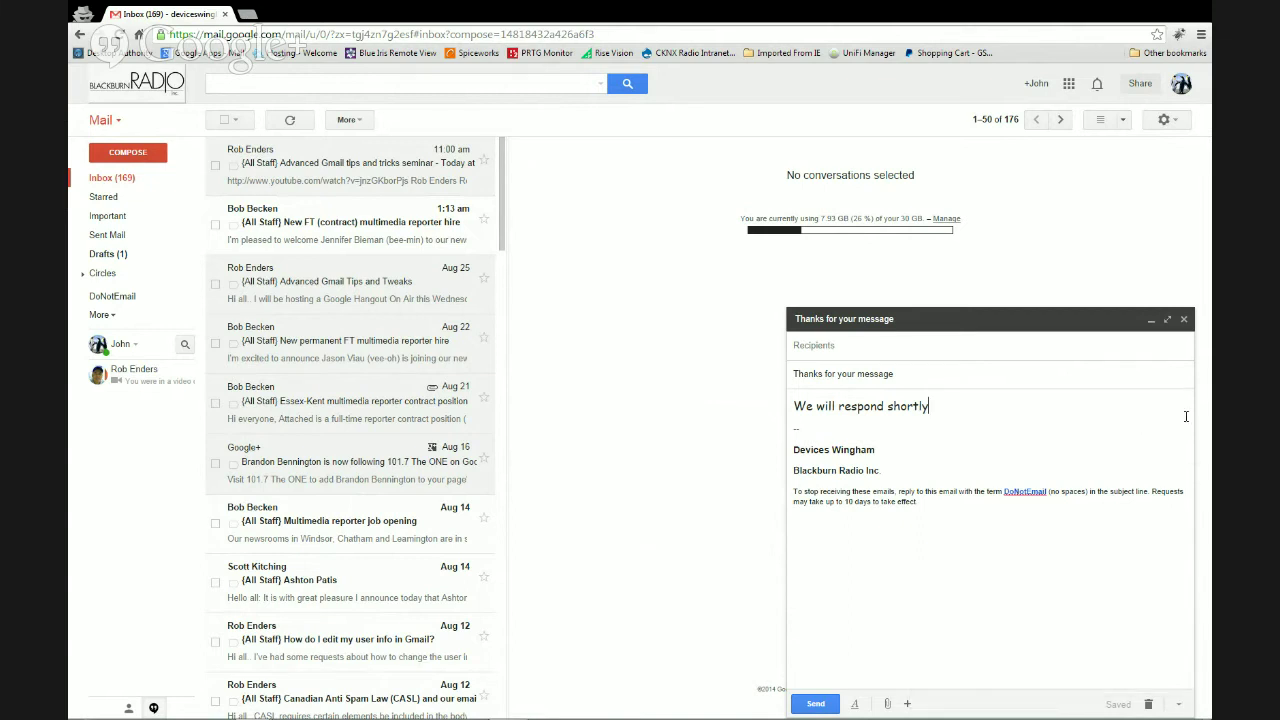
pyautogui.click(1148, 704)
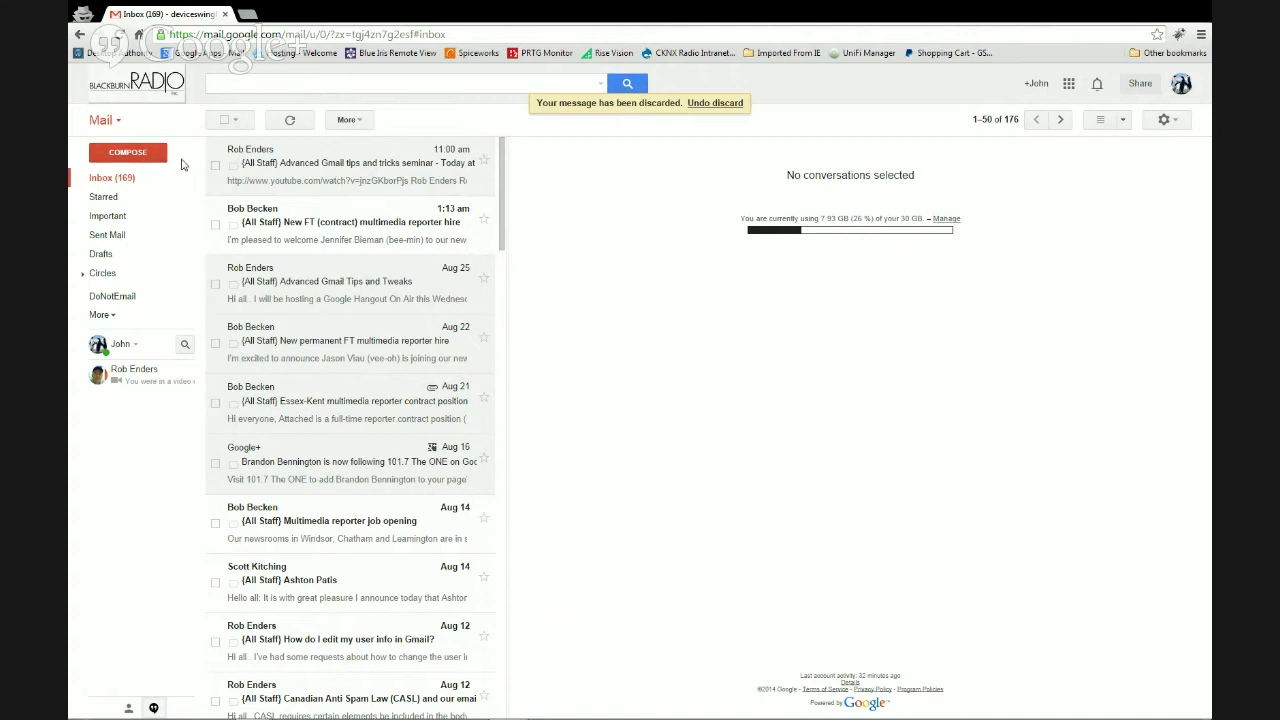
# In a new message, delete the thank-you canned response and confirm the deletion.
pyautogui.click(128, 154)
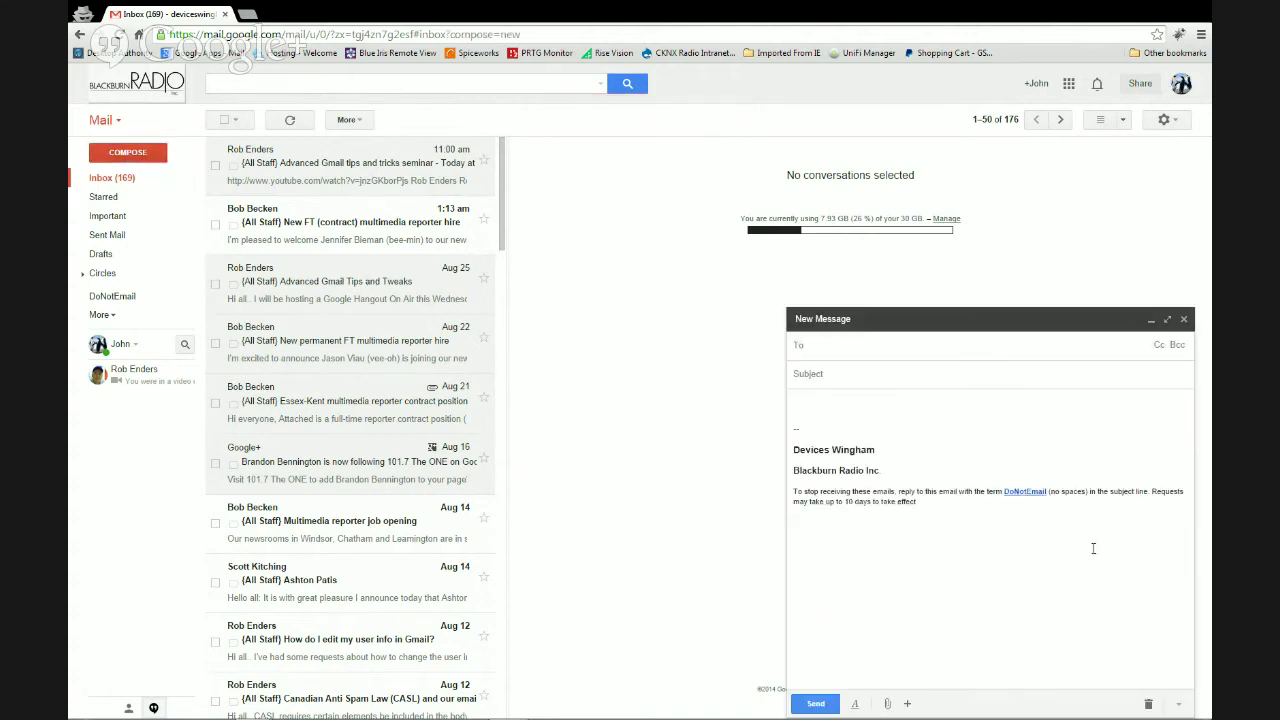
pyautogui.click(1178, 704)
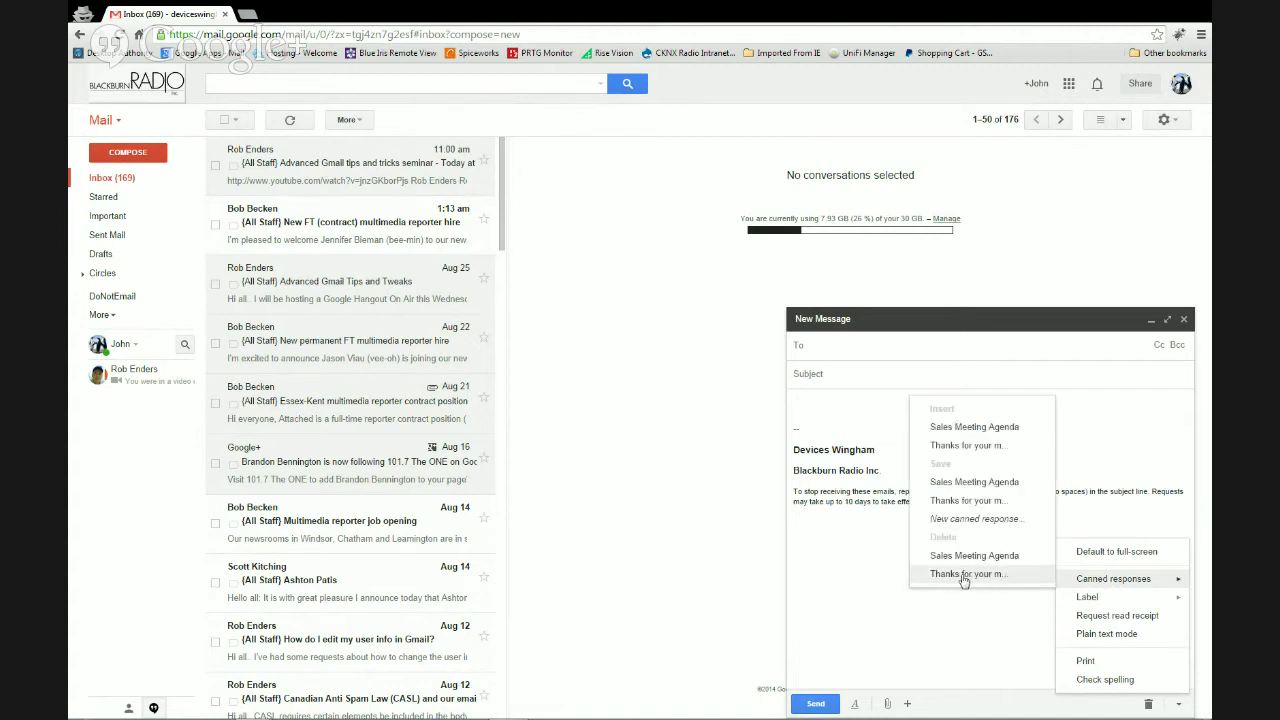
pyautogui.click(988, 579)
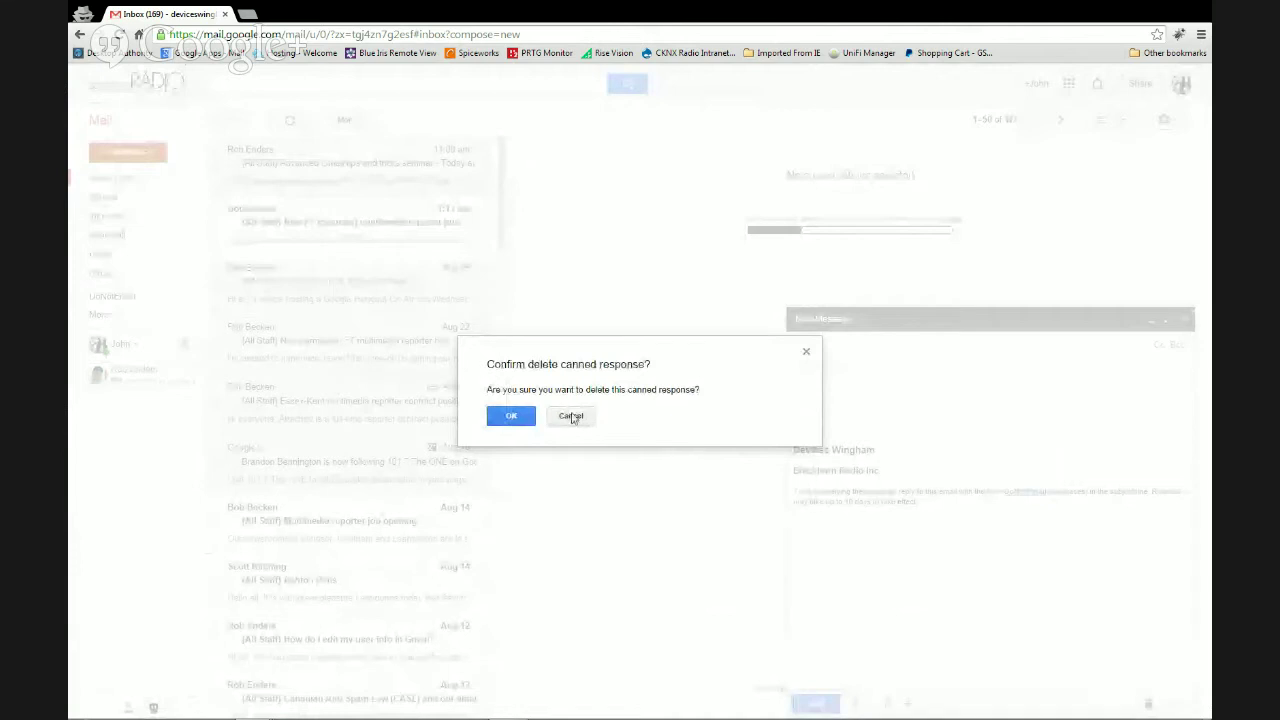
pyautogui.click(511, 416)
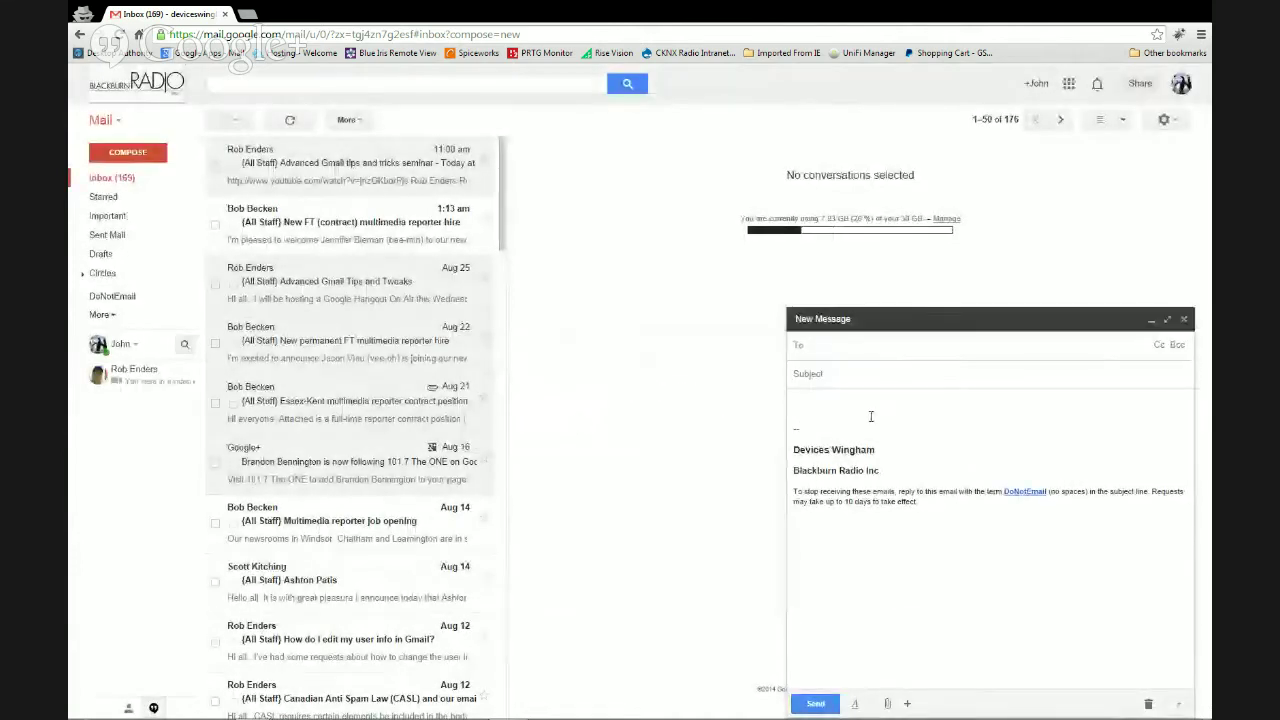
# Insert the Sales Meeting Agenda canned response, review it, and discard the draft.
pyautogui.click(1179, 705)
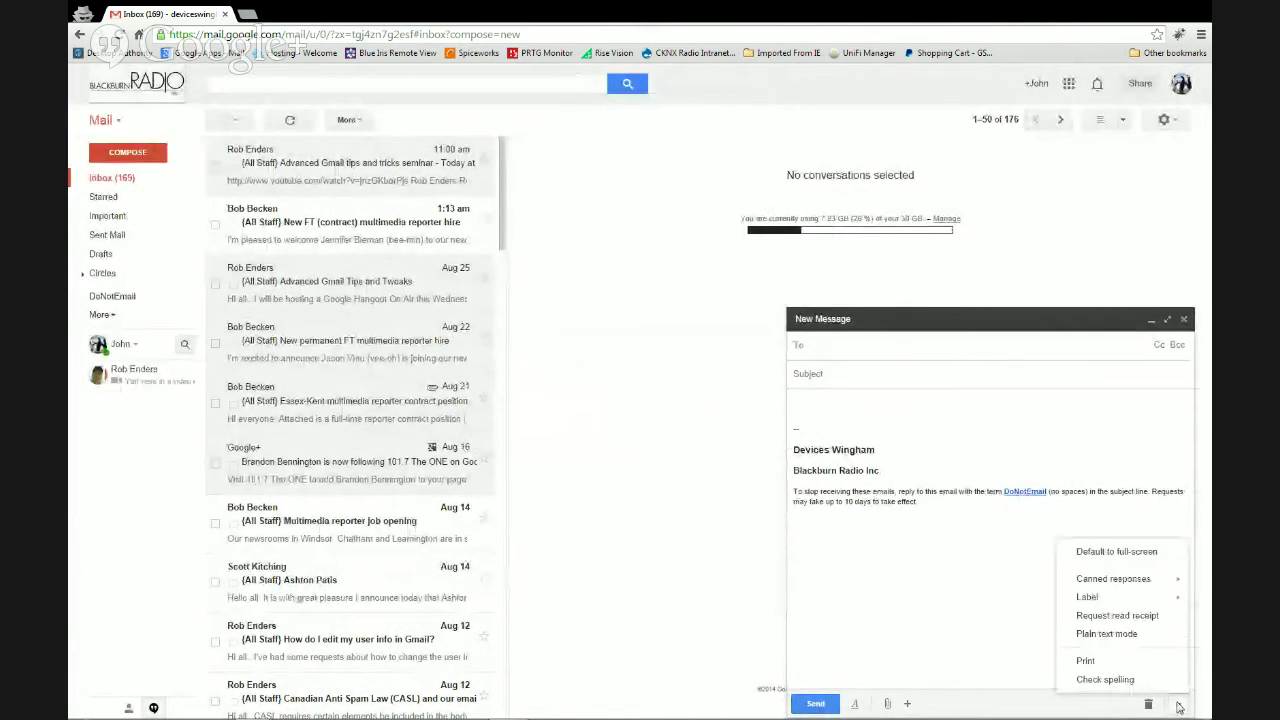
pyautogui.moveTo(1141, 577)
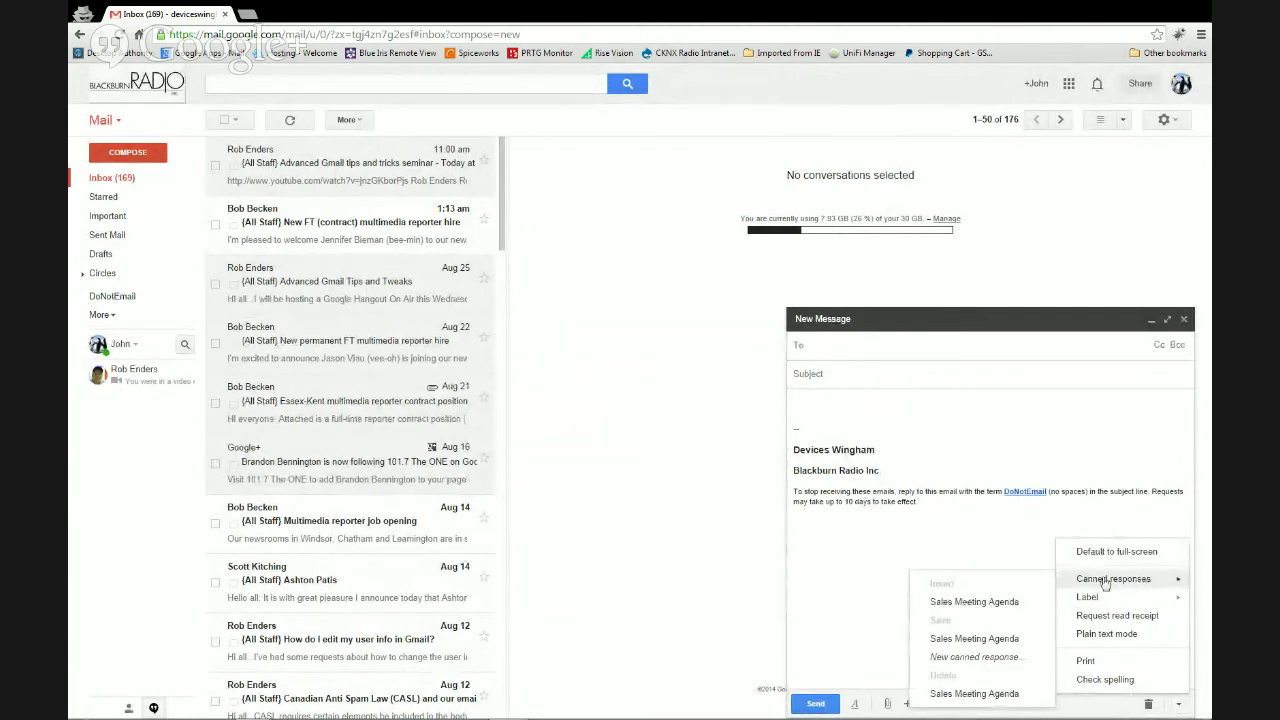
pyautogui.click(975, 602)
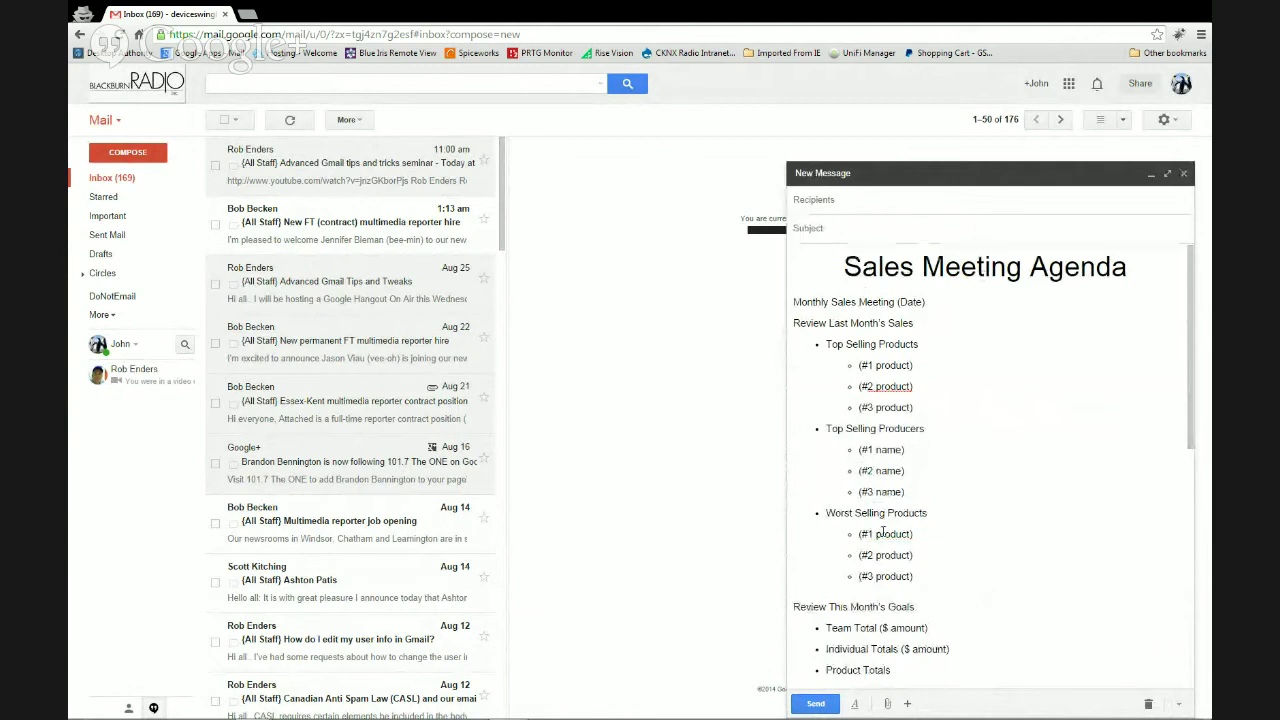
pyautogui.scroll(-5, 870, 610)
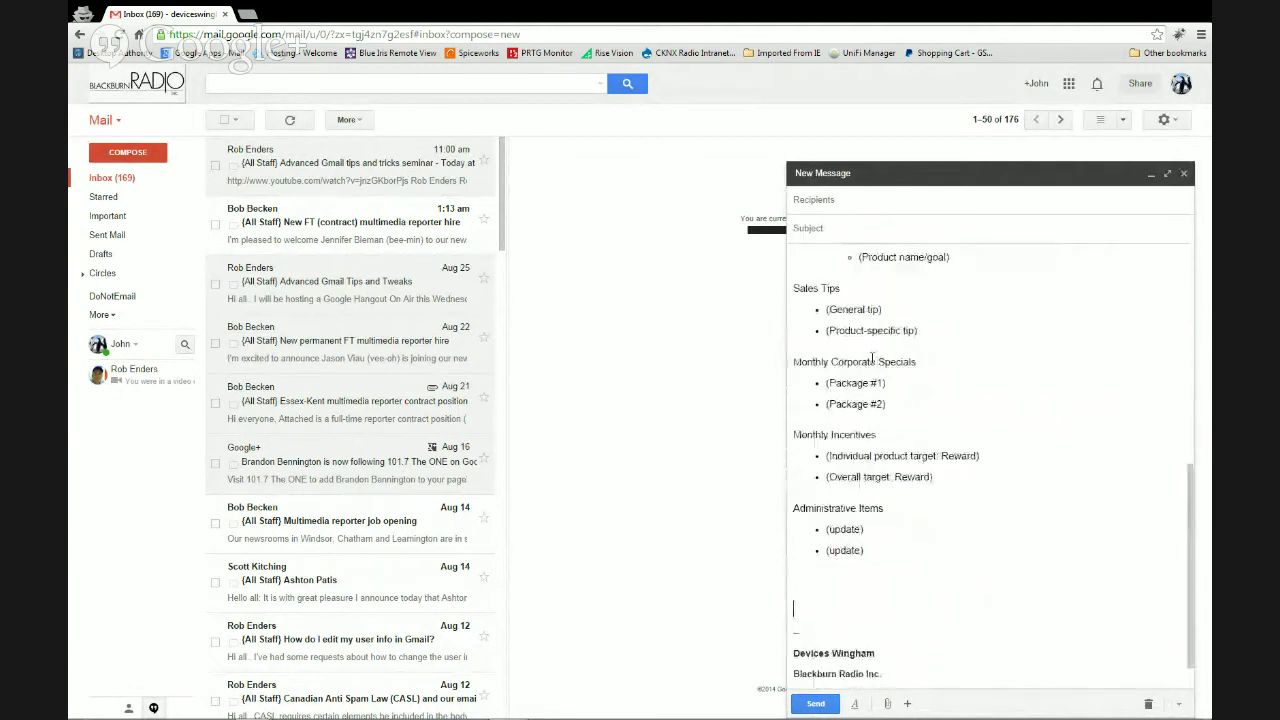
pyautogui.scroll(6, 997, 543)
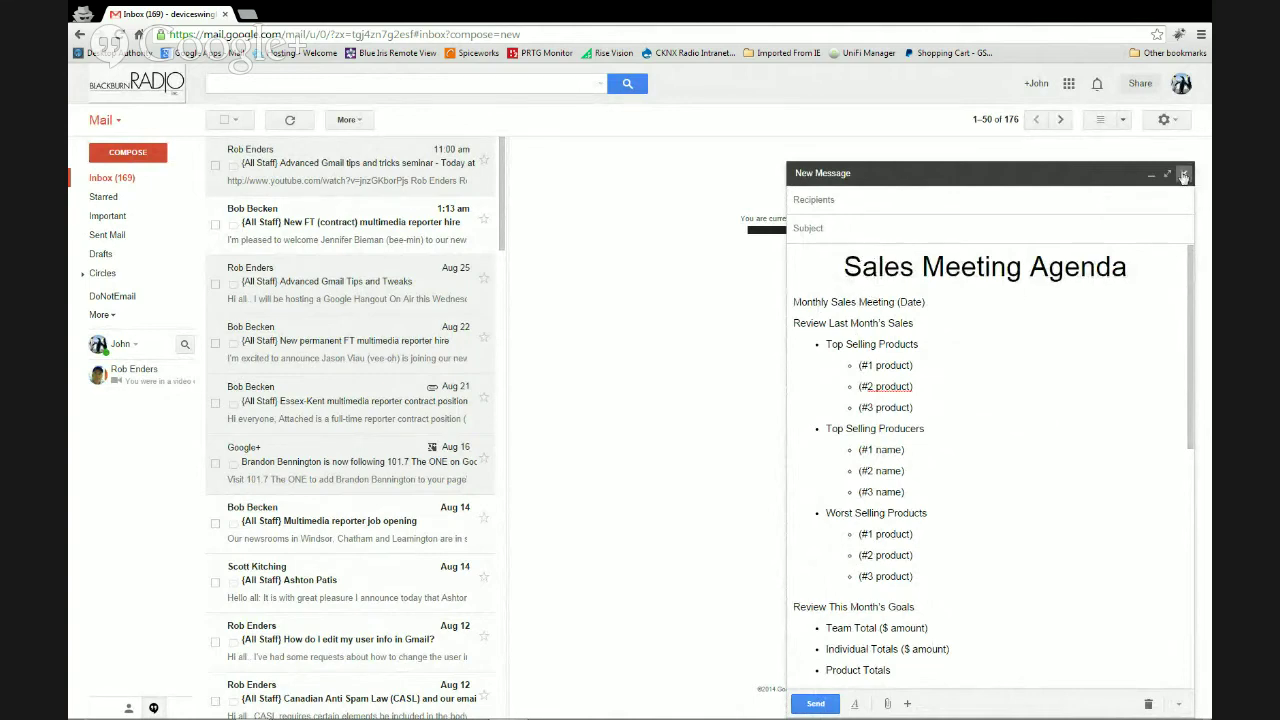
pyautogui.click(1147, 702)
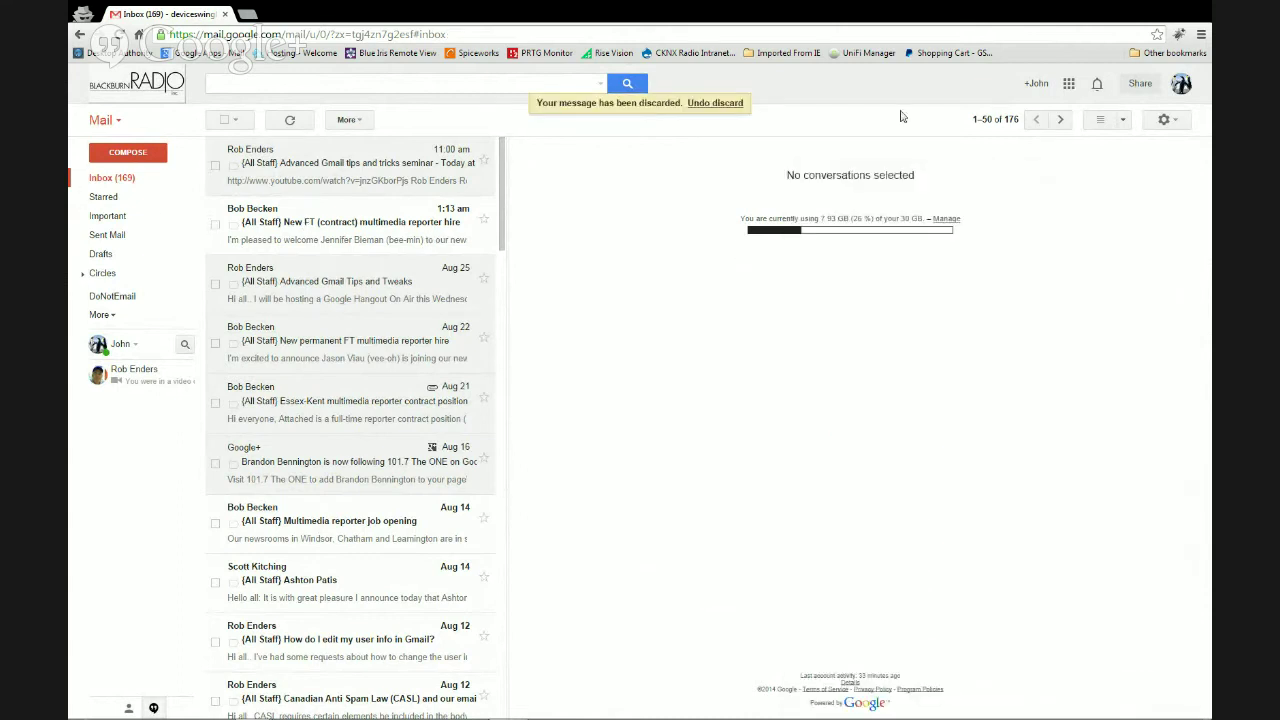
pyautogui.click(1164, 120)
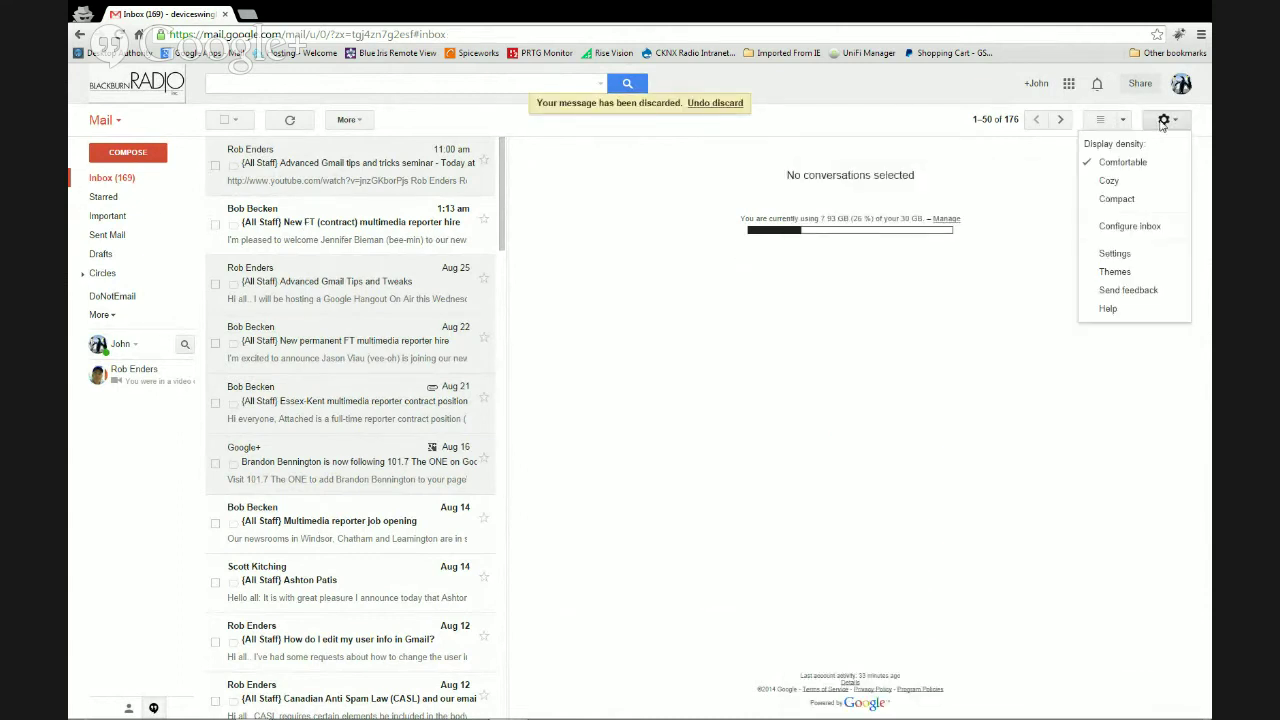
pyautogui.click(1115, 256)
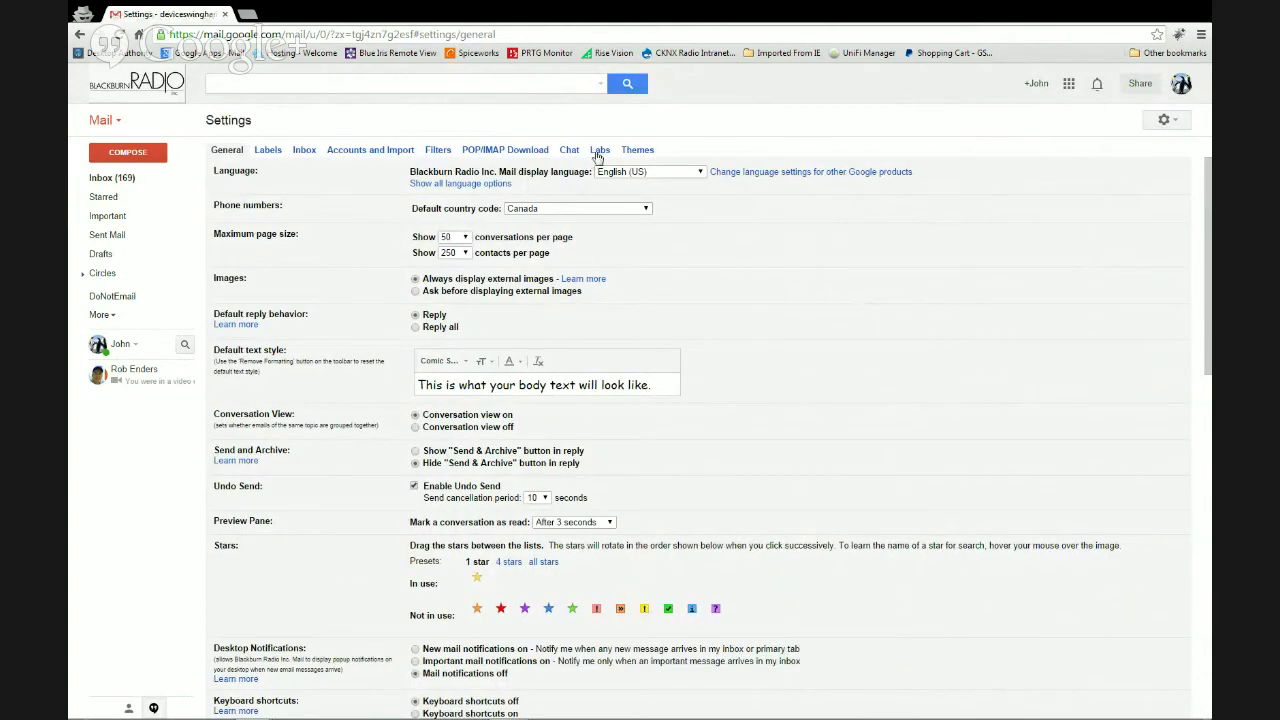
pyautogui.click(599, 150)
pyautogui.scroll(-3, 789, 361)
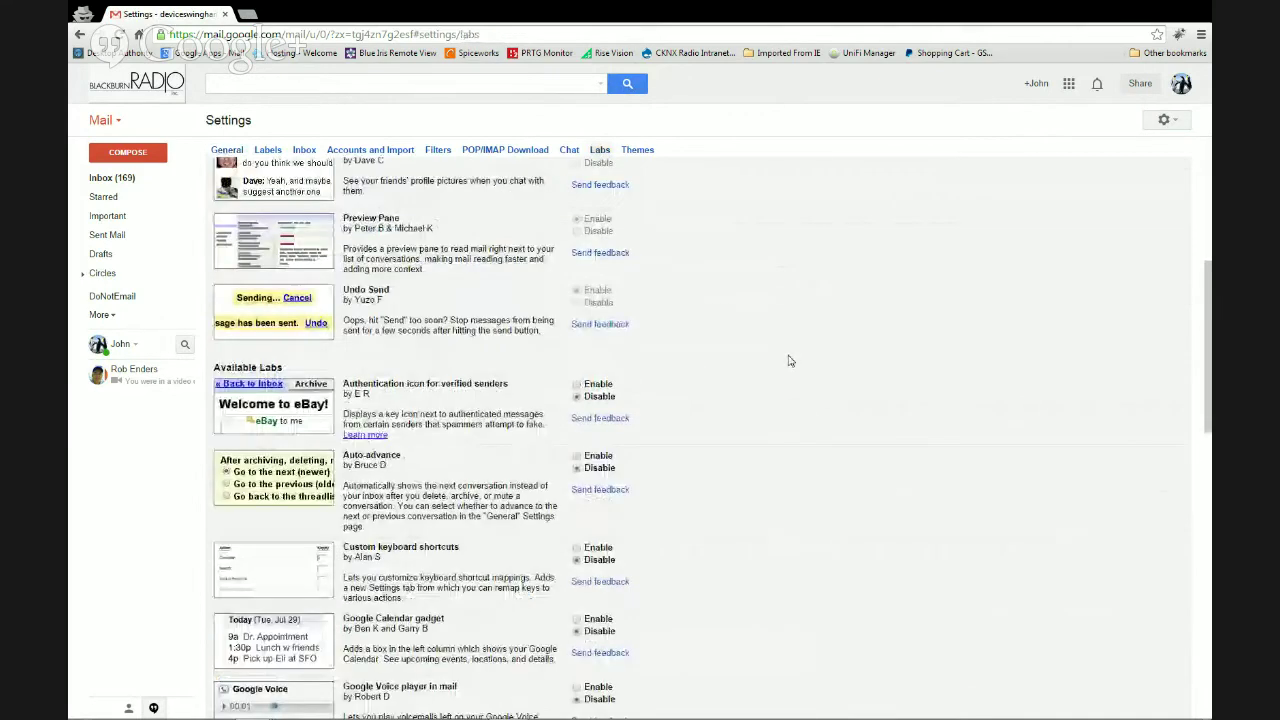
pyautogui.scroll(-4, 789, 361)
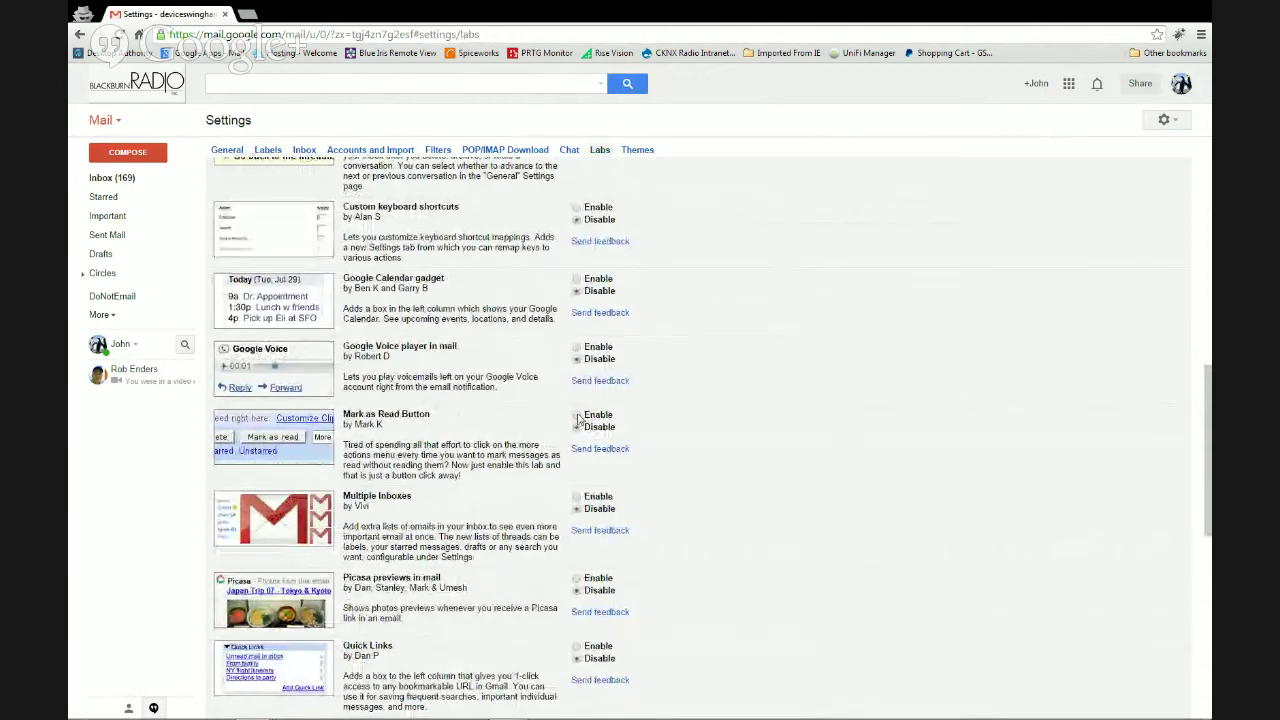
# Open the '{All Staff} Advanced Gmail tips and tricks seminar' email, then go to Gmail Settings.
pyautogui.click(117, 180)
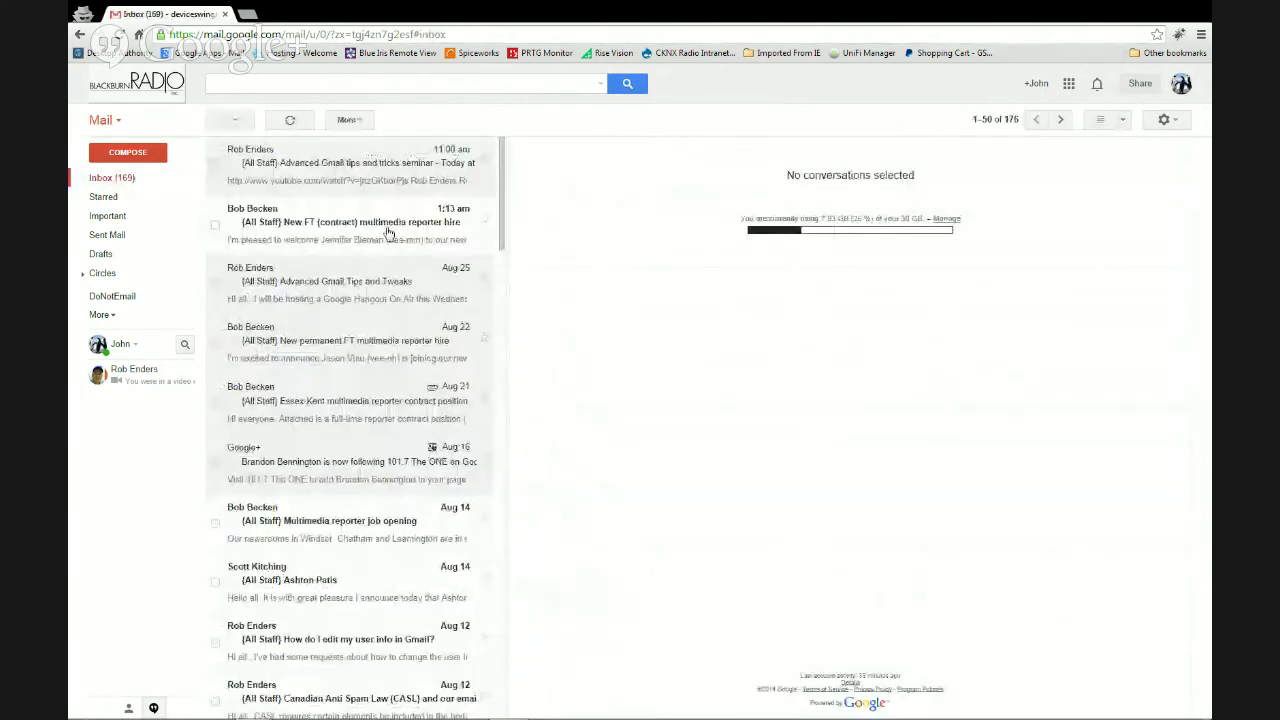
pyautogui.click(316, 165)
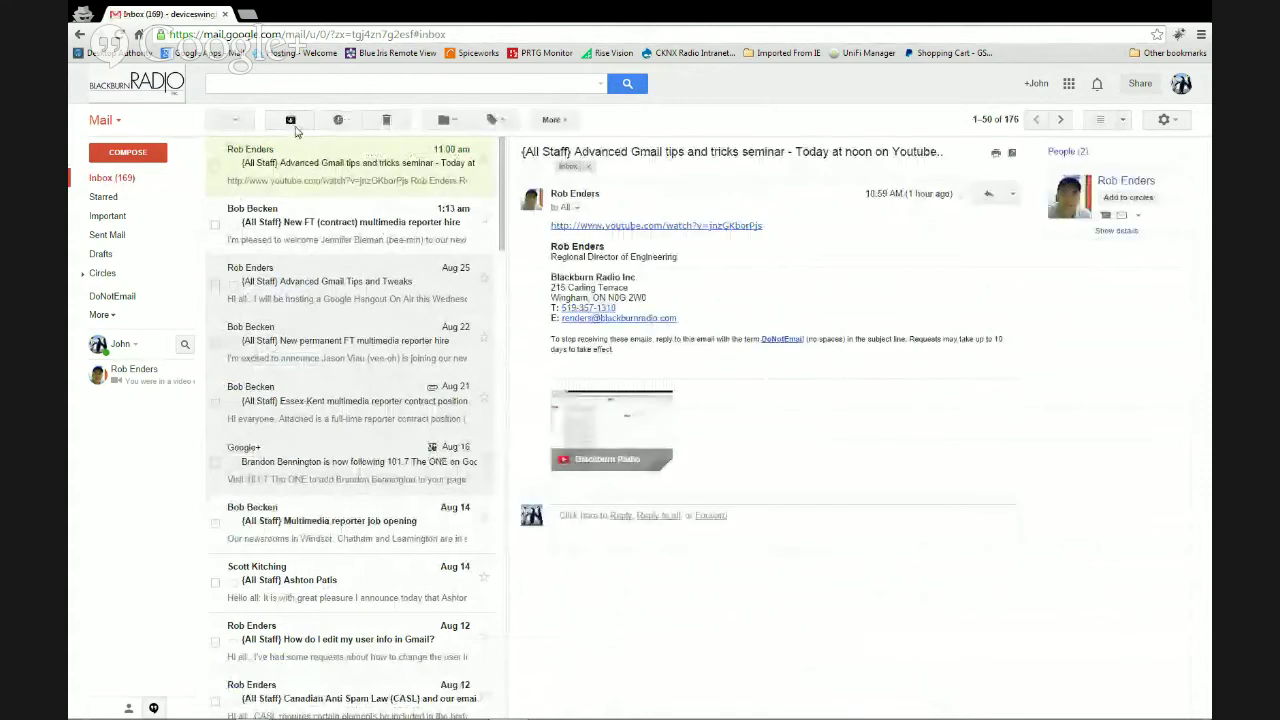
pyautogui.click(555, 121)
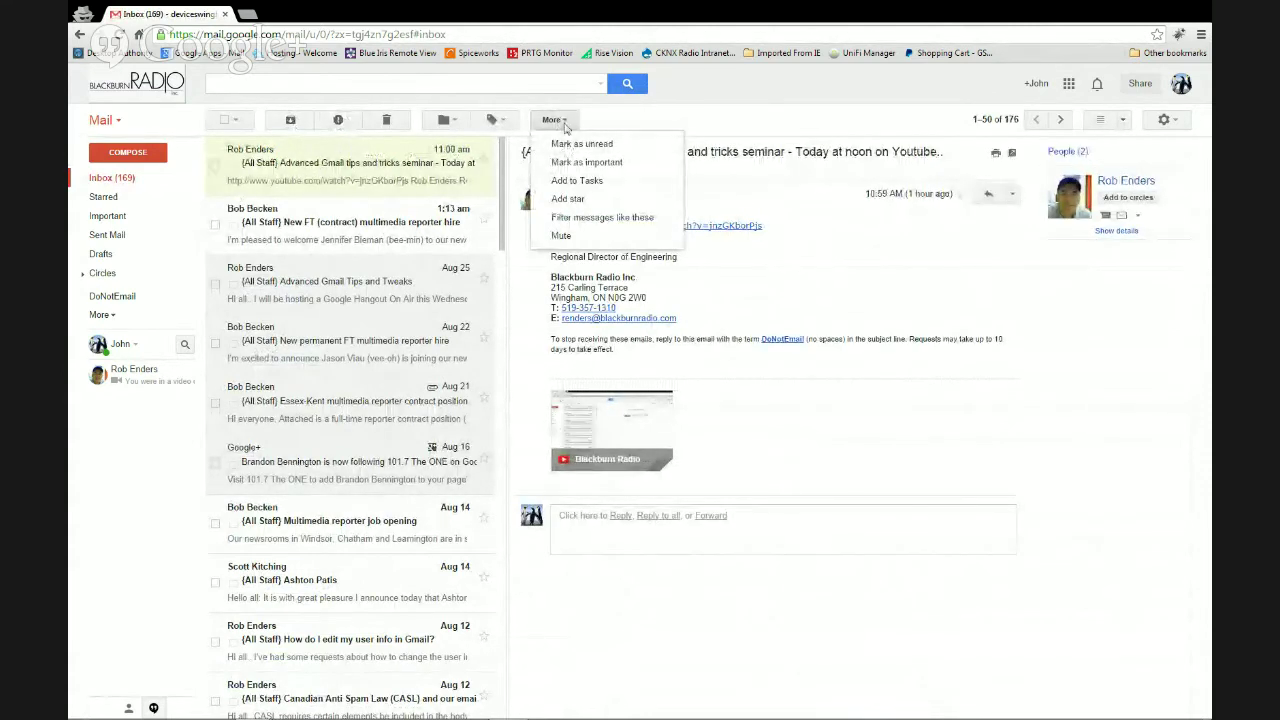
pyautogui.click(655, 124)
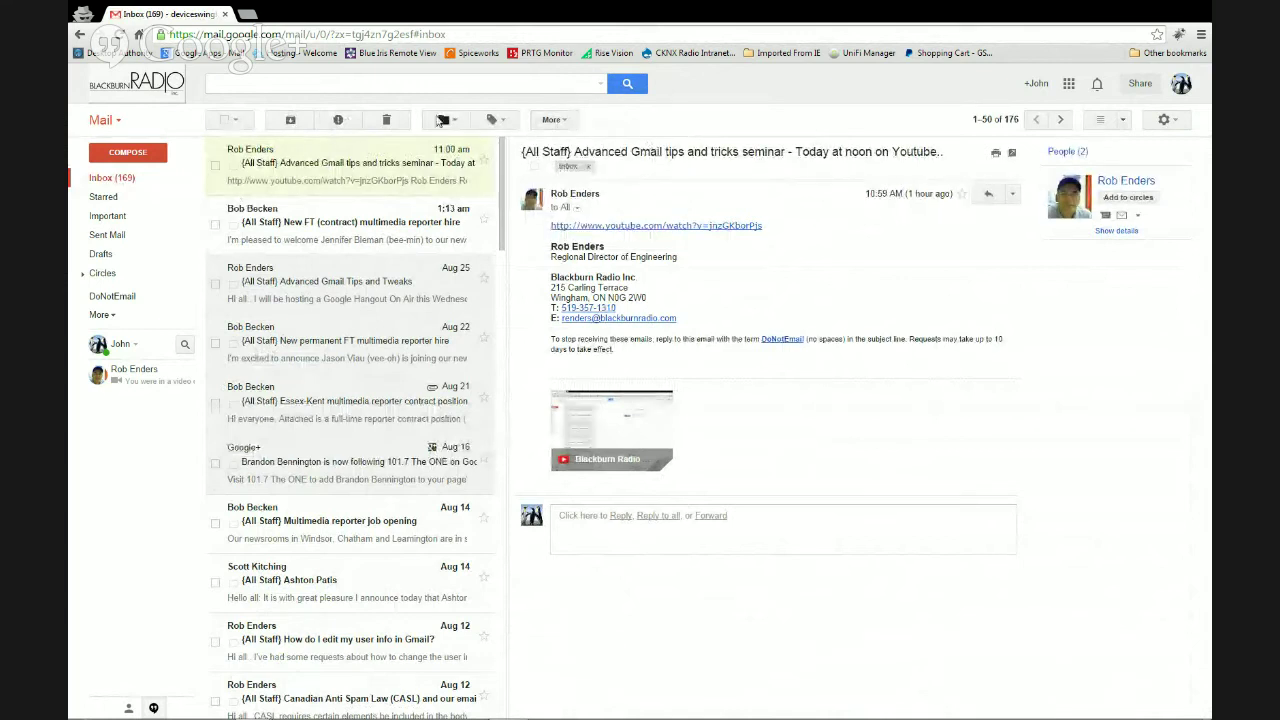
pyautogui.click(1163, 119)
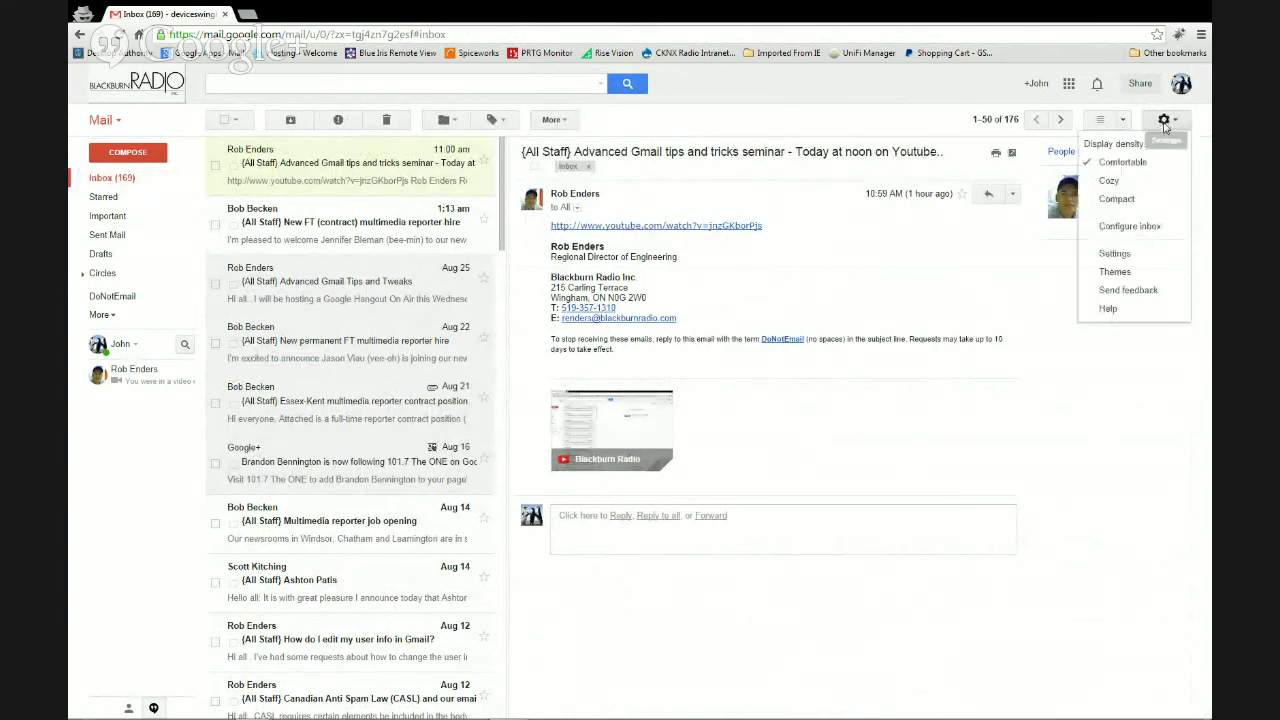
pyautogui.click(1113, 255)
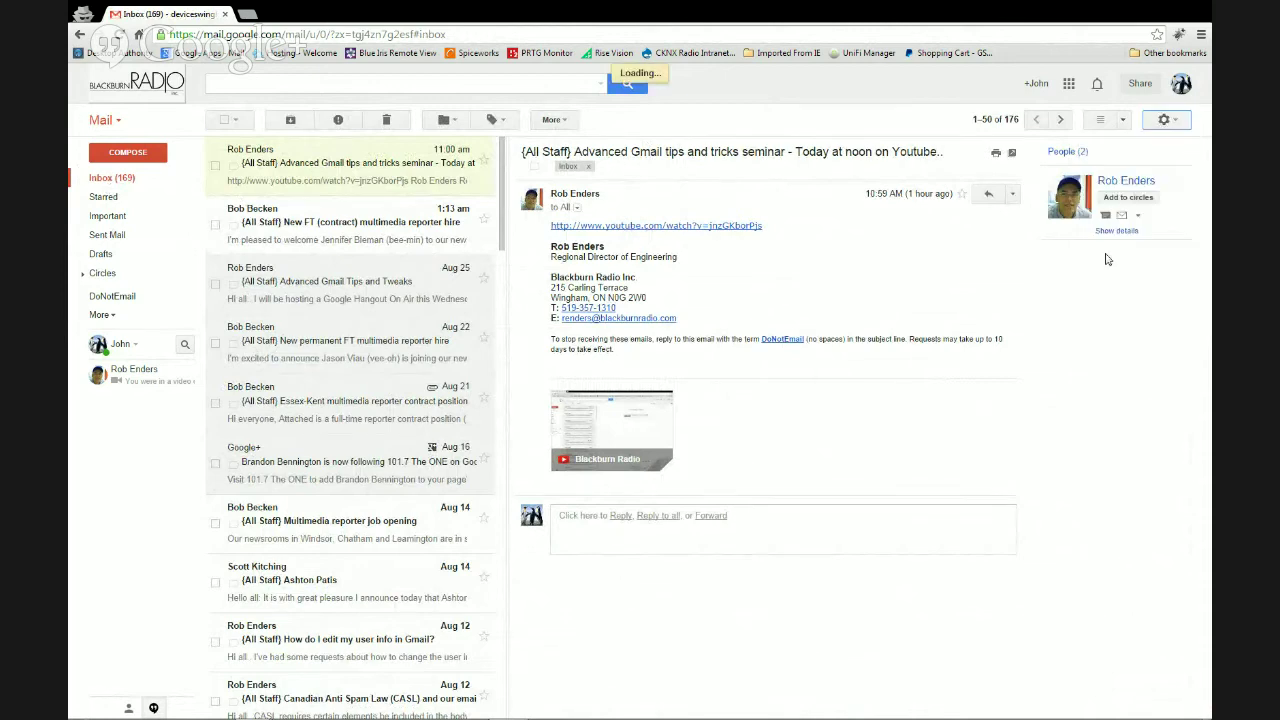
# Revisit the Labs tab and save its settings to reload the inbox.
pyautogui.click(599, 150)
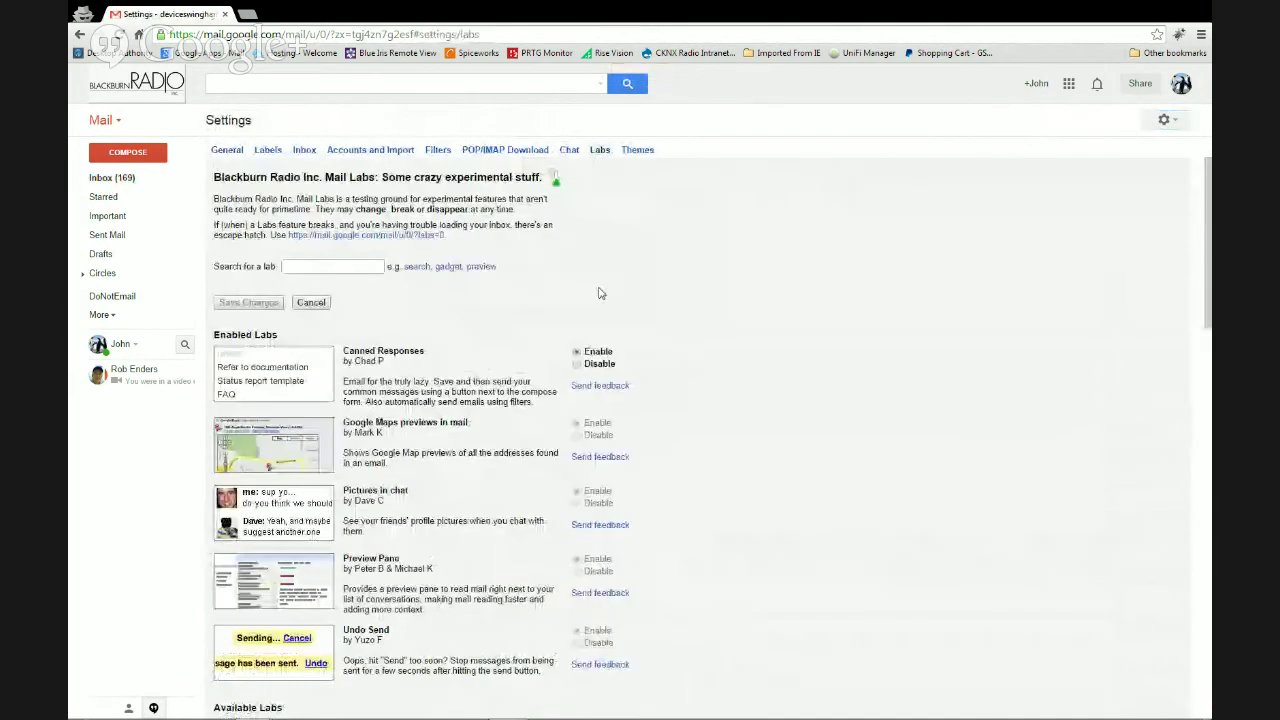
pyautogui.scroll(-8, 664, 468)
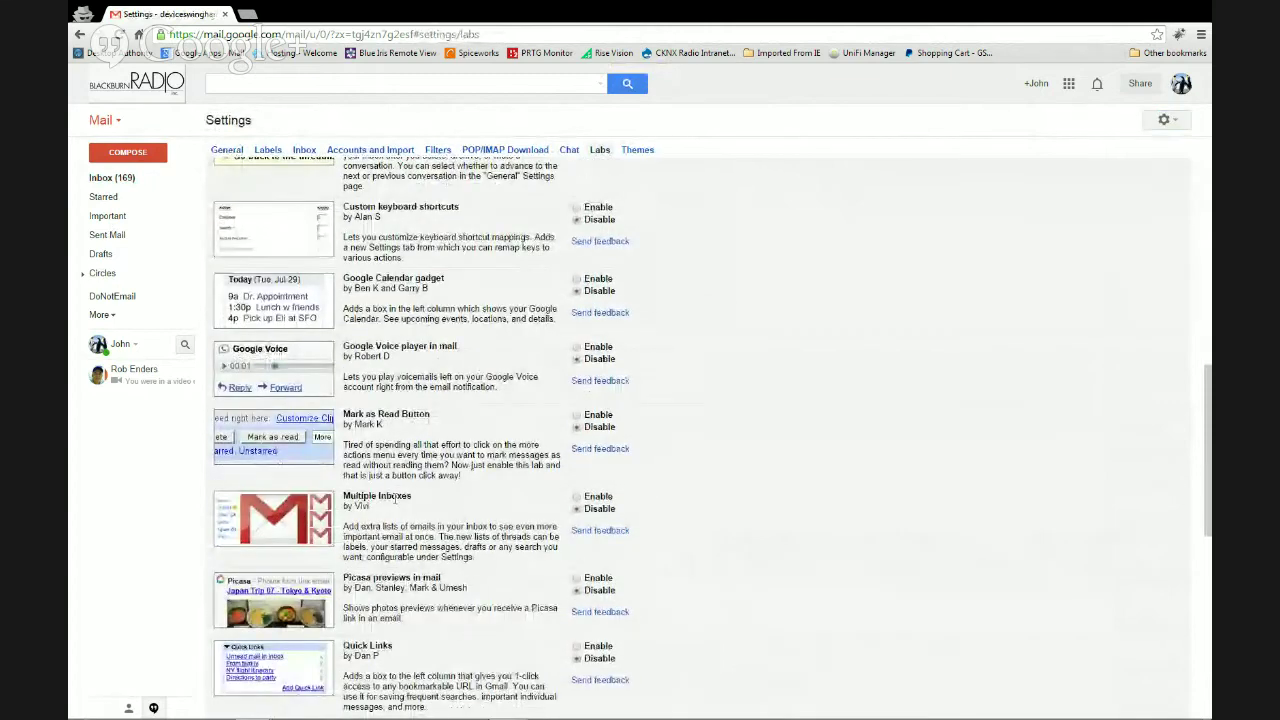
pyautogui.scroll(-5, 714, 434)
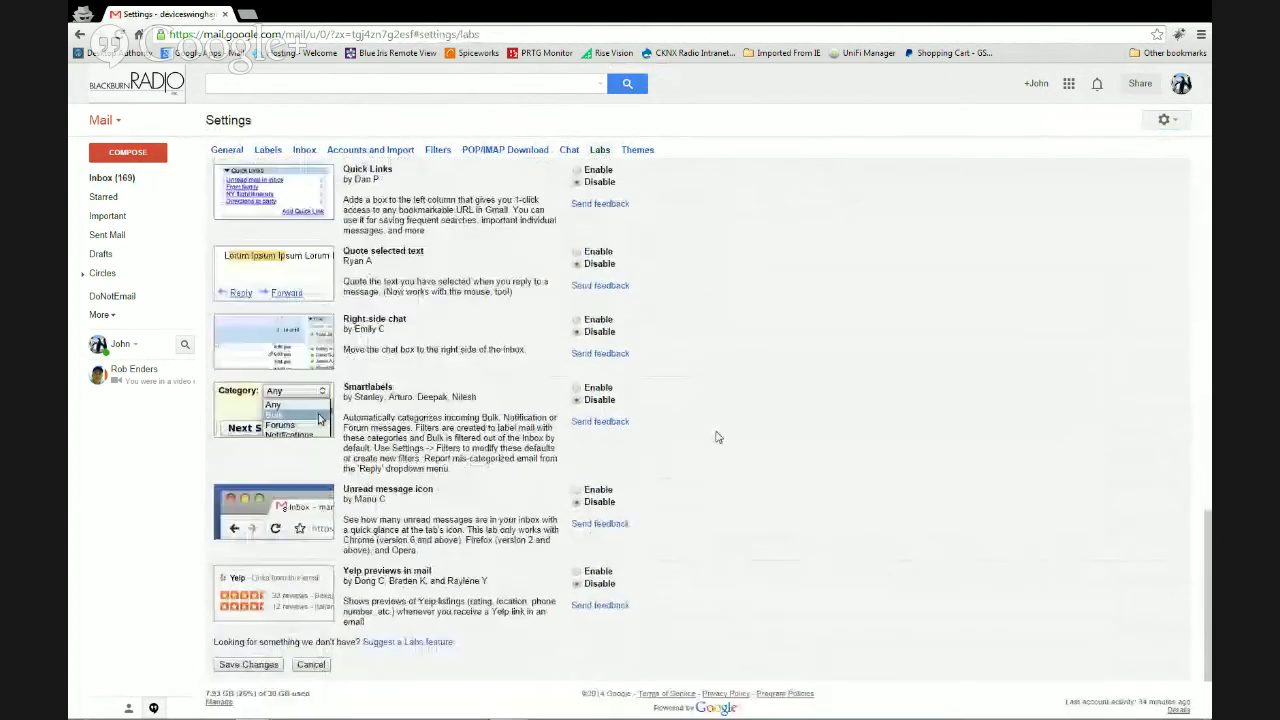
pyautogui.click(262, 544)
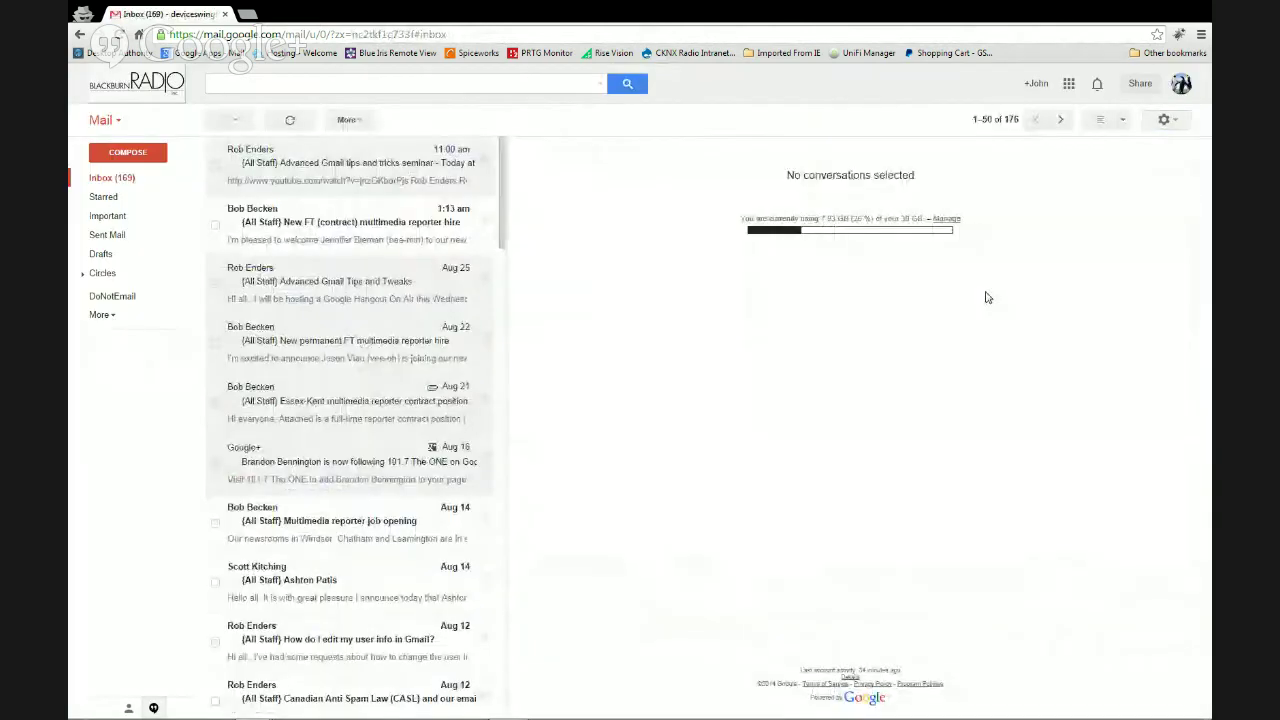
# Open the seminar email, then open full Settings from the gear menu.
pyautogui.click(277, 163)
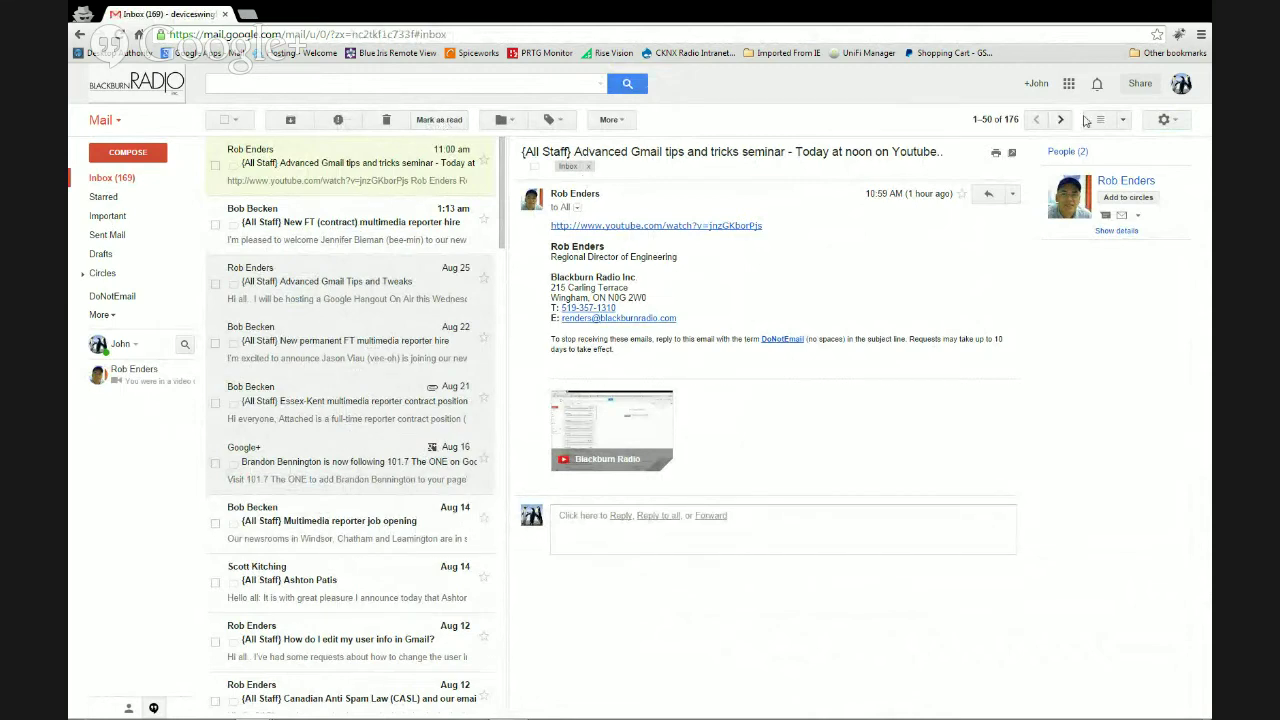
pyautogui.click(1164, 119)
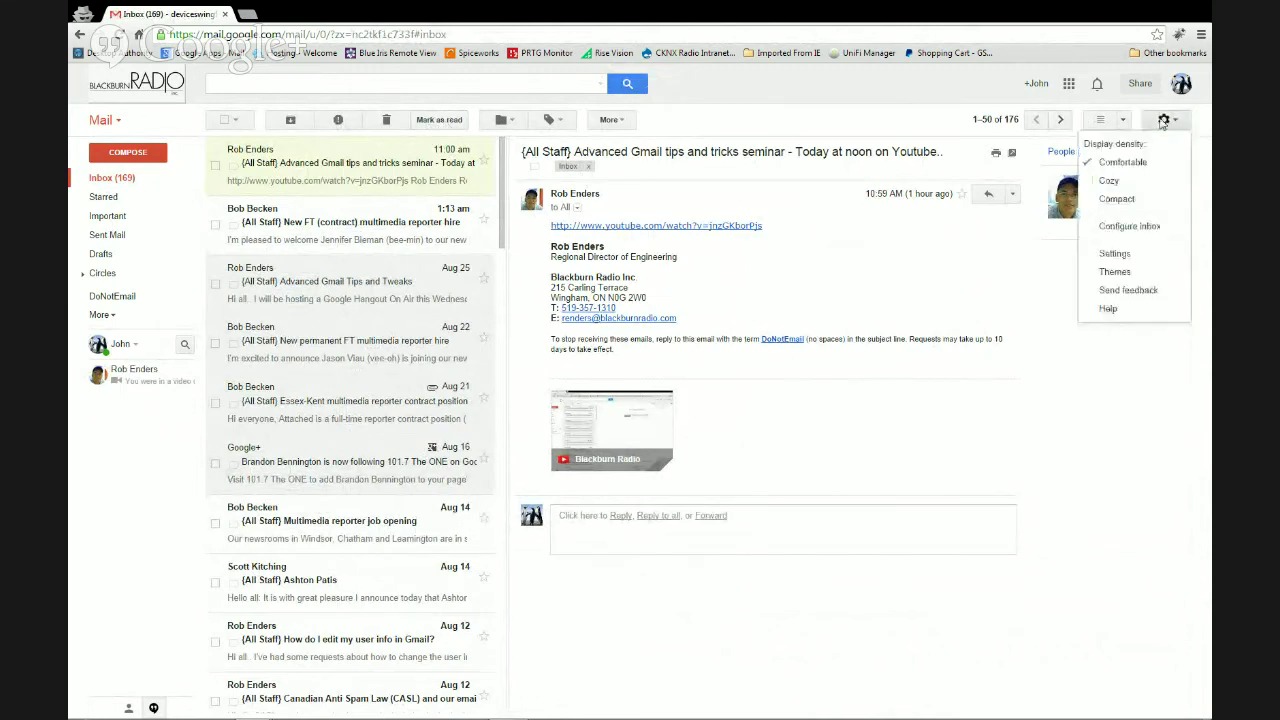
pyautogui.click(1102, 254)
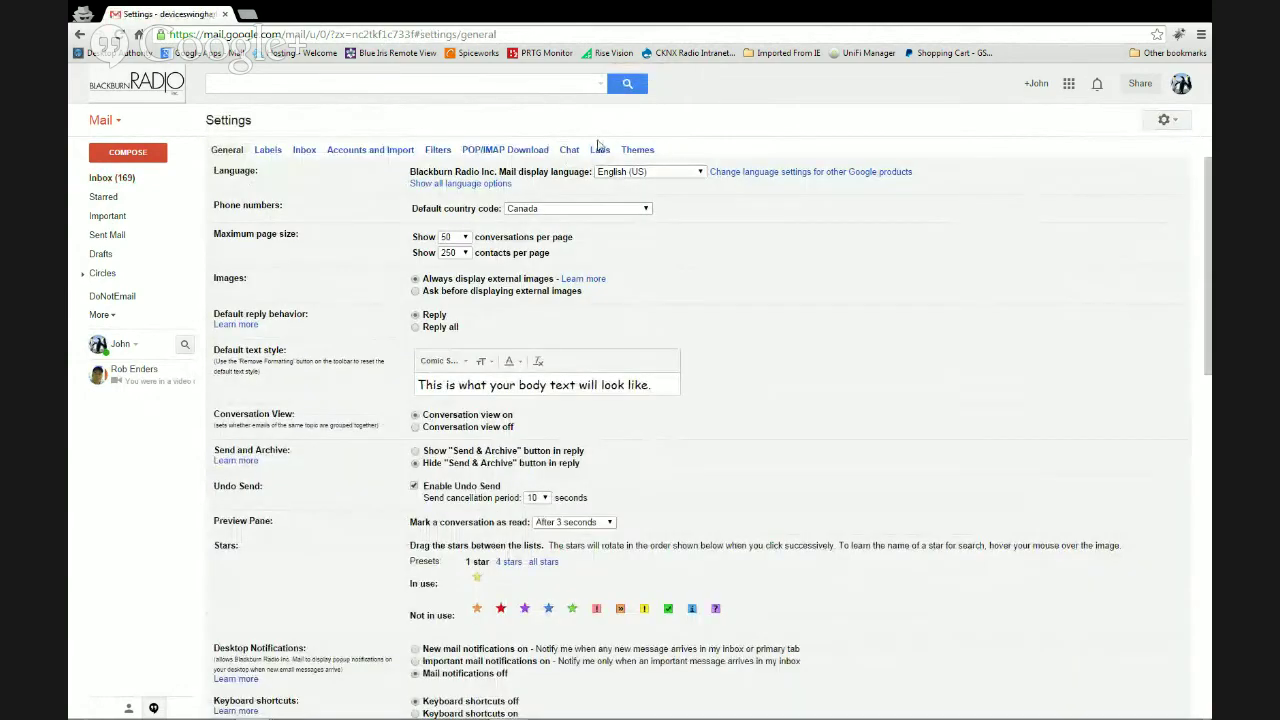
# Disable the Mark as Read Button lab and save the Labs settings.
pyautogui.click(599, 150)
pyautogui.scroll(-5, 608, 400)
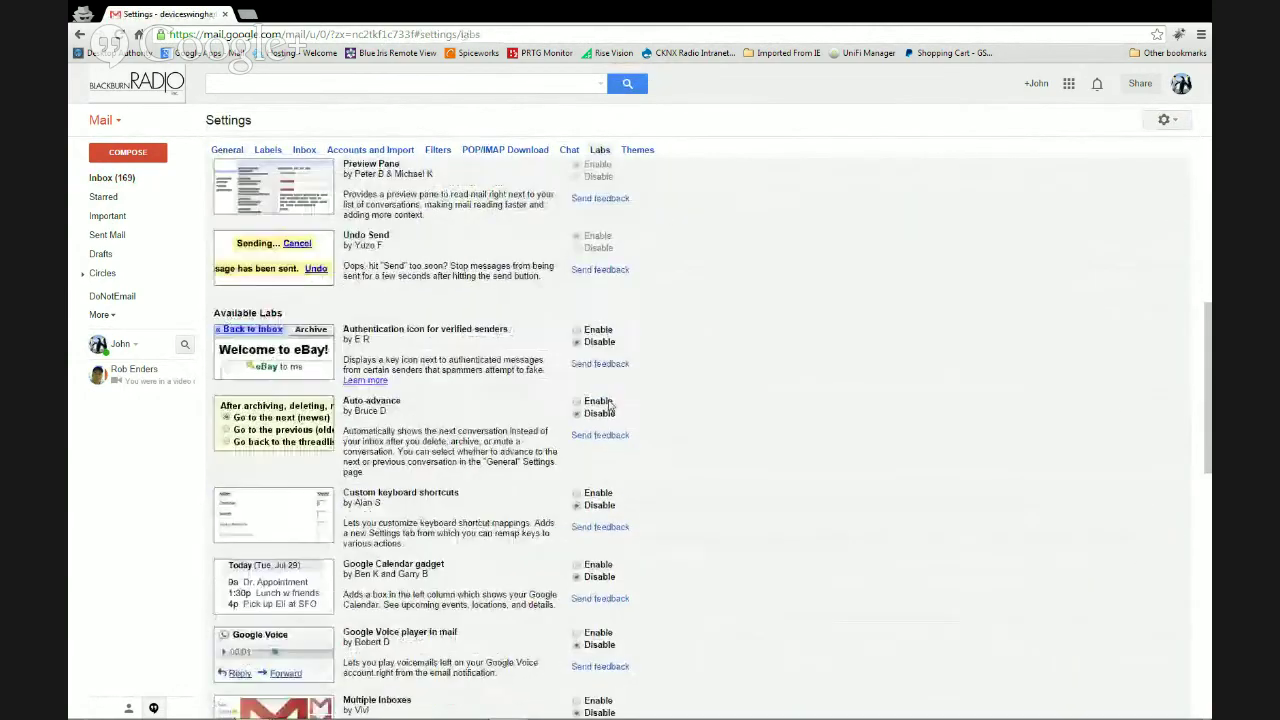
pyautogui.scroll(4, 612, 405)
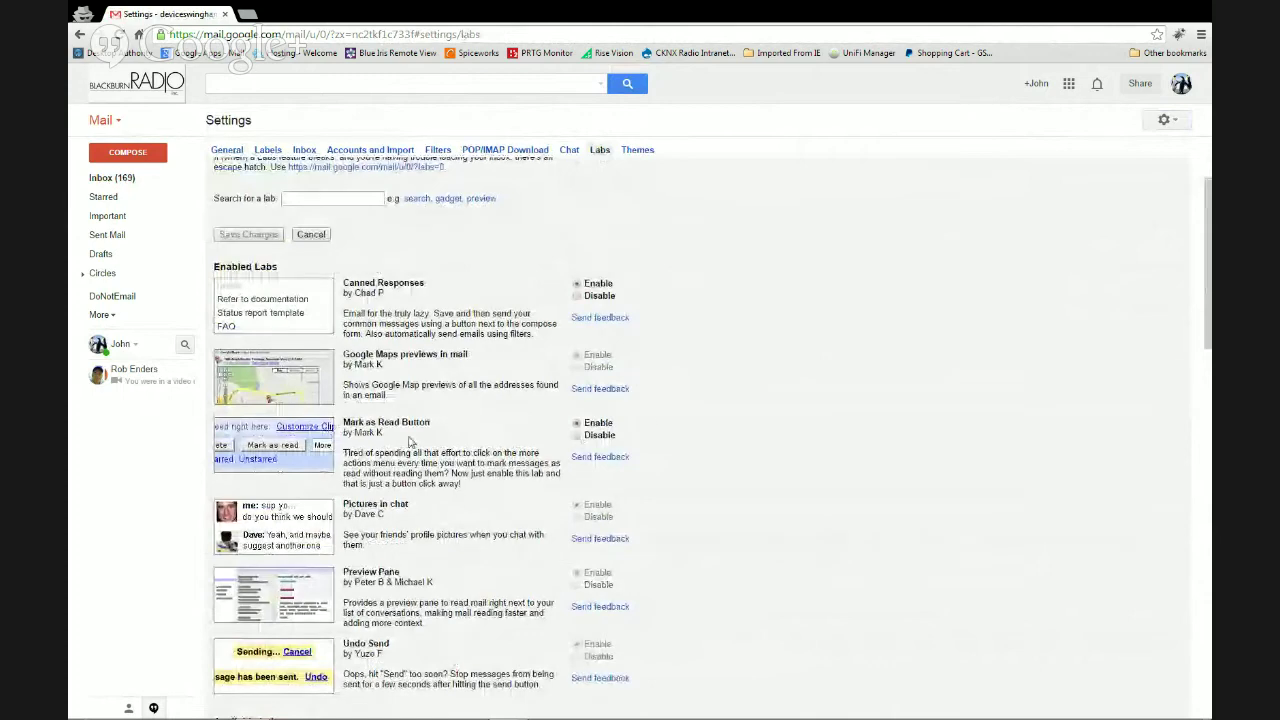
pyautogui.click(576, 436)
pyautogui.scroll(-10, 731, 443)
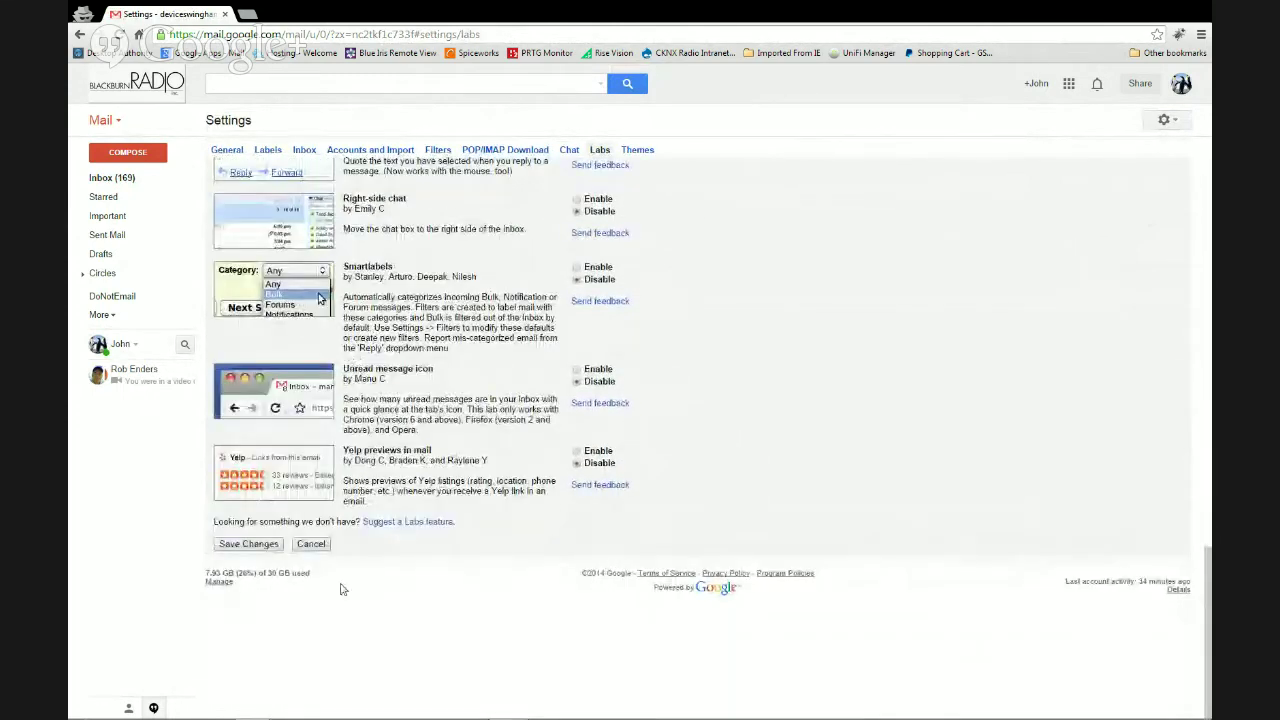
pyautogui.click(246, 548)
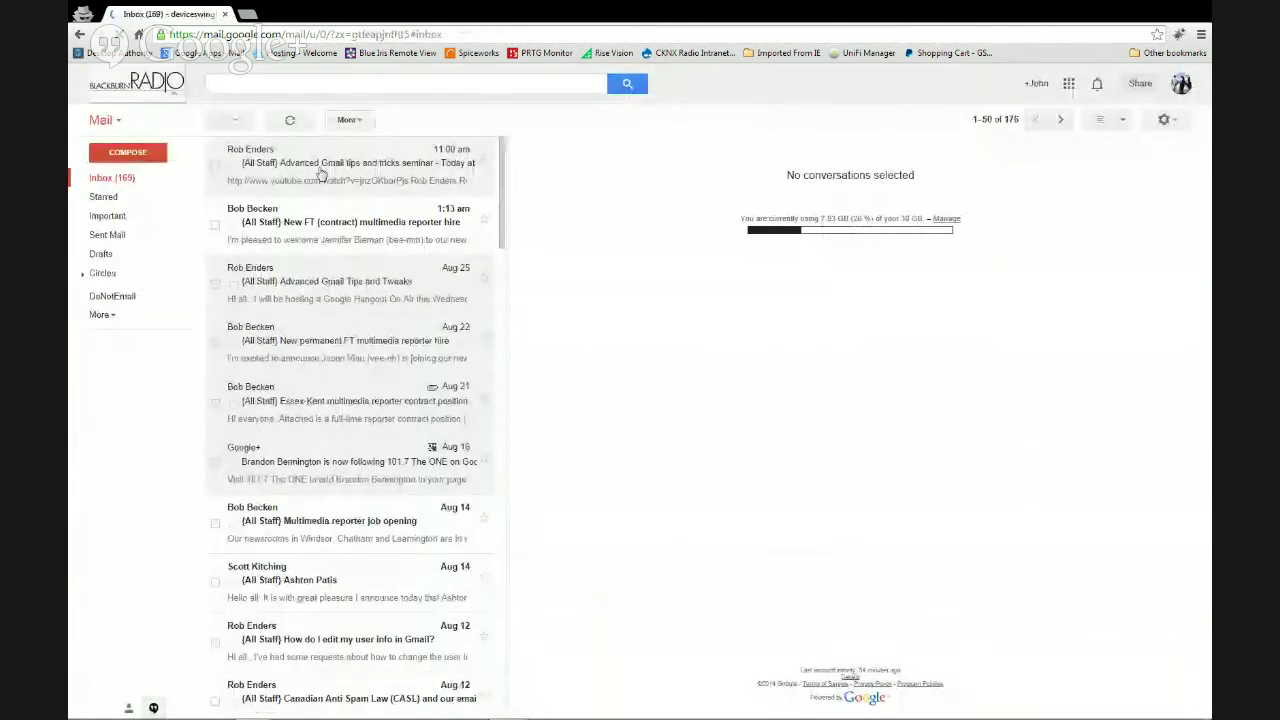
# Reopen the Advanced Gmail tips and tricks seminar email and go to the General settings page.
pyautogui.click(320, 173)
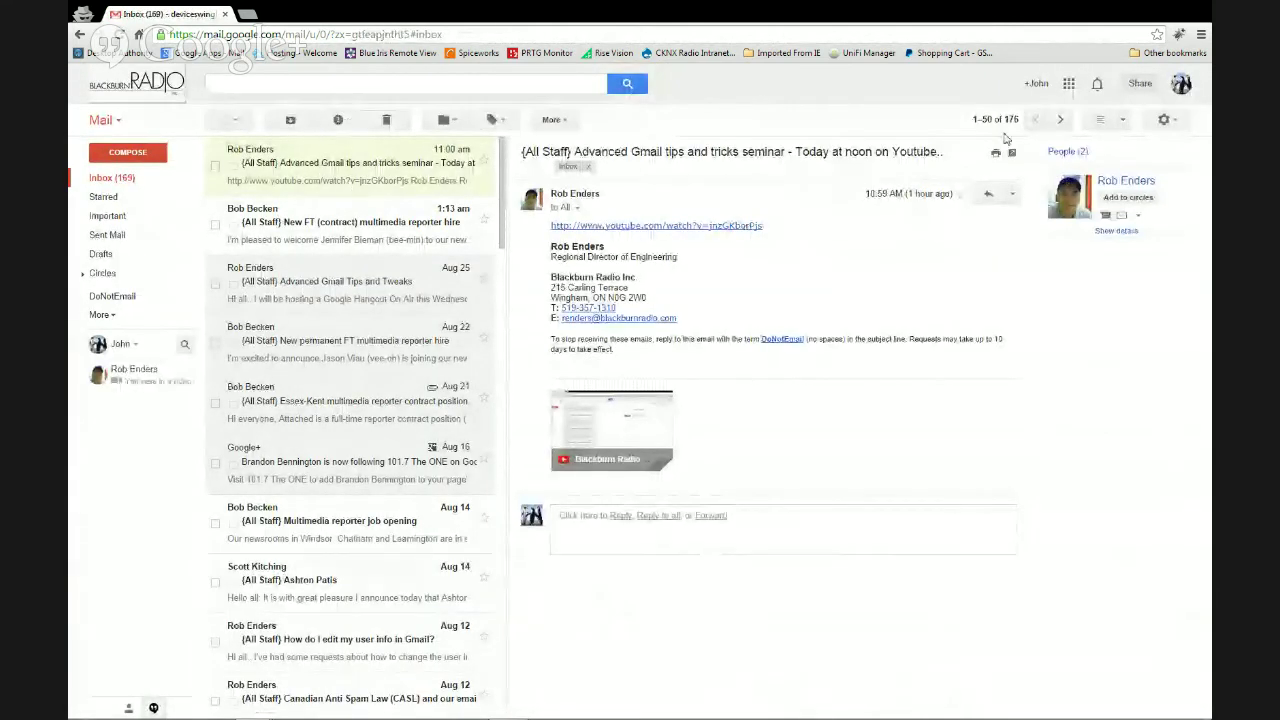
pyautogui.click(1167, 120)
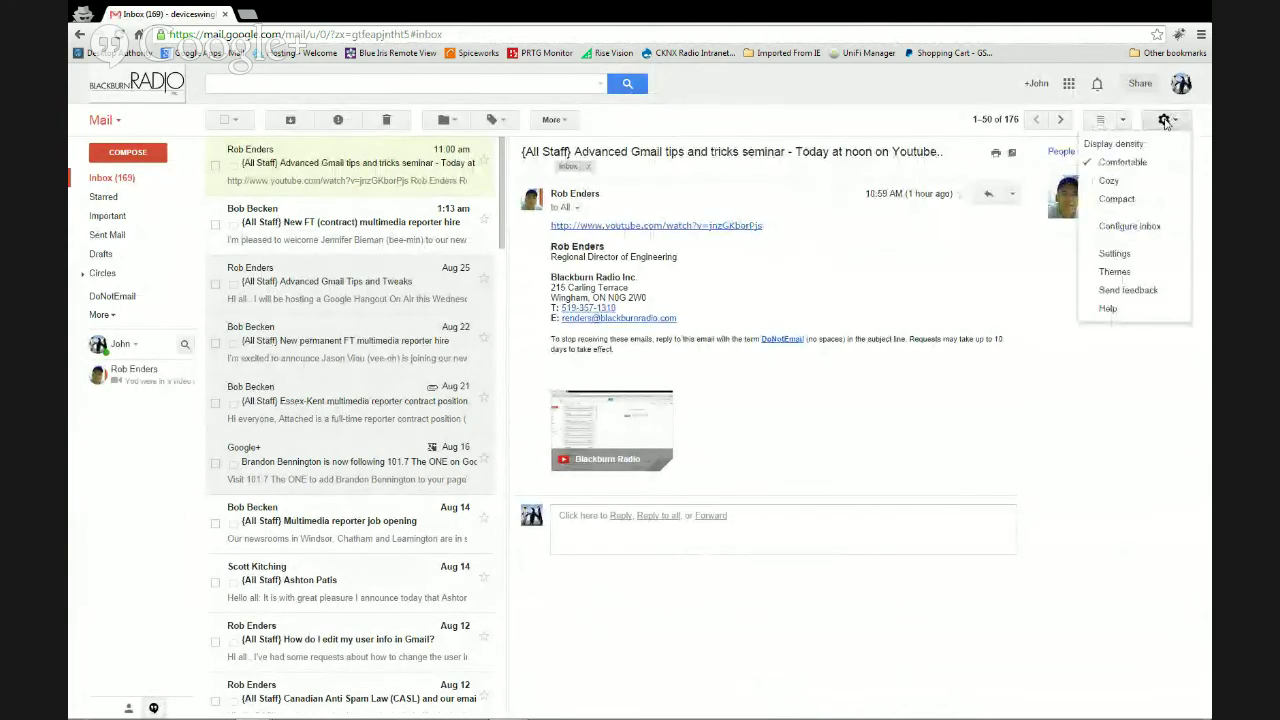
pyautogui.click(1114, 254)
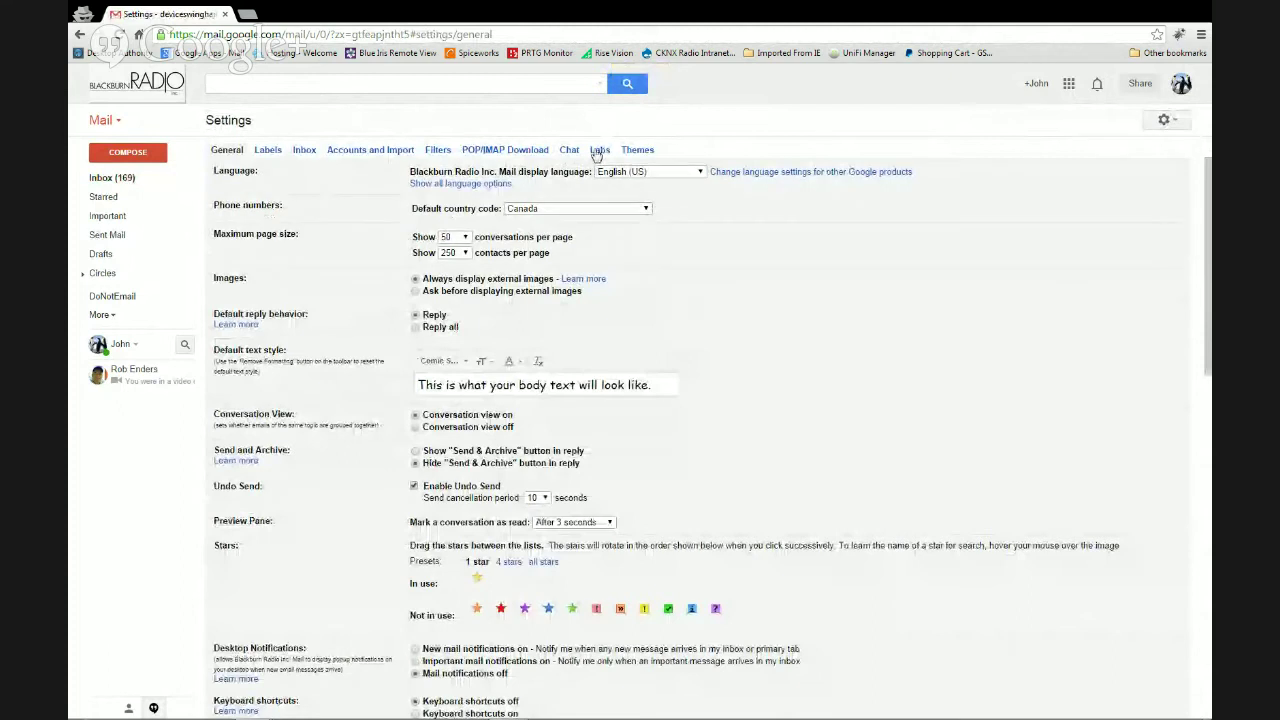
# Enable the Right-side chat lab and save the Labs changes.
pyautogui.click(599, 150)
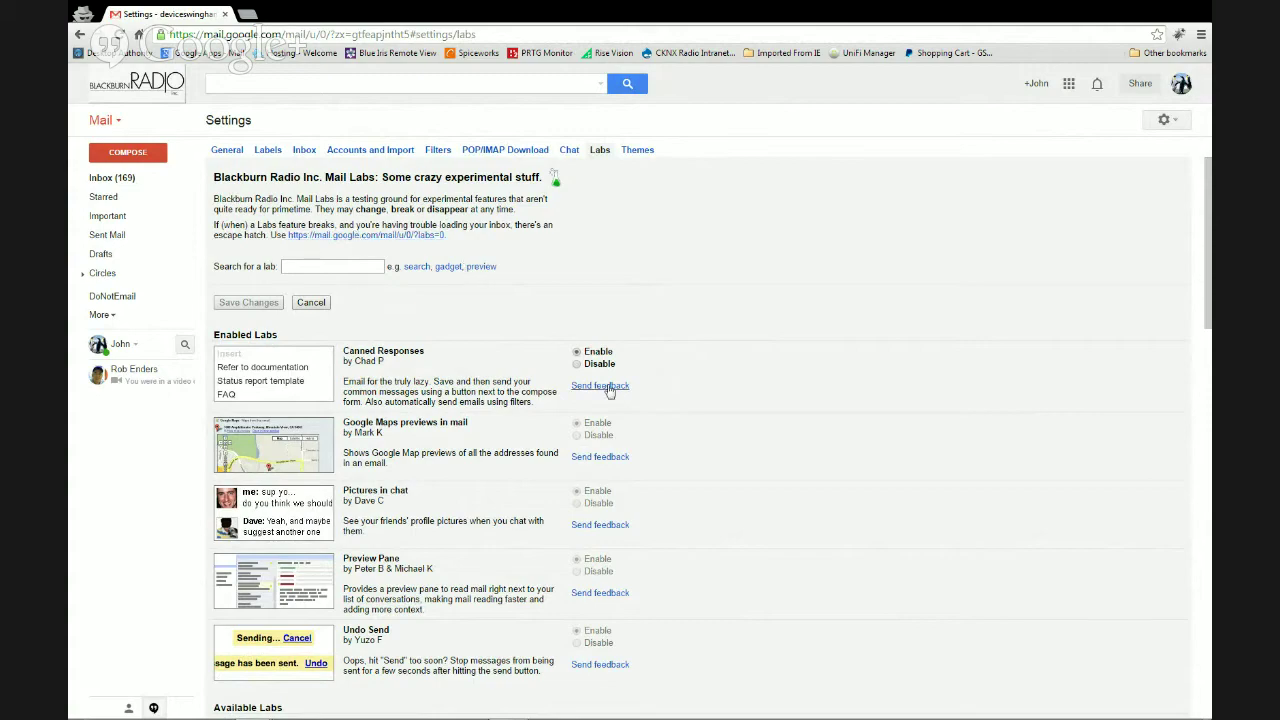
pyautogui.scroll(-5, 633, 259)
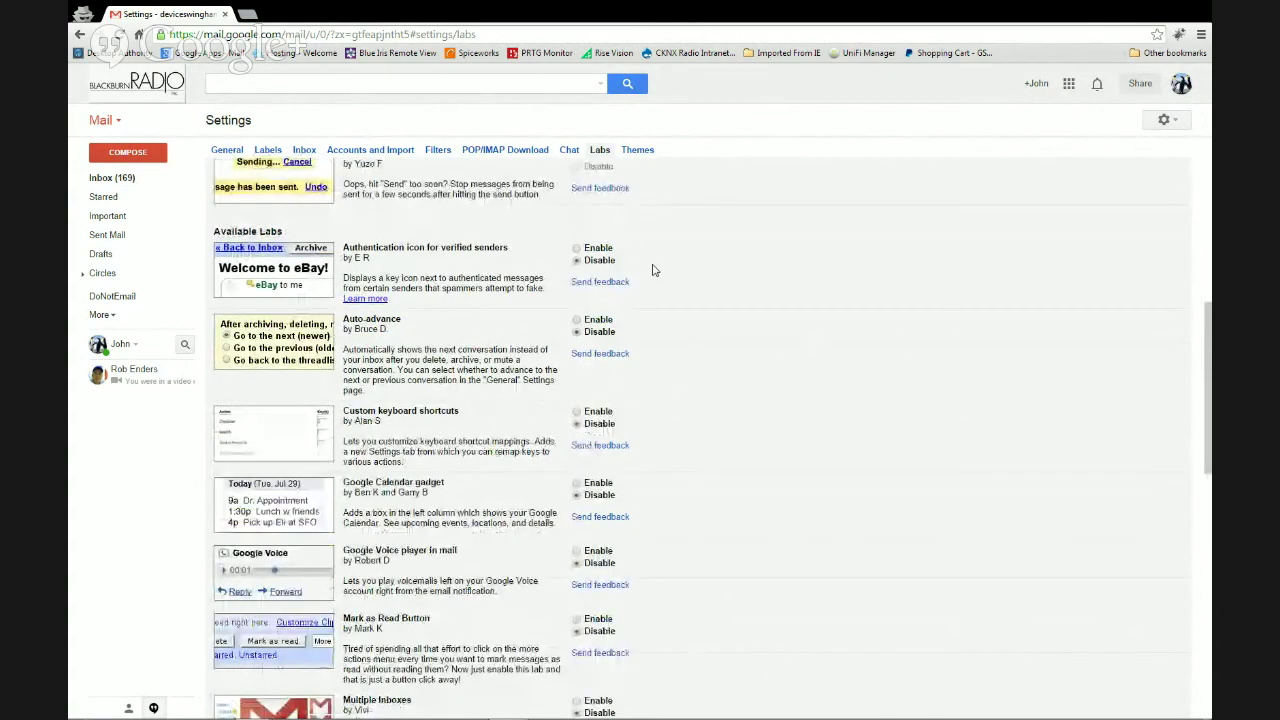
pyautogui.scroll(-3, 652, 270)
pyautogui.scroll(-1, 655, 269)
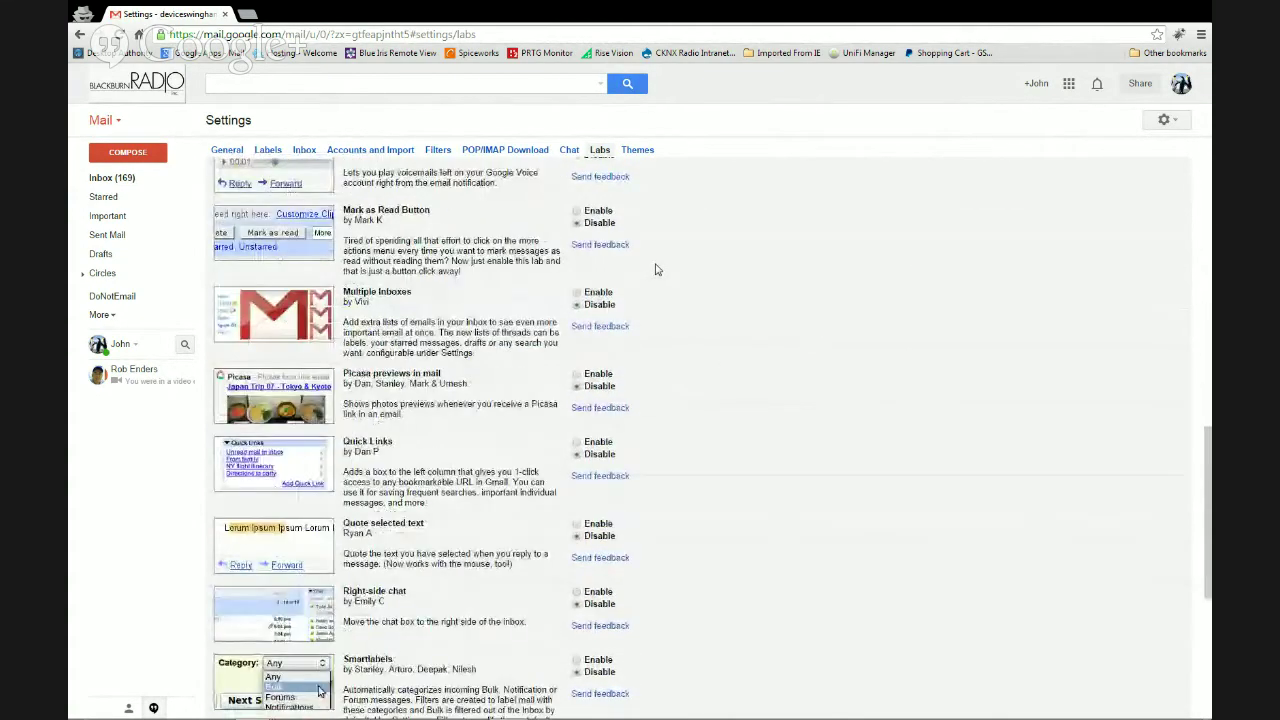
pyautogui.scroll(-1, 655, 269)
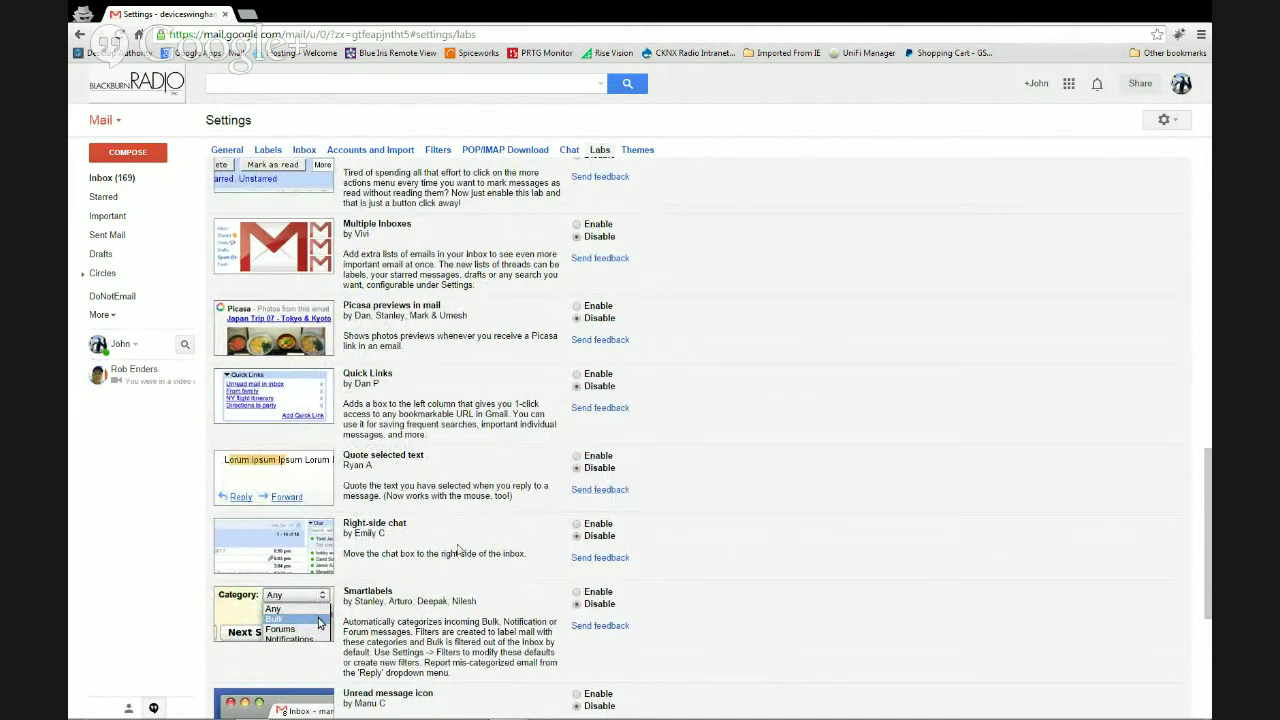
pyautogui.click(576, 527)
pyautogui.scroll(-3, 660, 535)
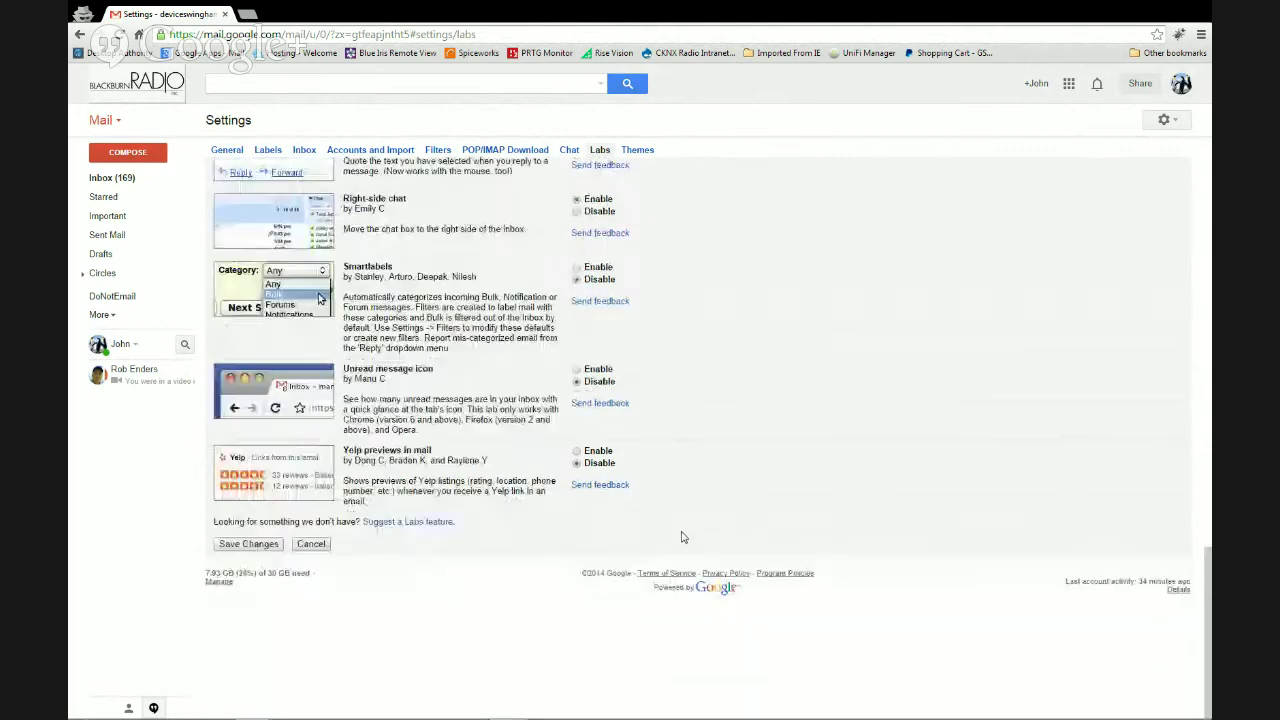
pyautogui.click(250, 545)
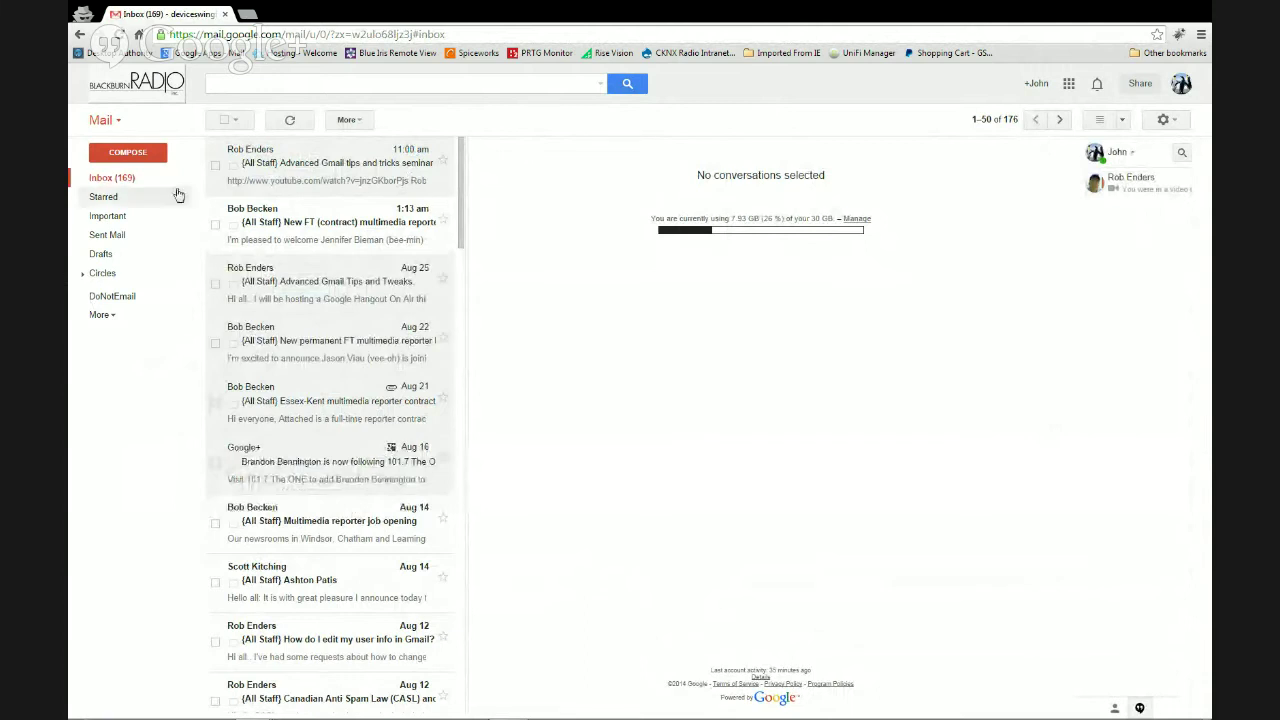
# View the seminar email, then bring up and dismiss the settings options list.
pyautogui.click(268, 170)
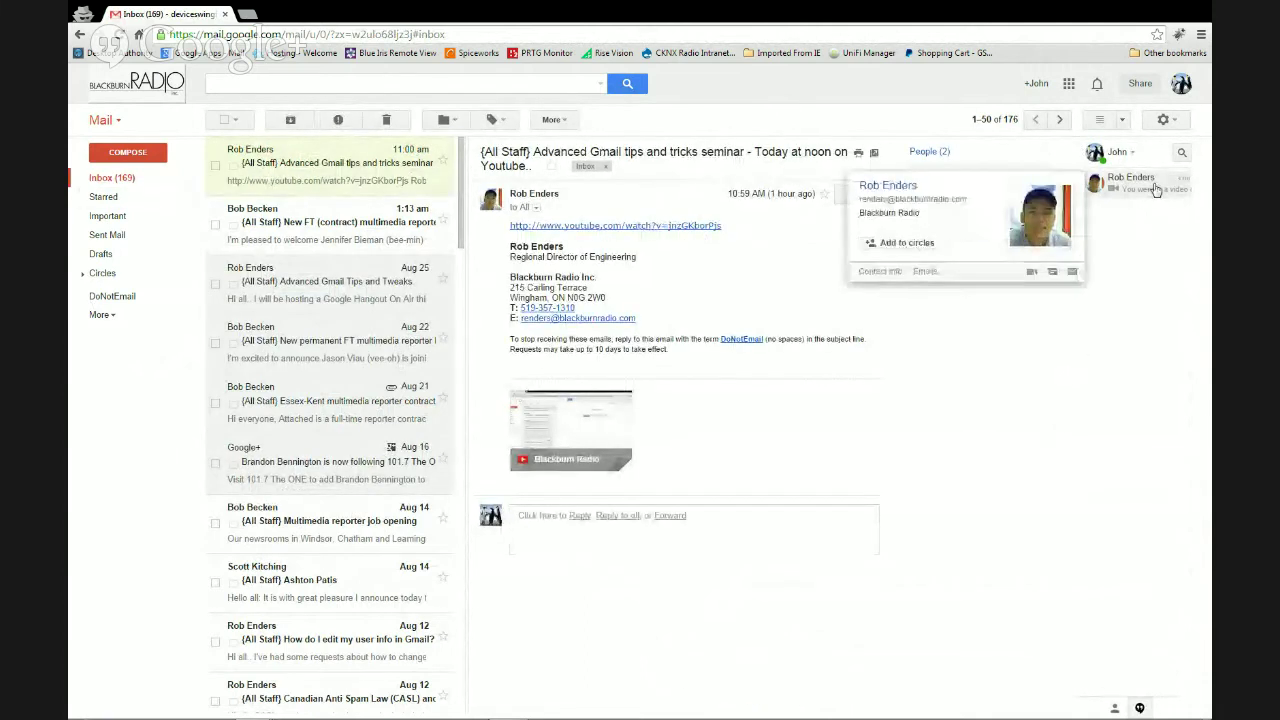
pyautogui.click(1165, 120)
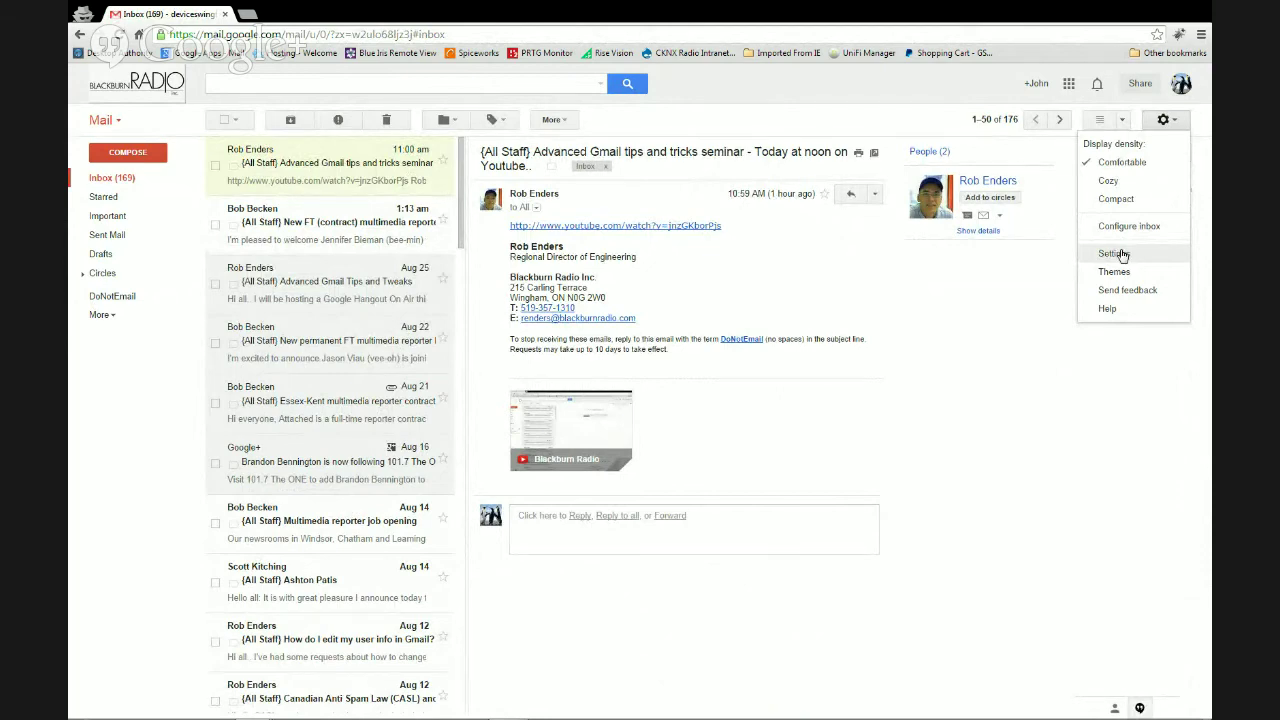
pyautogui.click(258, 178)
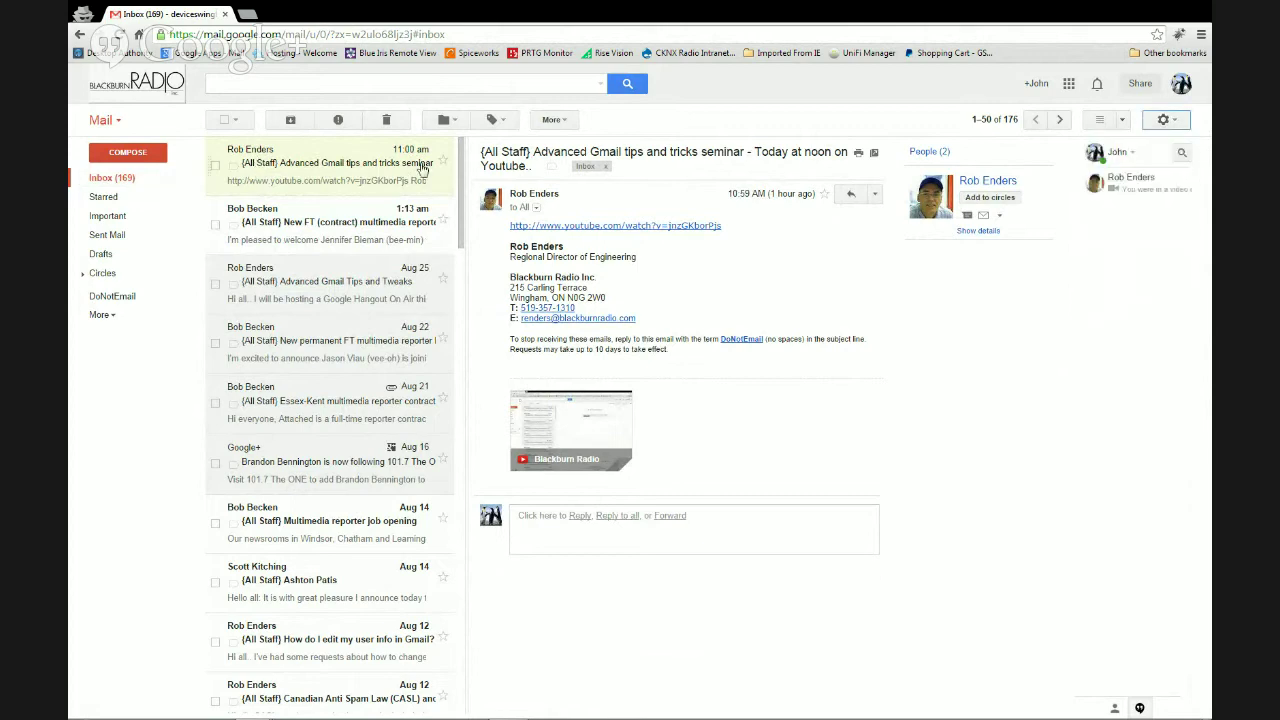
# Open the '{All Staff} New FT (contract) multimedia reporter hire' email and scroll through it.
pyautogui.click(290, 222)
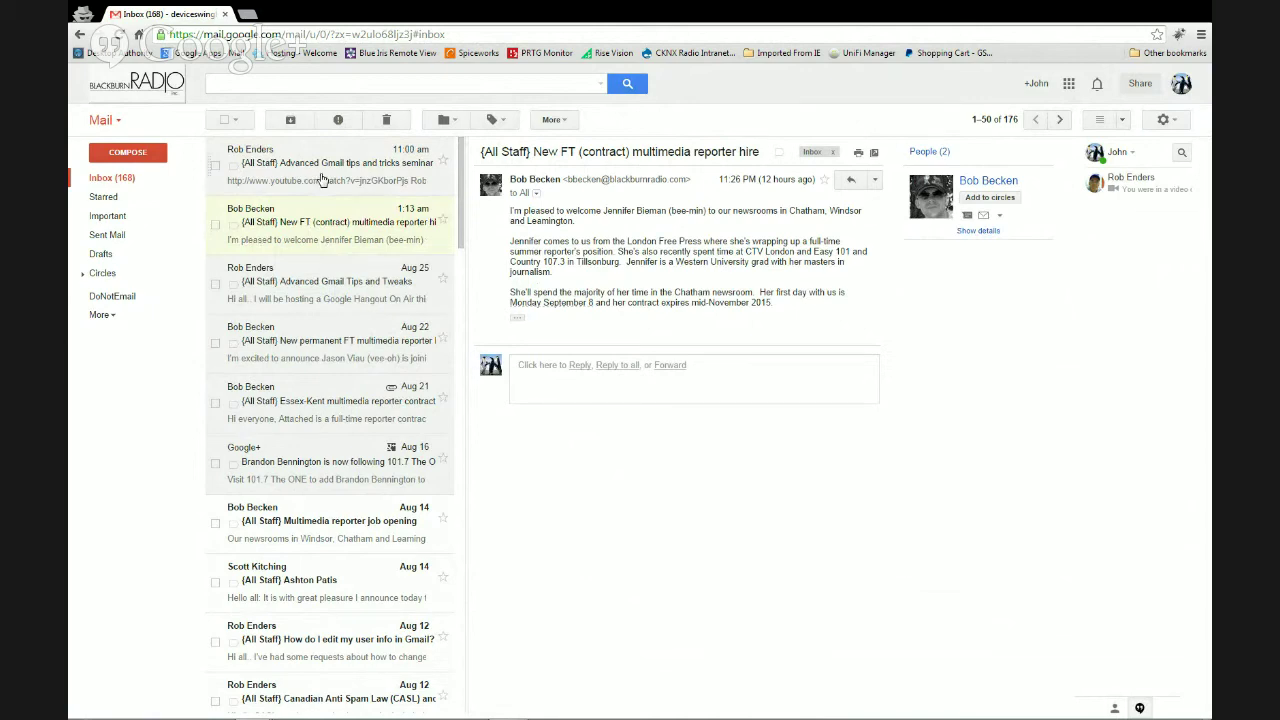
pyautogui.scroll(-8, 322, 180)
pyautogui.scroll(3, 325, 182)
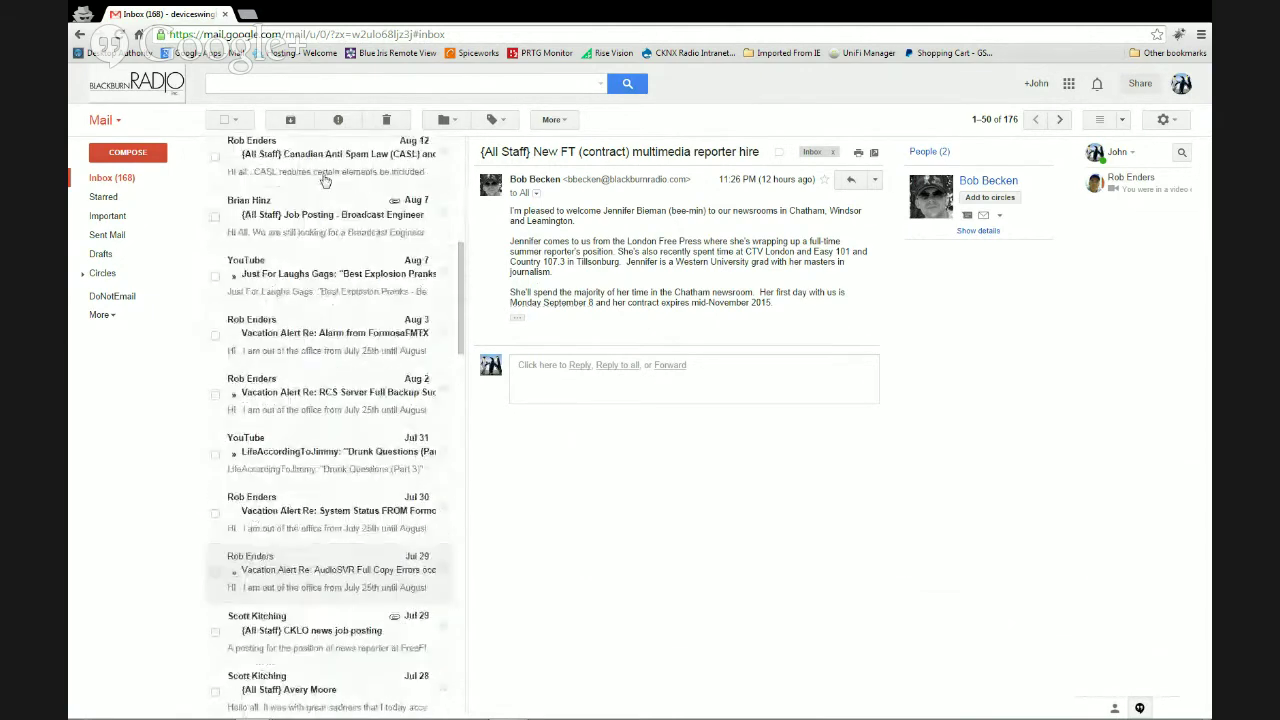
pyautogui.scroll(5, 325, 182)
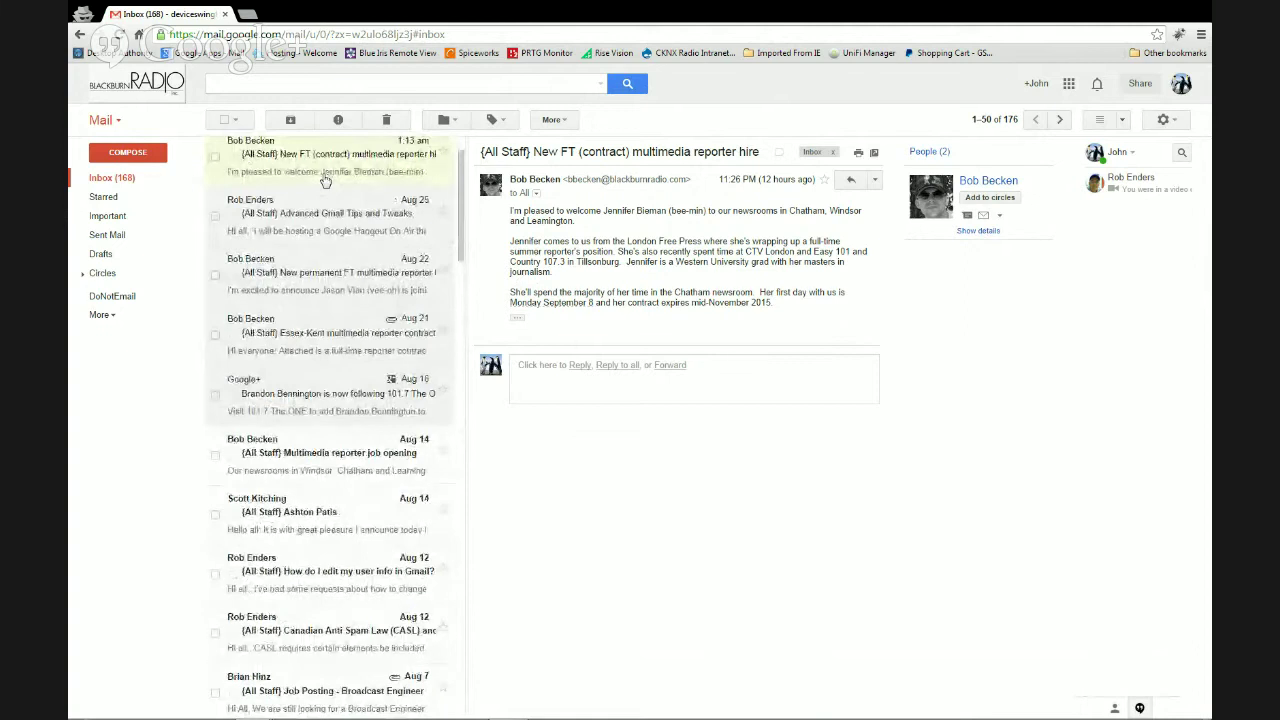